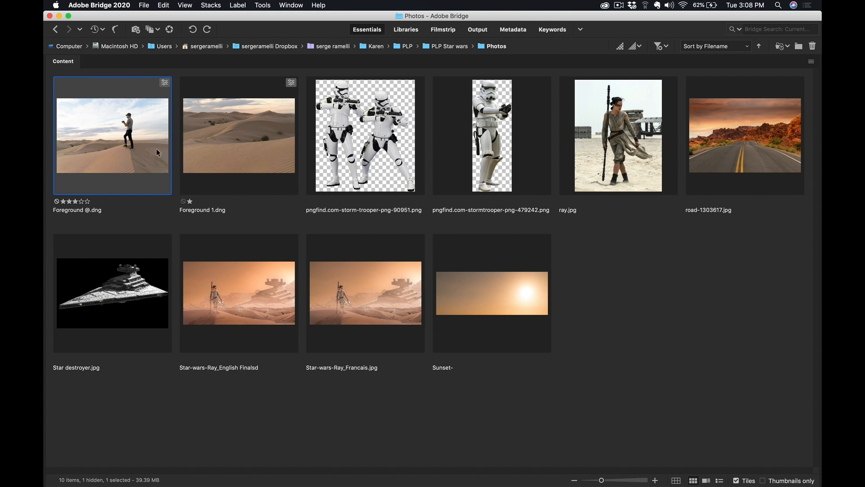
Look through the source photos, from the desert foregrounds and stormtroopers to the road, Star Destroyer and sunset
click(224, 151)
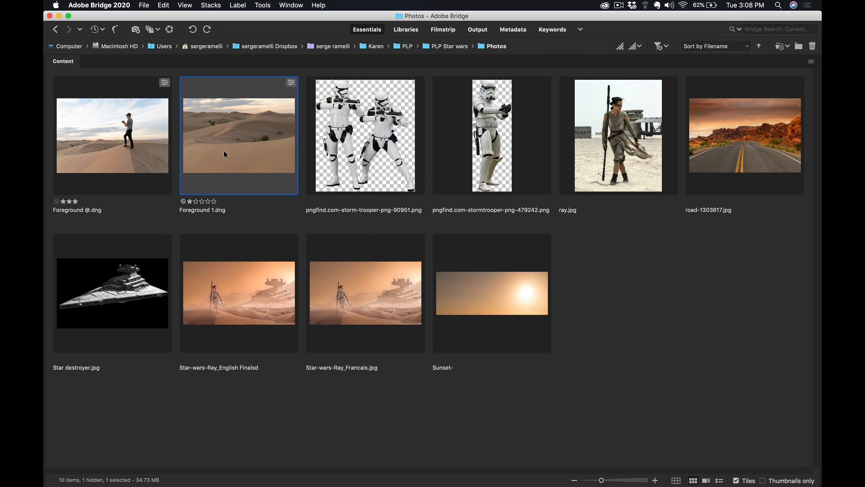
click(346, 142)
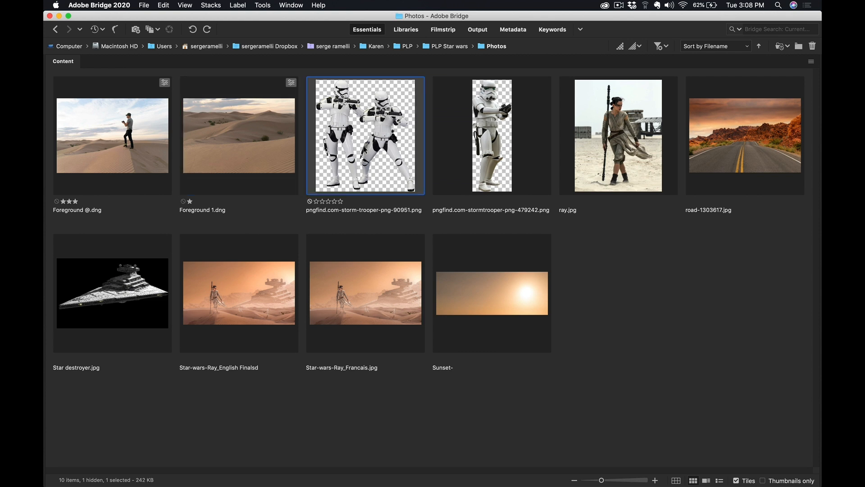
click(481, 143)
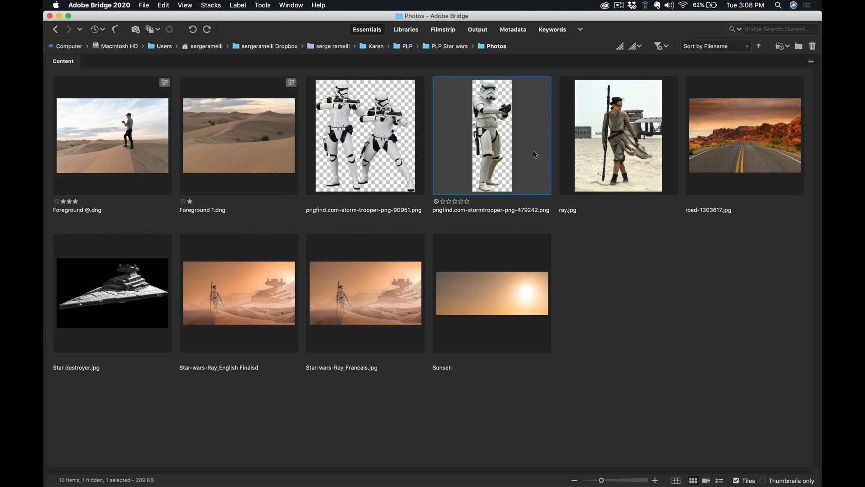
click(620, 139)
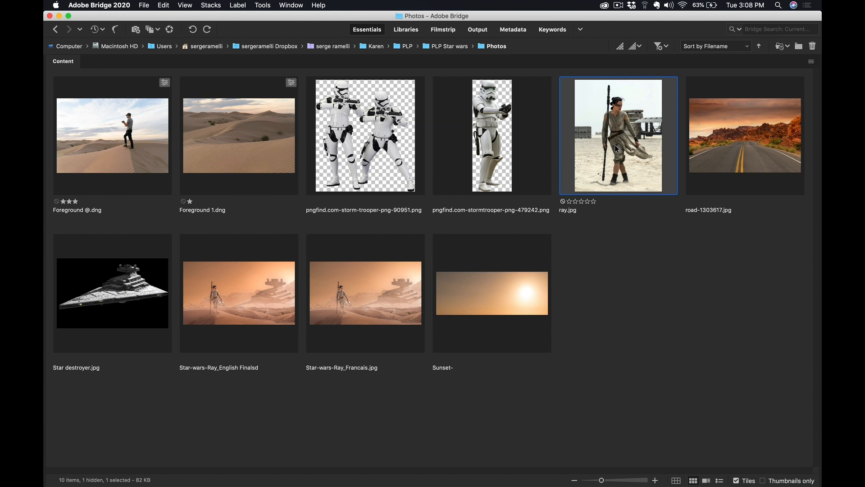
click(767, 150)
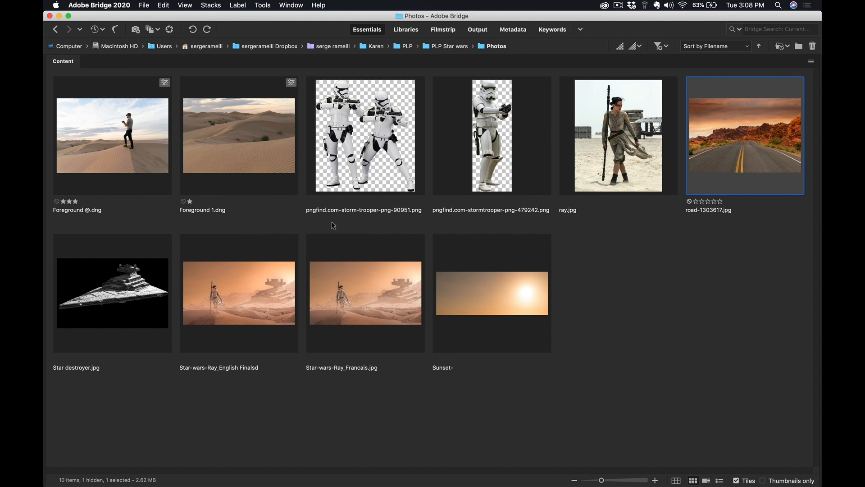
click(145, 267)
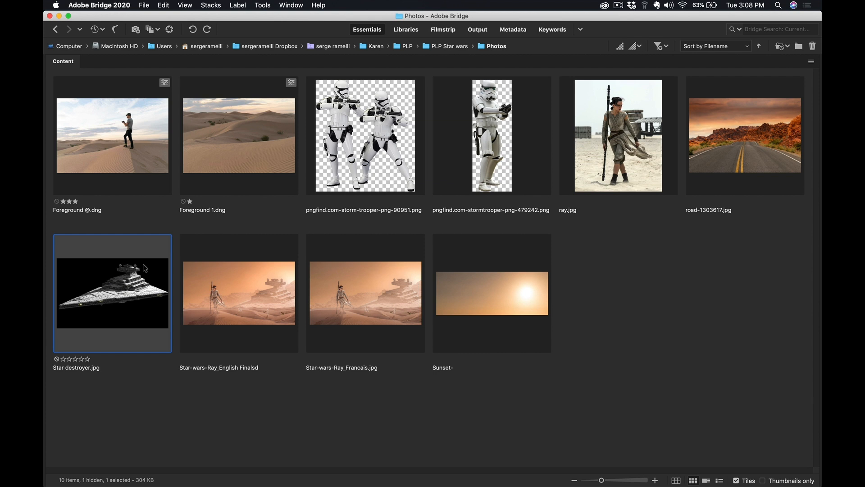
click(482, 323)
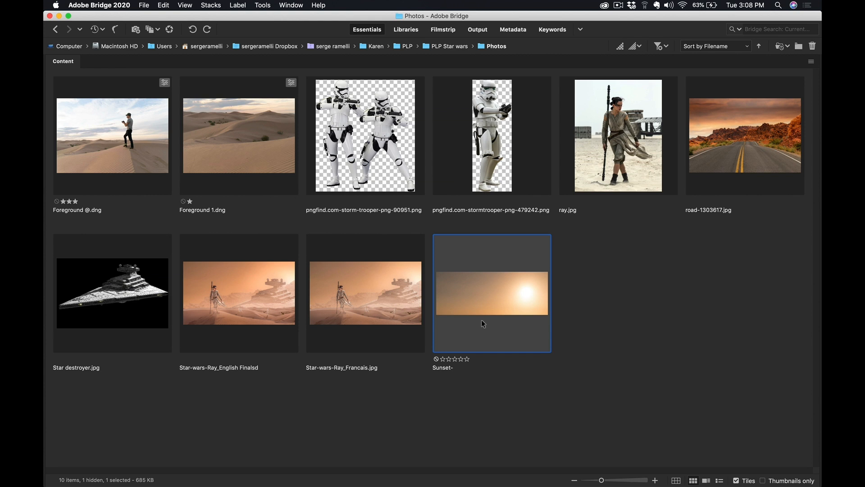
Open Star-wars-Ray_Francais.jpg in Photoshop
click(378, 288)
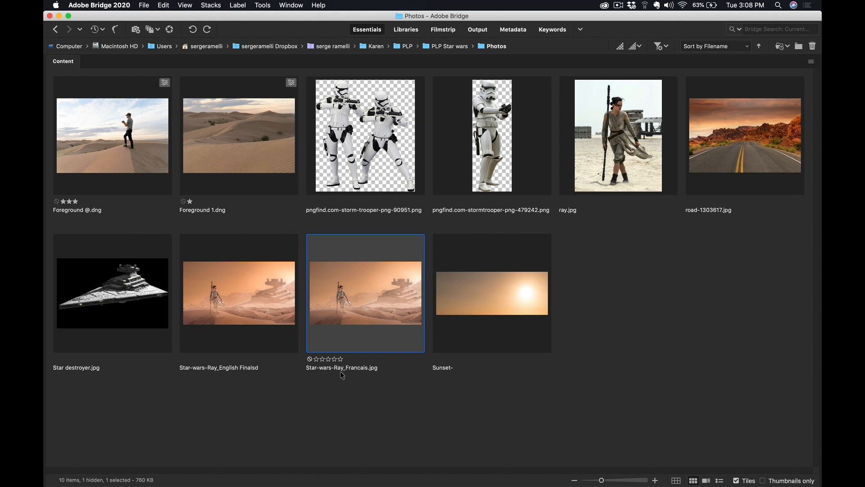
double_click(366, 372)
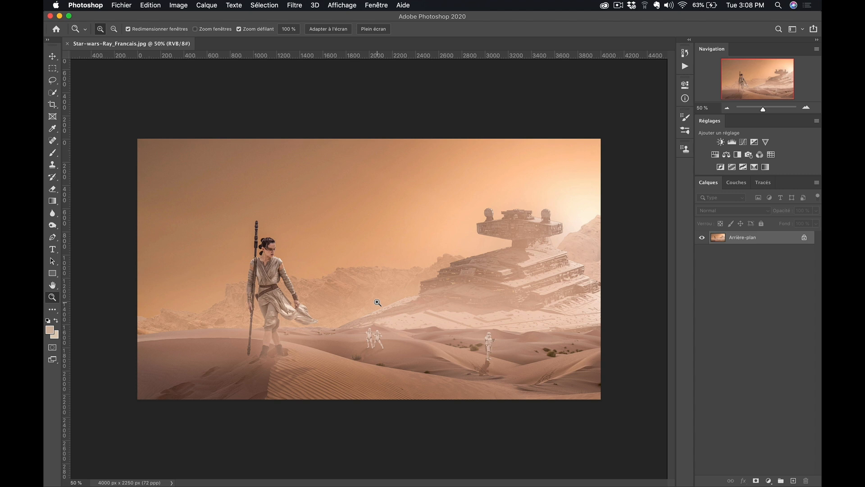
Switch to Bridge and place the Sunset- image into the Star-wars-Ray_Francais.jpg document in Photoshop
key(super+Tab)
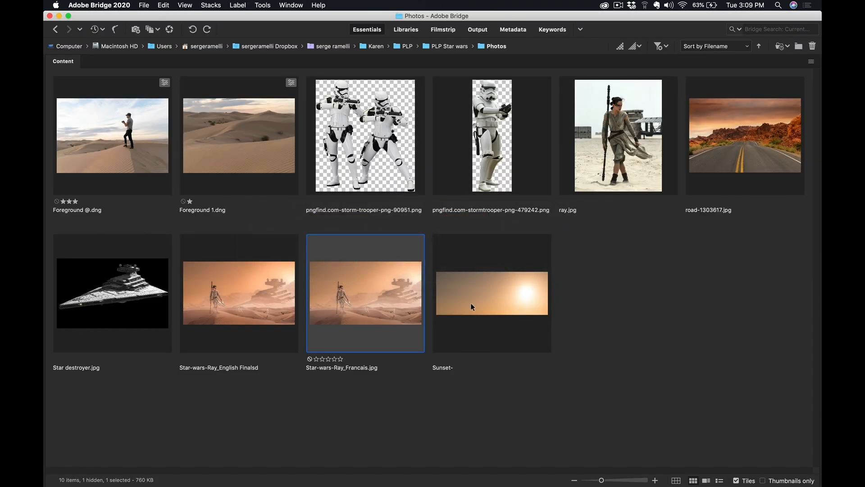
click(471, 307)
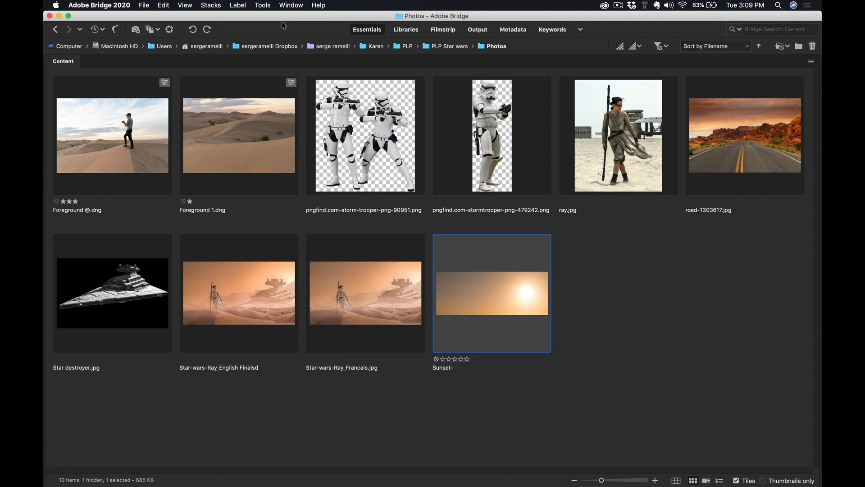
drag(290, 17, 438, 101)
drag(626, 374, 153, 276)
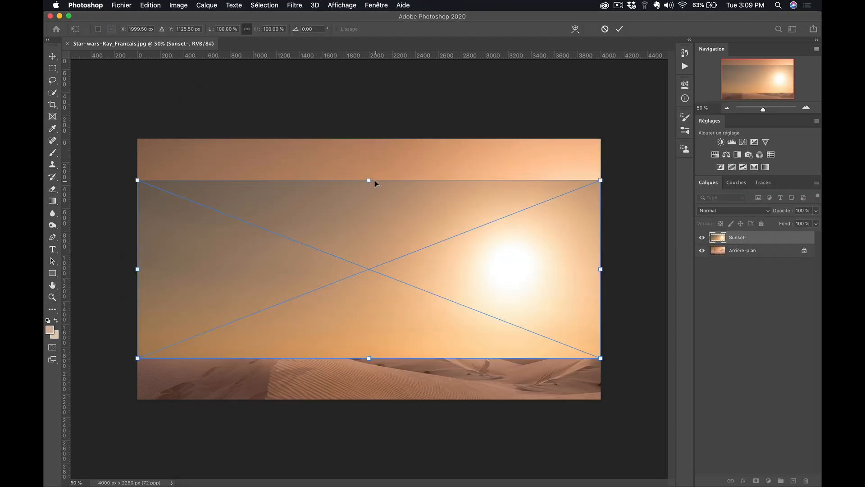
Scale the placed sunset to about 146% so it spans the canvas height, and commit the placement
drag(369, 181, 370, 139)
drag(369, 357, 370, 371)
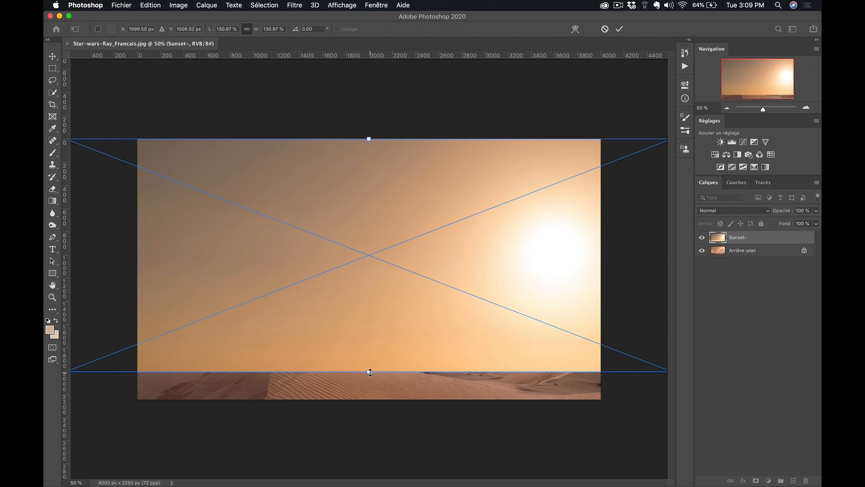
drag(370, 372, 370, 399)
drag(400, 355, 400, 353)
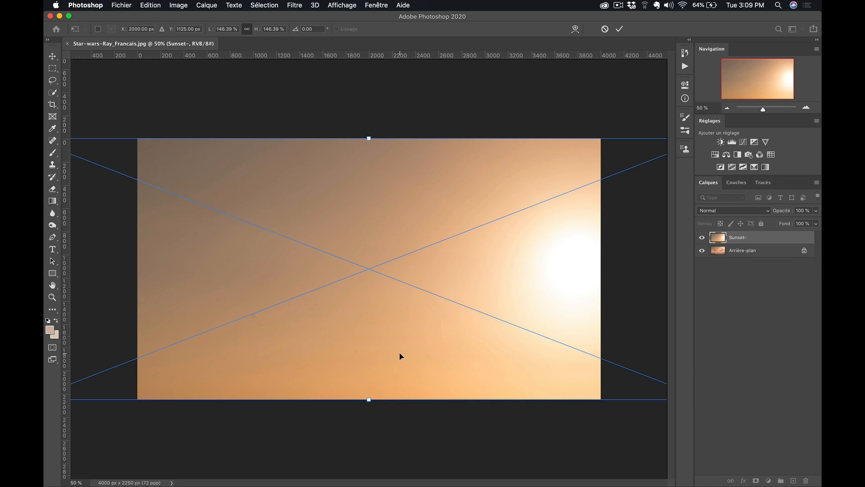
key(Return)
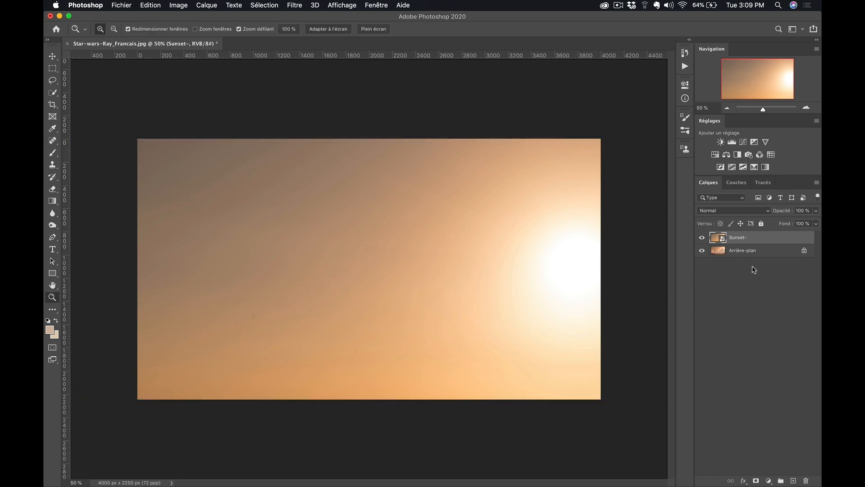
Convert the Arrière-plan background into a regular layer named Resultat final
click(752, 252)
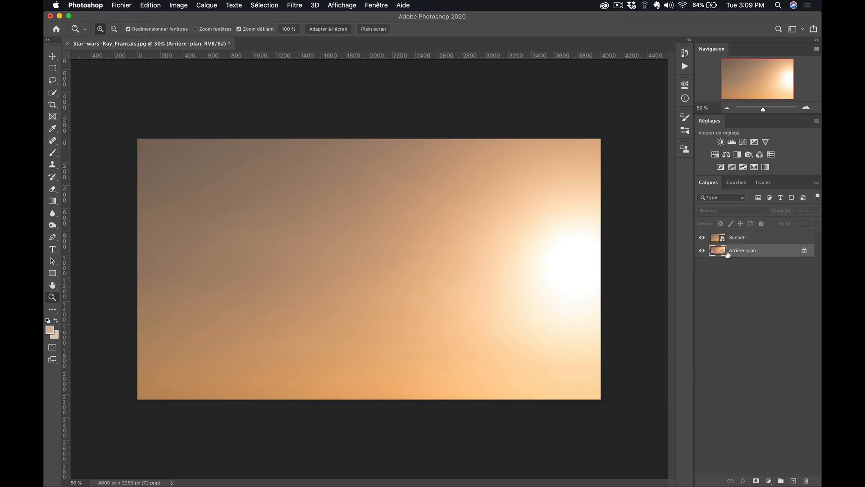
double_click(749, 251)
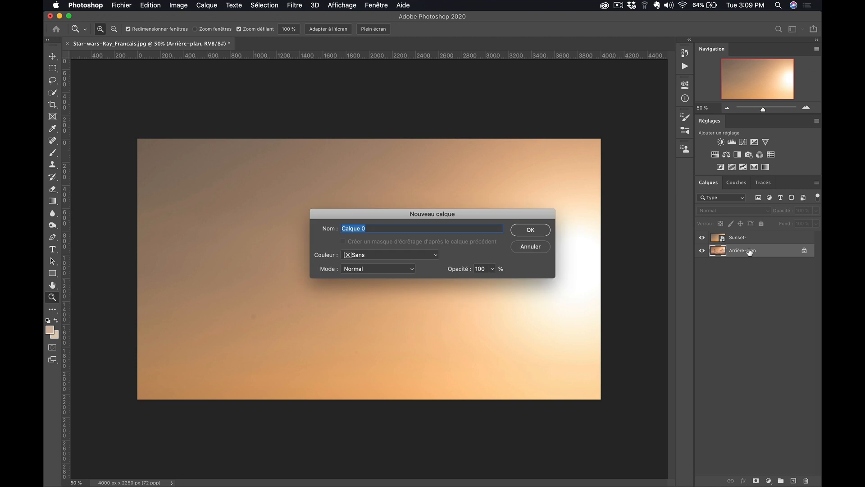
click(530, 246)
double_click(738, 254)
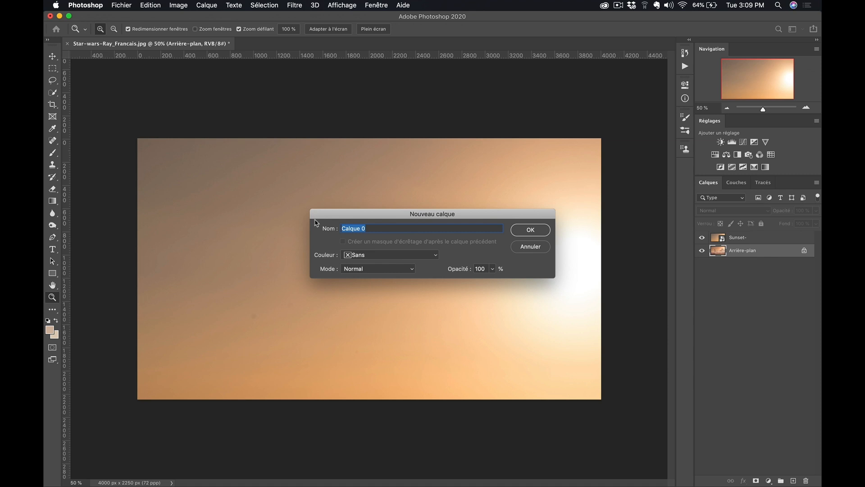
text(Resulktat)
key(BackSpace)
key(BackSpace)
key(BackSpace)
key(BackSpace)
text(tat final)
key(Return)
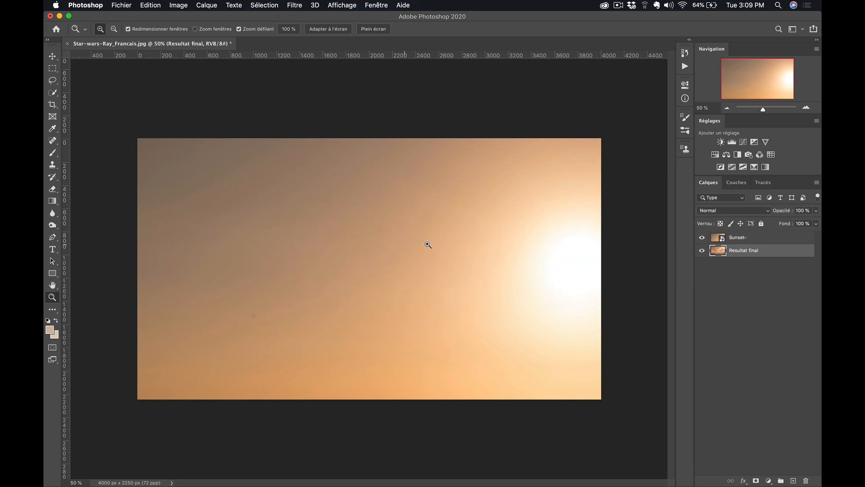
Move the Resultat final layer above Sunset- with its opacity set to 79%, and hide it
drag(753, 251, 754, 235)
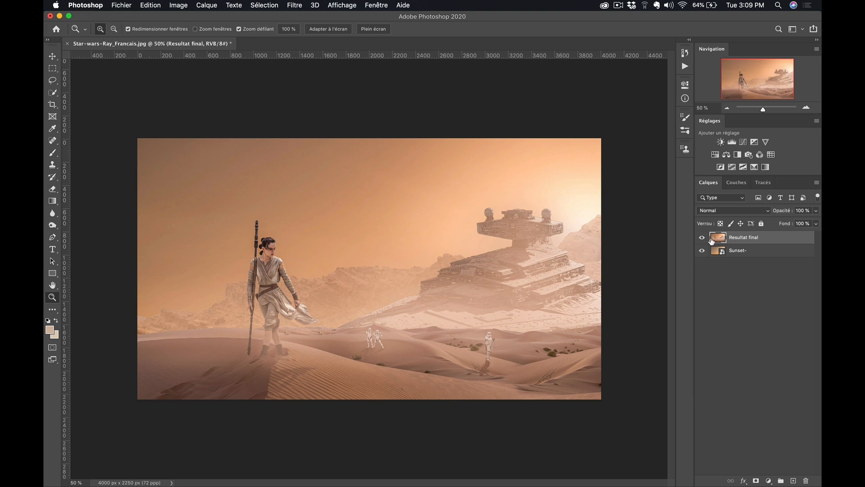
drag(784, 210, 774, 213)
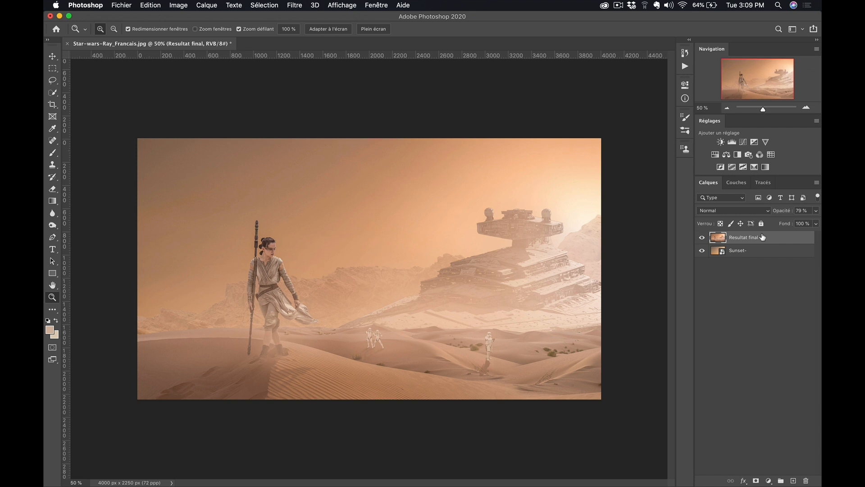
click(702, 237)
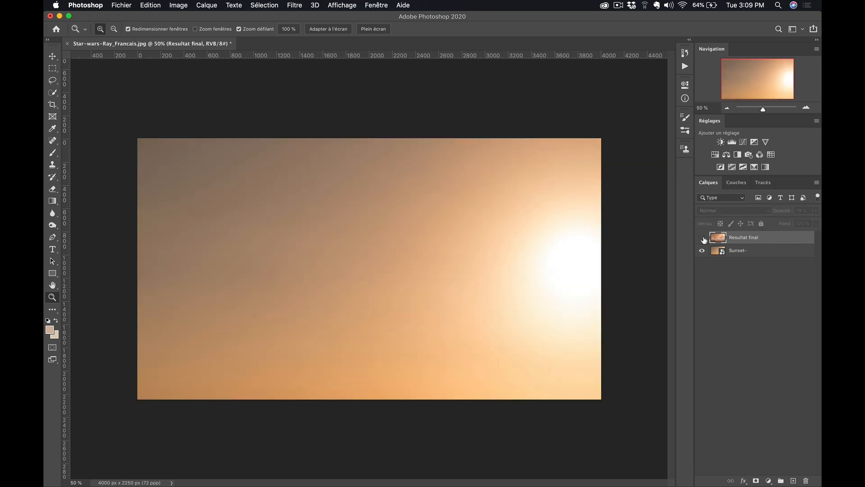
Switch to Bridge and place road-1303617.jpg into the Photoshop document directly above the Sunset- layer
click(749, 255)
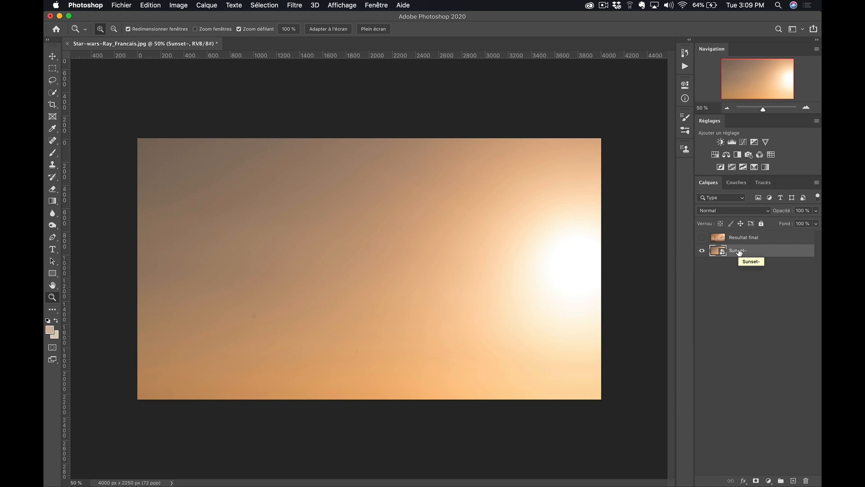
key(super+Tab)
key(super+Tab)
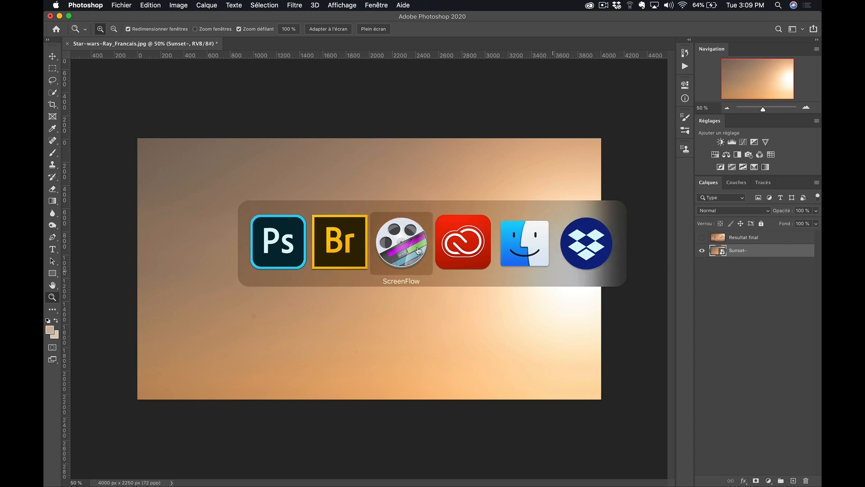
click(356, 253)
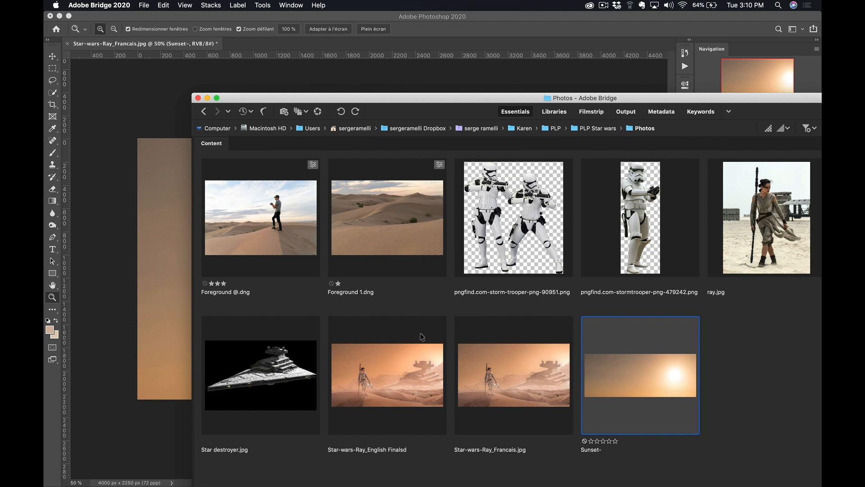
drag(532, 97, 361, 244)
drag(742, 324, 520, 250)
Scale the road photo to about 304% to fill the canvas width, align it with the canvas's lower edge, and commit
drag(293, 218, 124, 131)
drag(445, 218, 601, 244)
drag(521, 250, 521, 273)
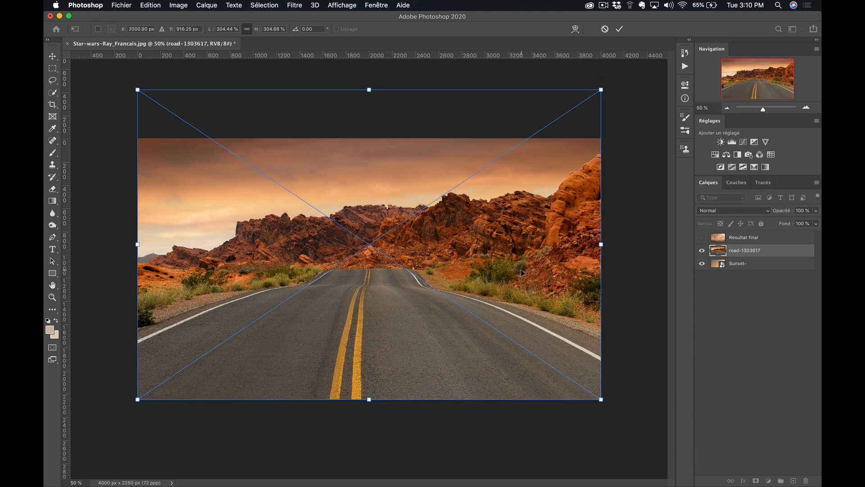
key(Return)
key(z)
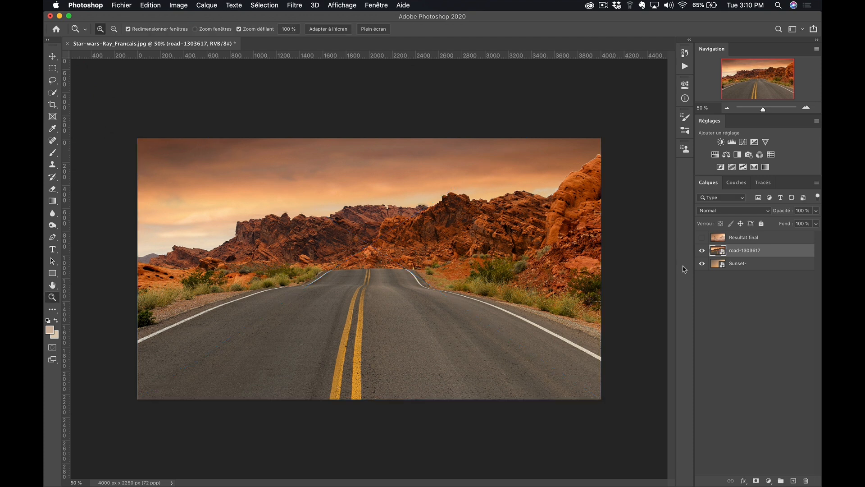
Rename the road-1303617 layer as Motagne
double_click(746, 251)
text(Motagne)
key(Return)
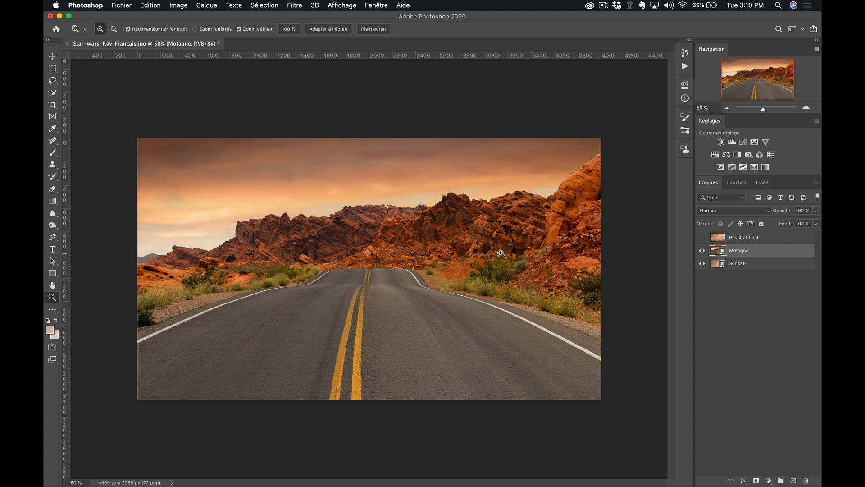
Select the sky above the mountains on the Motagne layer using the Quick Selection tool with a 411 px brush
click(55, 94)
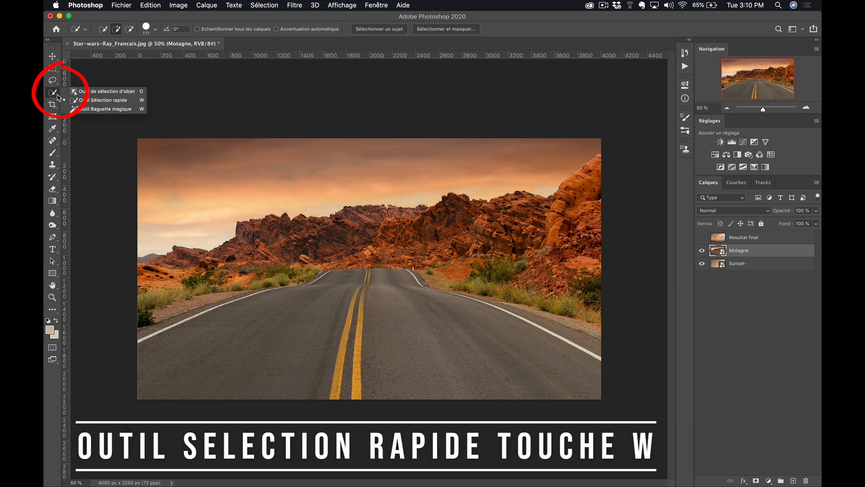
click(124, 104)
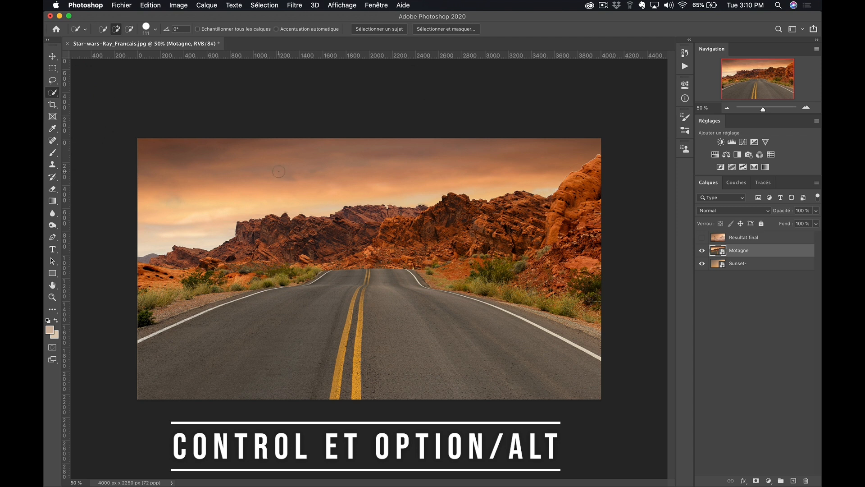
mouse_move(279, 171)
mouse_down()
mouse_move(318, 176)
mouse_move(293, 173)
mouse_move(318, 175)
mouse_move(306, 176)
mouse_up()
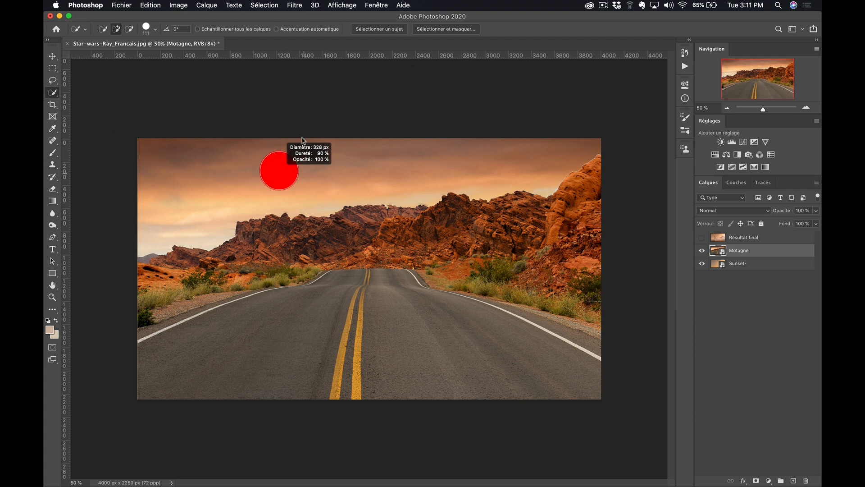
mouse_move(297, 371)
mouse_down()
mouse_move(328, 5)
mouse_move(316, 367)
mouse_move(312, 239)
mouse_move(318, 368)
mouse_up()
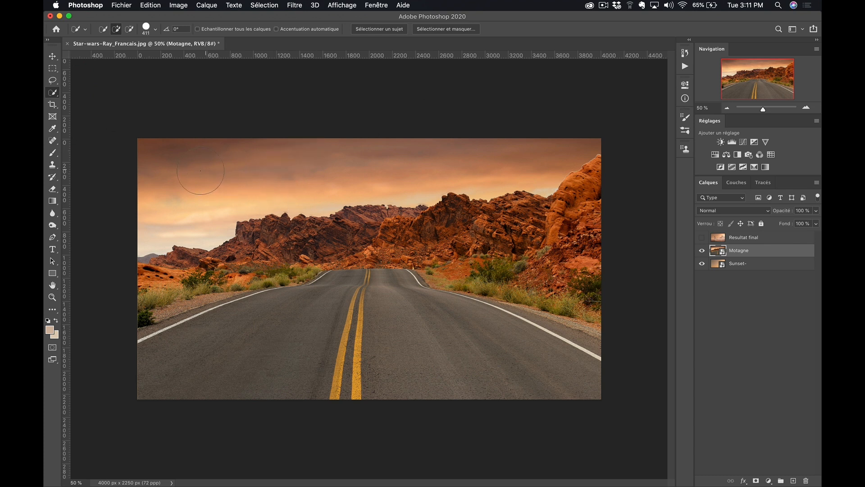
drag(270, 180, 329, 157)
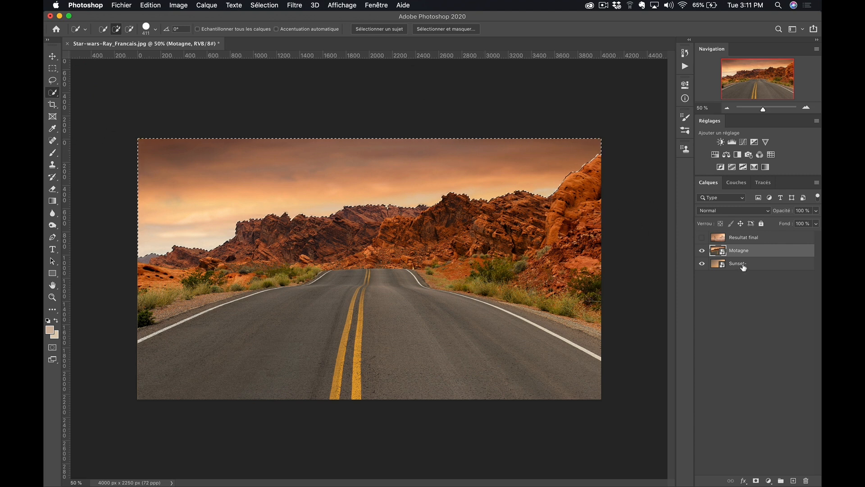
Try to mask the Motagne layer with the sky selection, and undo the layer mask
click(756, 481)
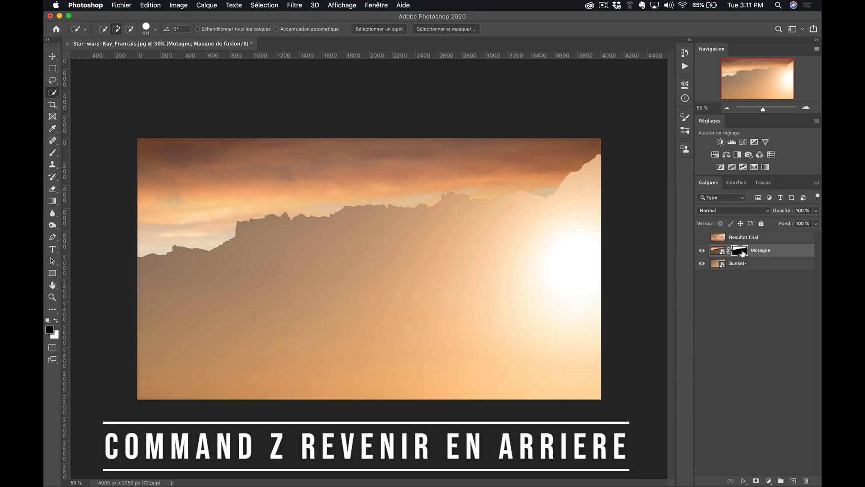
drag(743, 253, 744, 255)
key(super+z)
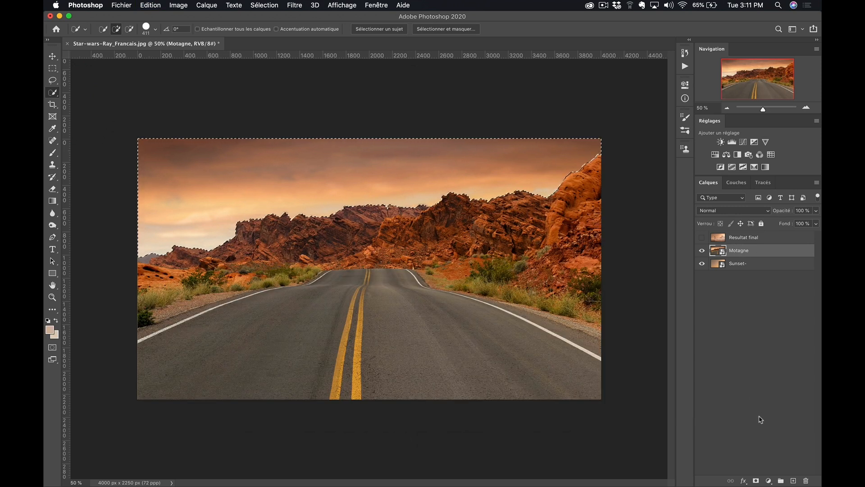
Add an inverted layer mask to the Motagne layer that hides the selected sky, and inspect the mask on its own
alt+click(756, 481)
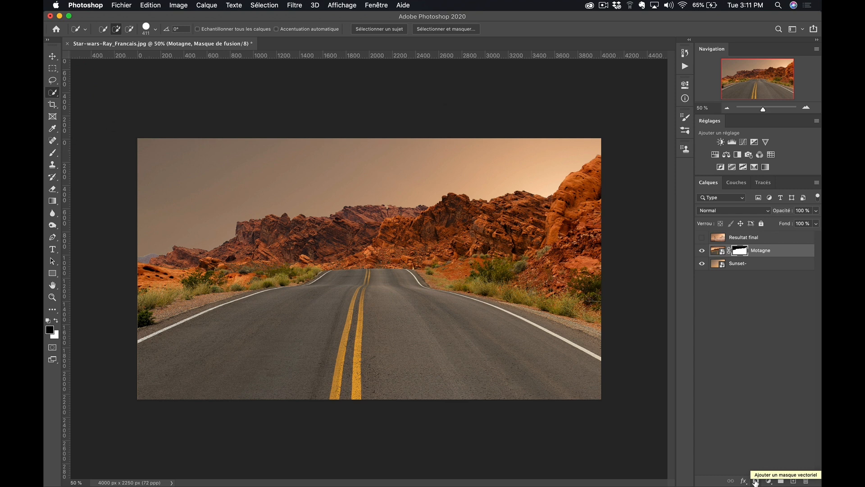
alt+click(740, 253)
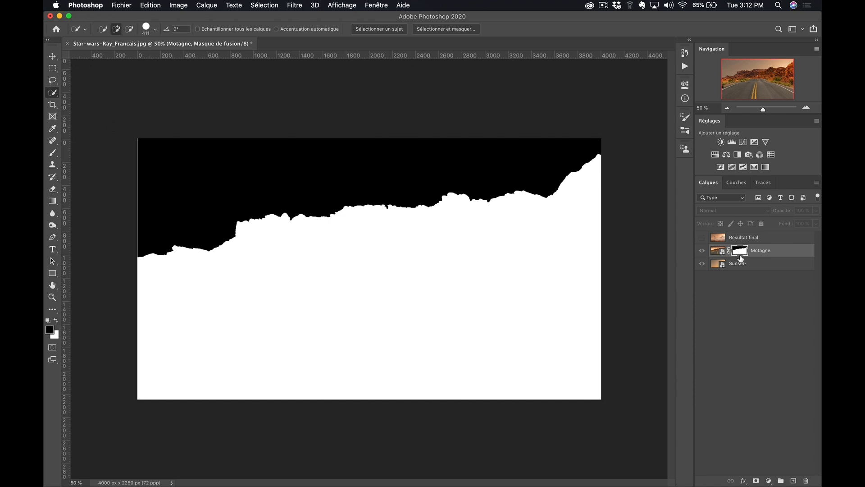
alt+click(739, 254)
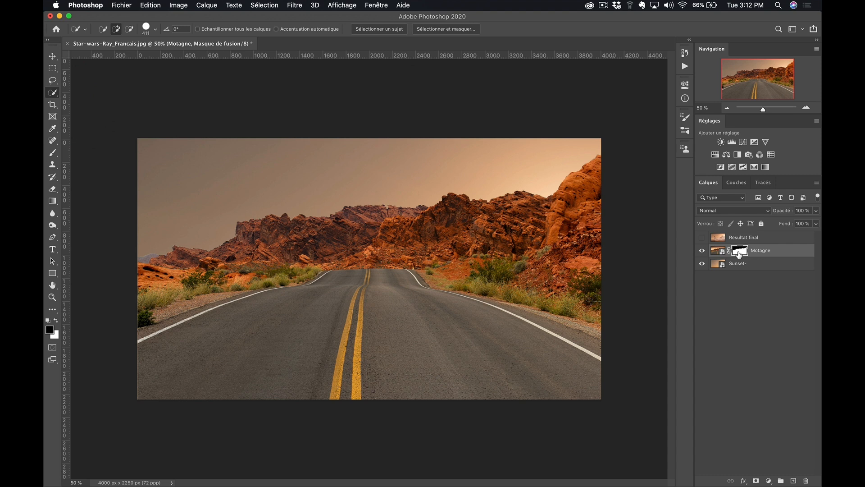
Switch to Adobe Bridge and place the Star destroyer image in the composite, scaled to about 128% and moved right of centre
key(super+Tab)
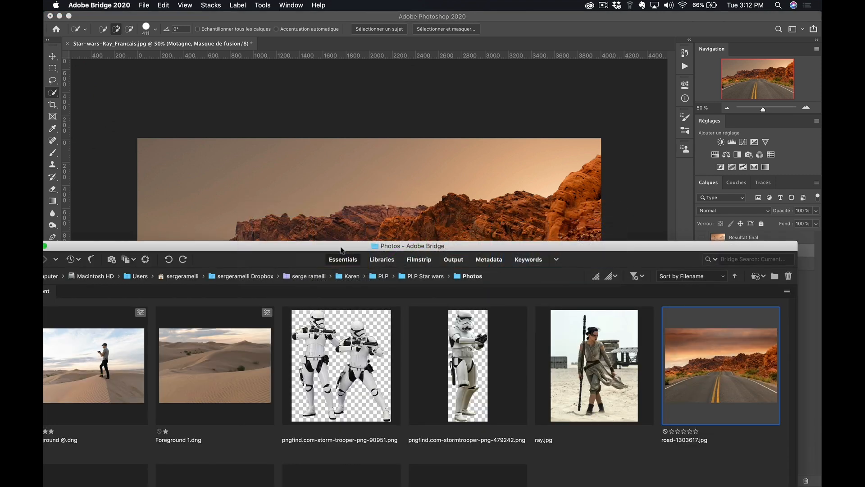
drag(358, 258, 543, 143)
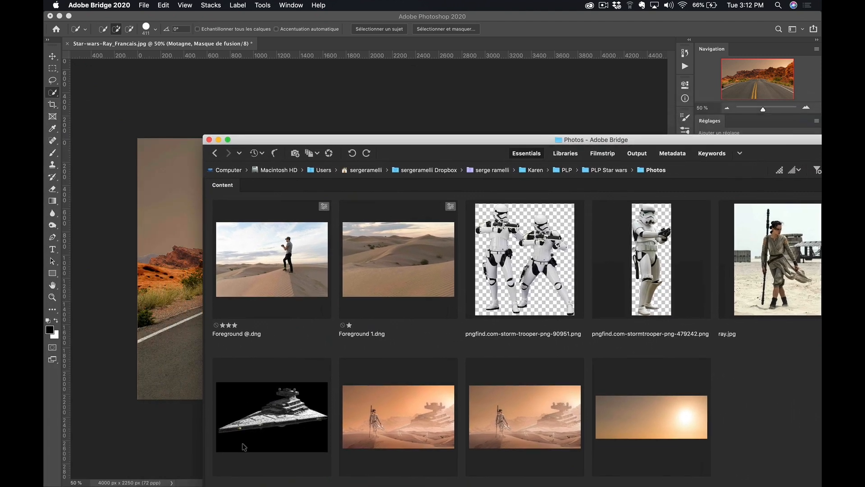
drag(281, 414, 238, 266)
drag(313, 275, 313, 275)
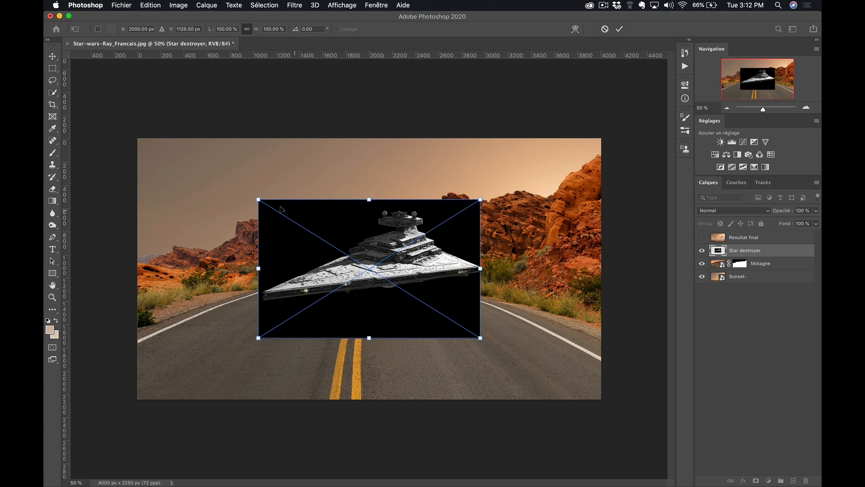
drag(258, 199, 195, 161)
drag(376, 227, 465, 255)
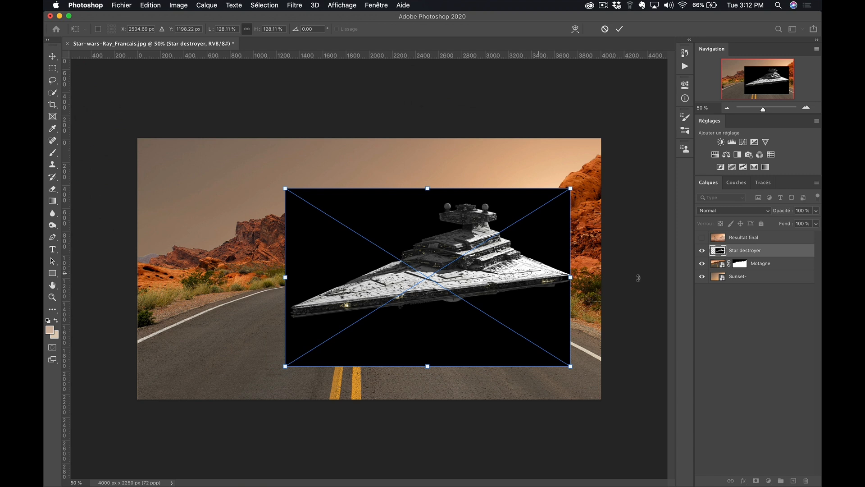
Show the Resultat final layer and enlarge the Star destroyer to about 172%, aligned with the reference ship
click(703, 237)
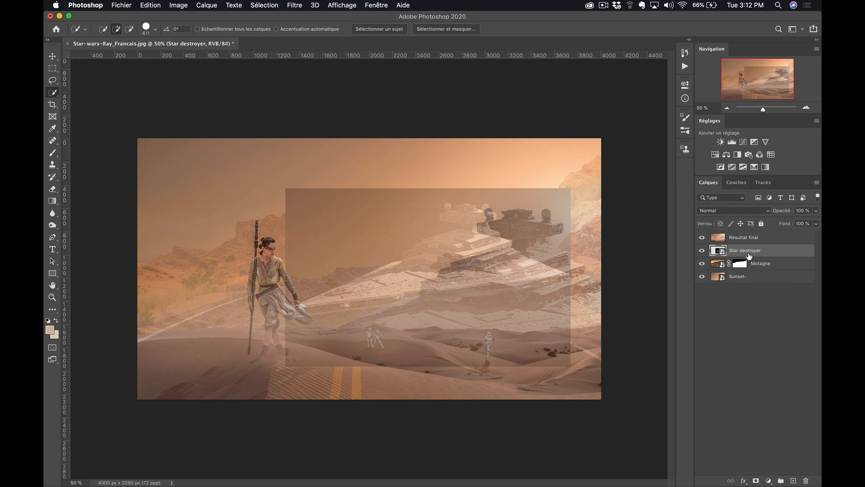
key(super+t)
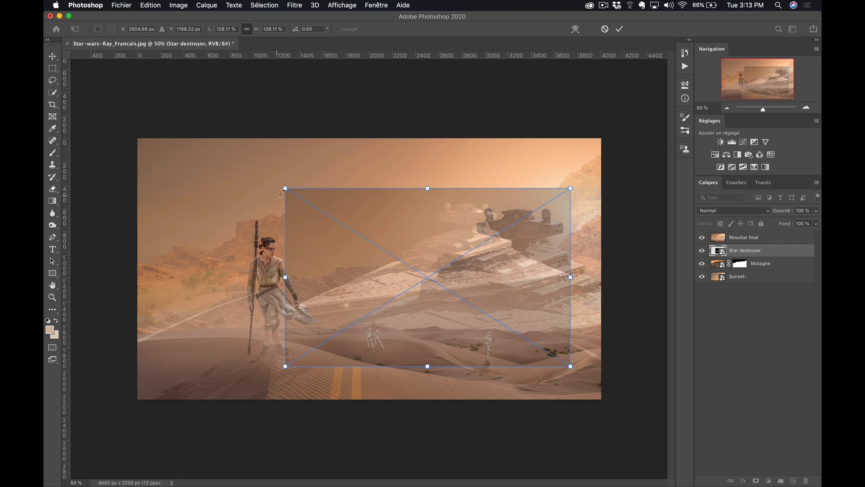
drag(285, 188, 270, 179)
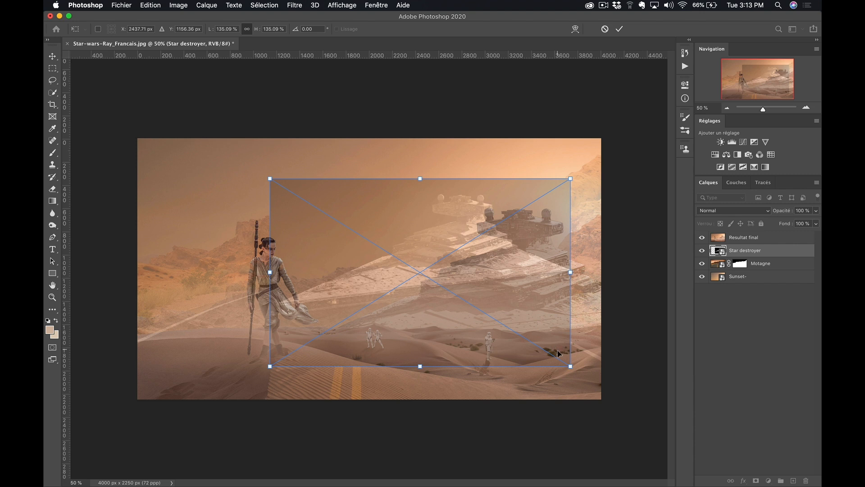
drag(570, 366, 625, 399)
drag(536, 323, 557, 333)
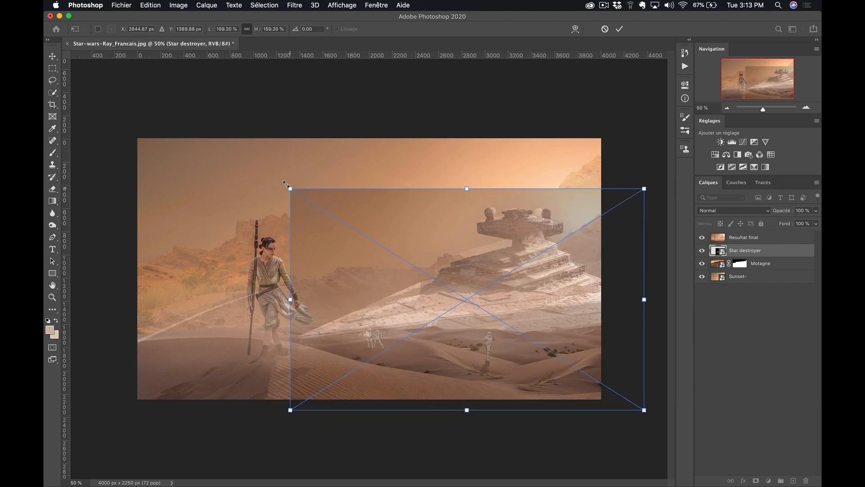
drag(285, 184, 256, 166)
drag(447, 229, 460, 249)
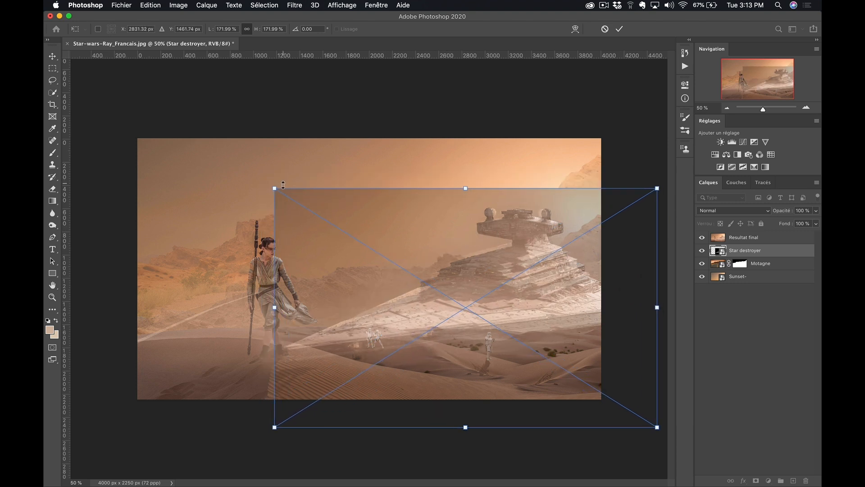
Fine-tune the Star destroyer's size and position against the reference ship, commit the transform, and hide the Resultat final layer
drag(276, 187, 254, 175)
drag(463, 222, 472, 238)
drag(263, 187, 253, 181)
mouse_move(367, 217)
mouse_down()
mouse_move(378, 226)
mouse_move(373, 218)
mouse_up()
key(Return)
click(702, 237)
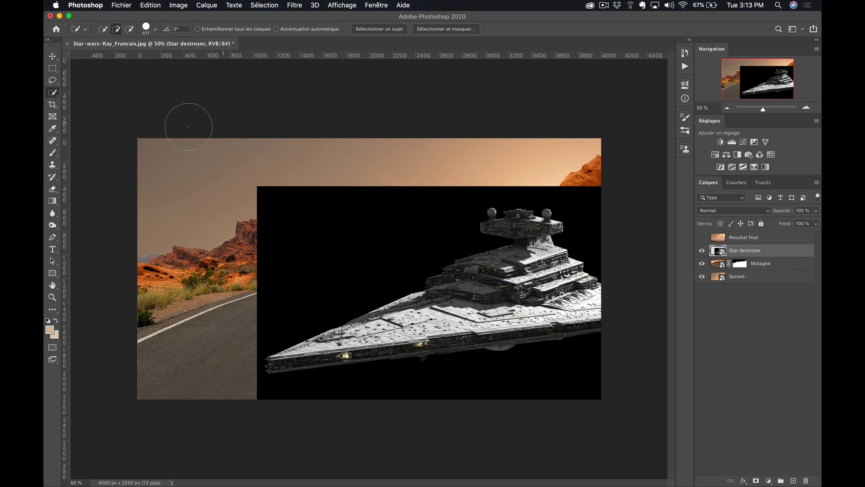
Try selecting the Star destroyer with Select Subject and with a 265 px Quick Selection brush, clearing each selection
right_click(55, 95)
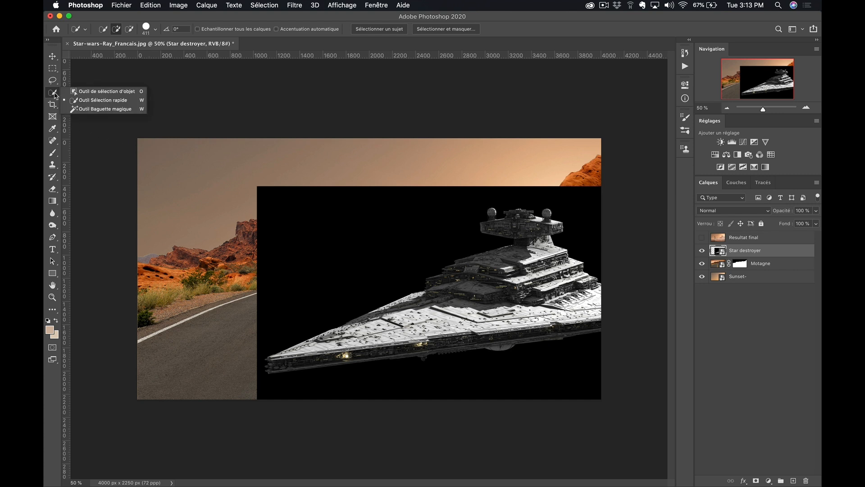
click(95, 101)
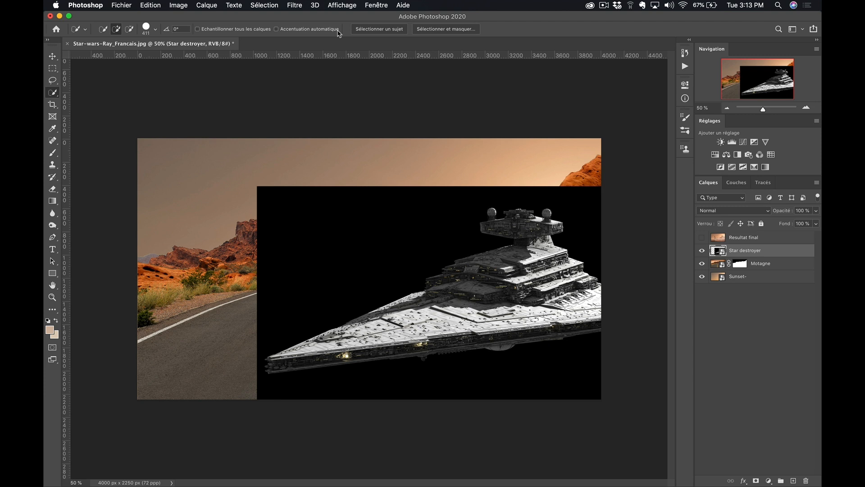
click(371, 30)
key(super+d)
ctrl+alt+drag(516, 276, 500, 276)
mouse_move(517, 239)
mouse_down()
mouse_move(524, 259)
mouse_move(484, 291)
mouse_move(477, 310)
mouse_move(415, 317)
mouse_up()
key(ctrl+d)
Select the ship on the Star destroyer layer with Select Subject and mask out its black background
click(375, 29)
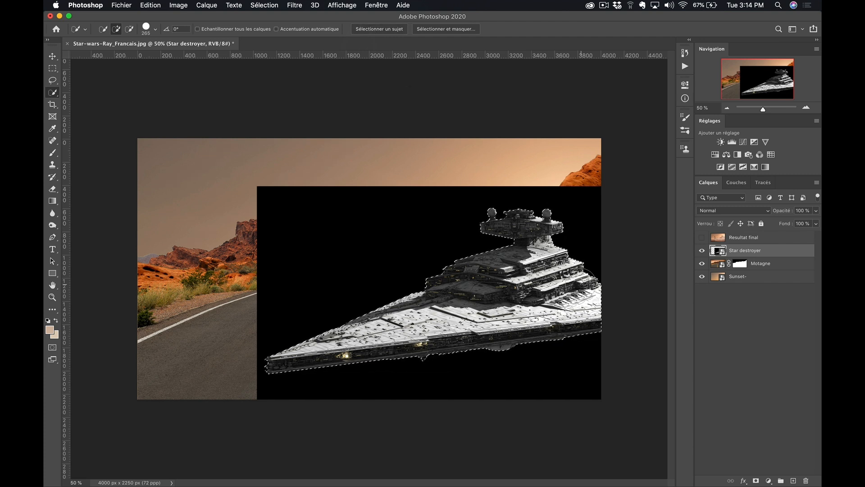
click(756, 482)
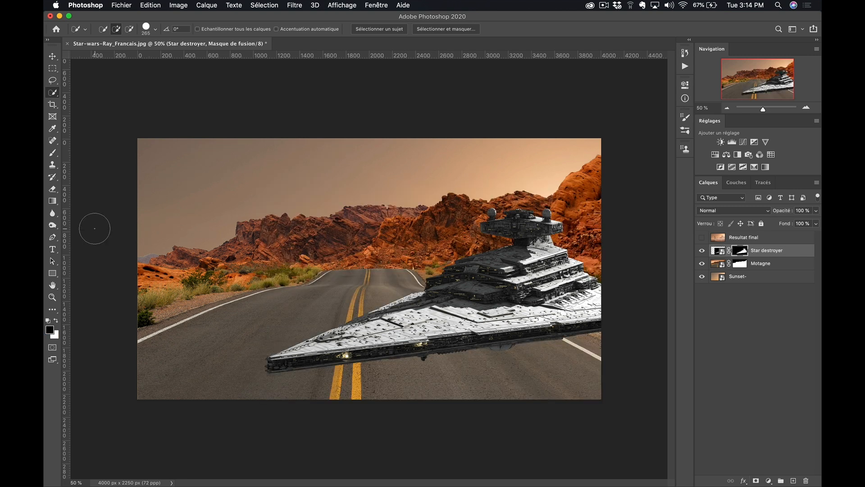
Switch to Adobe Bridge and open Foreground @.dng and Foreground 1.dng together in Camera Raw
key(super+Tab)
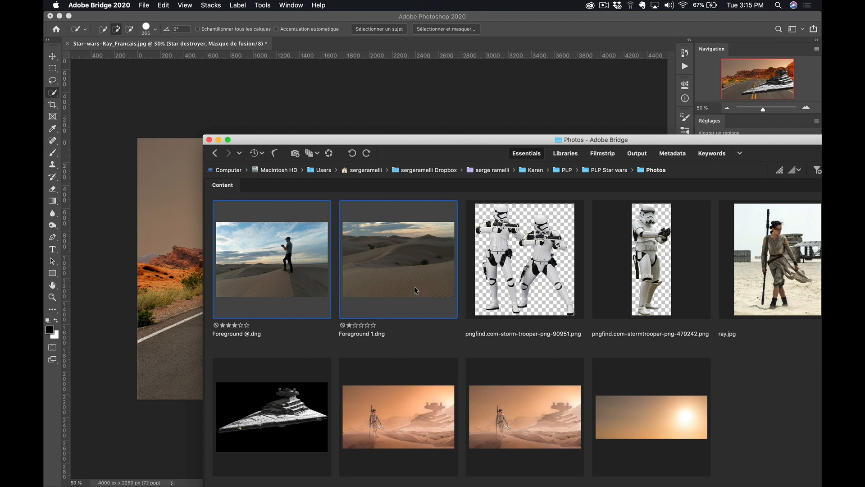
click(408, 311)
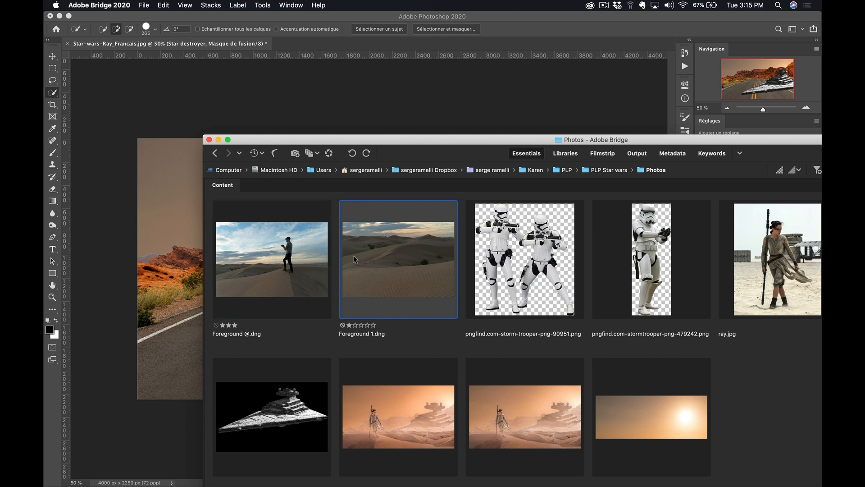
super+click(310, 263)
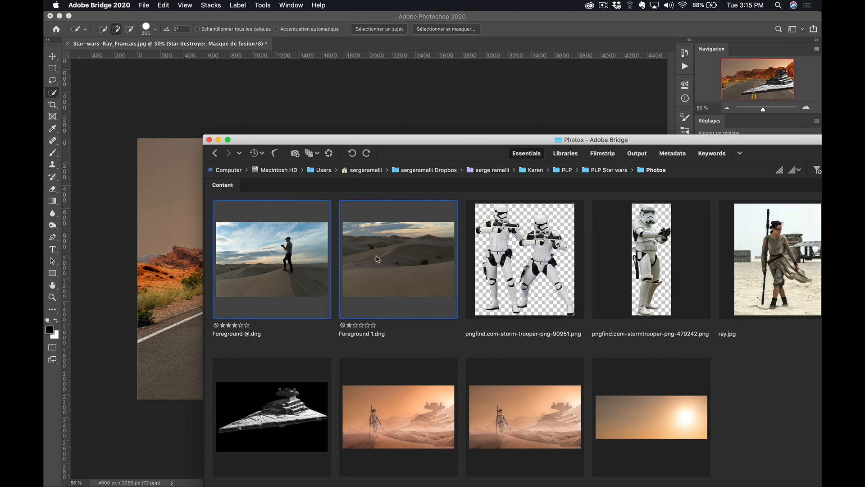
right_click(390, 235)
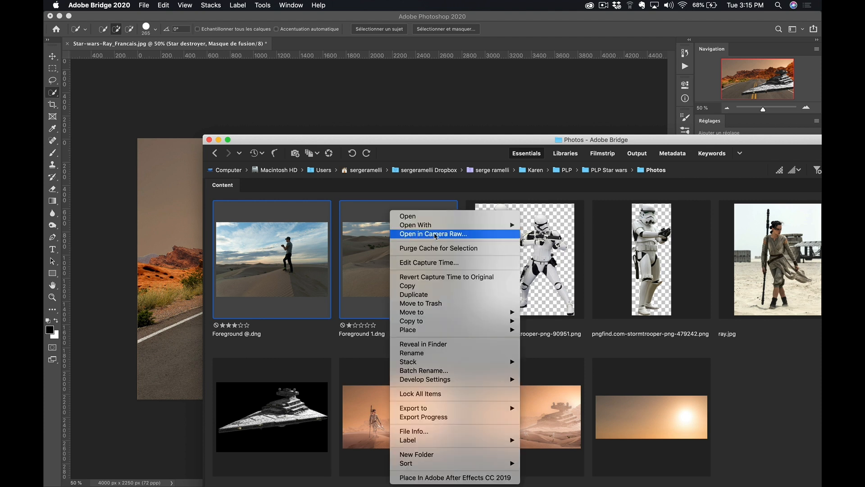
click(464, 235)
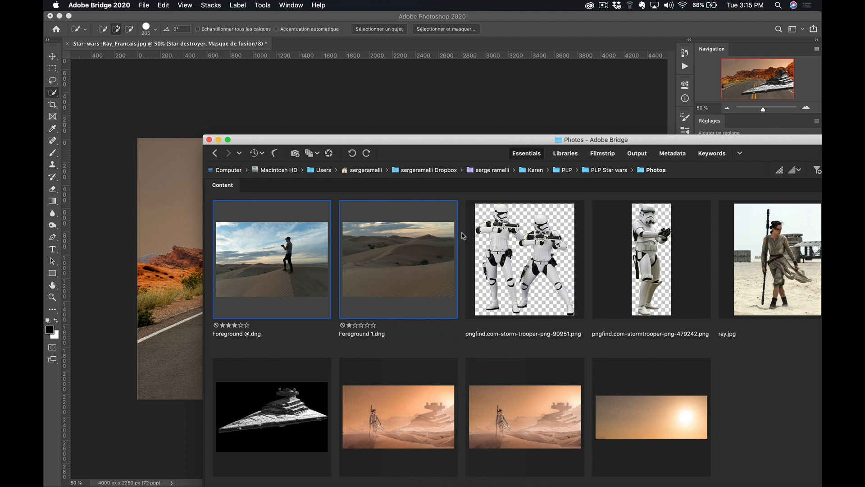
key(super+r)
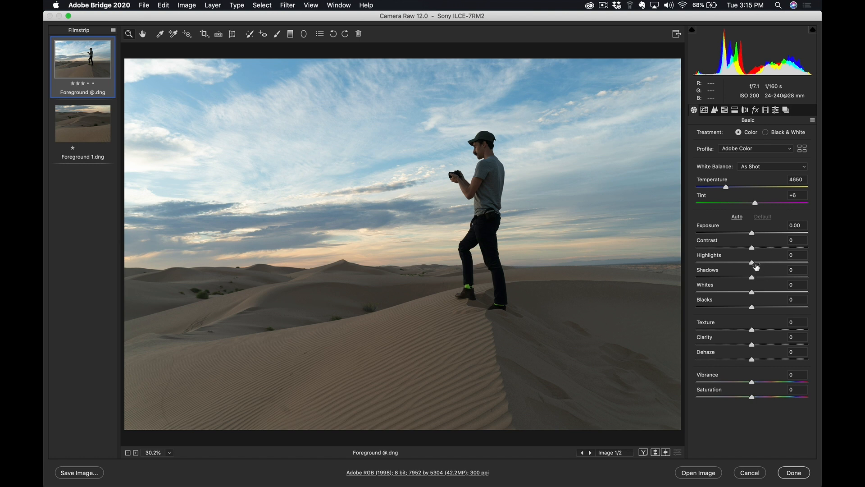
Brighten Foreground @.dng with Exposure +0.80, Highlights +32 and Shadows +48
drag(753, 236, 761, 235)
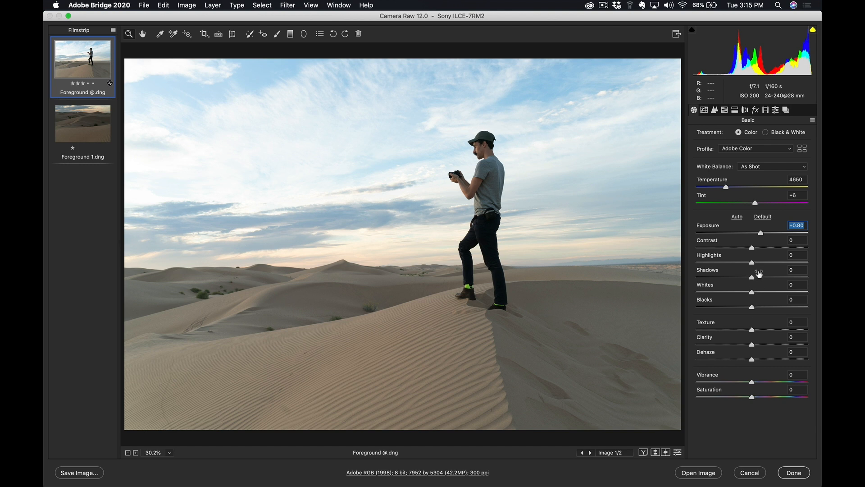
drag(756, 266, 774, 266)
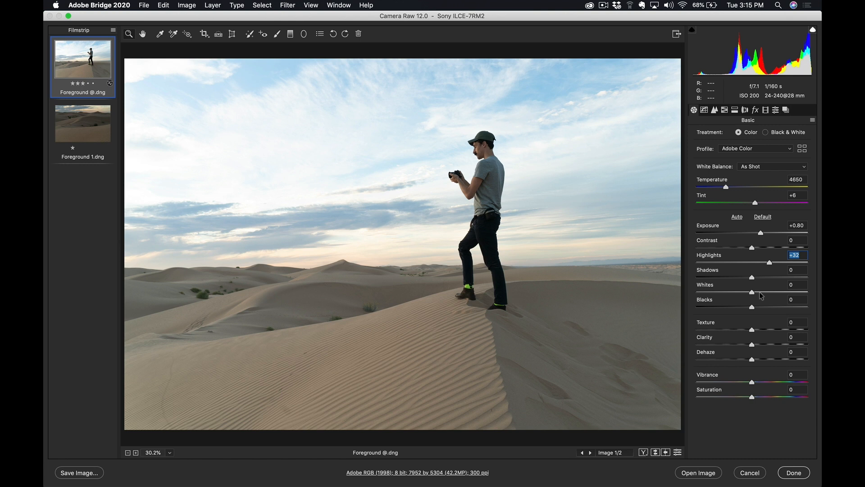
drag(758, 278, 779, 278)
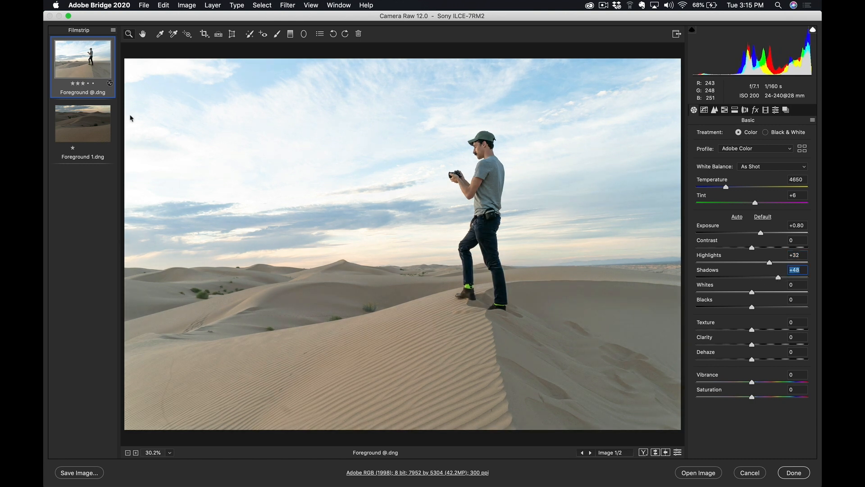
Synchronize the Foreground @.dng settings to Foreground 1.dng using the Default subset
shift+click(105, 131)
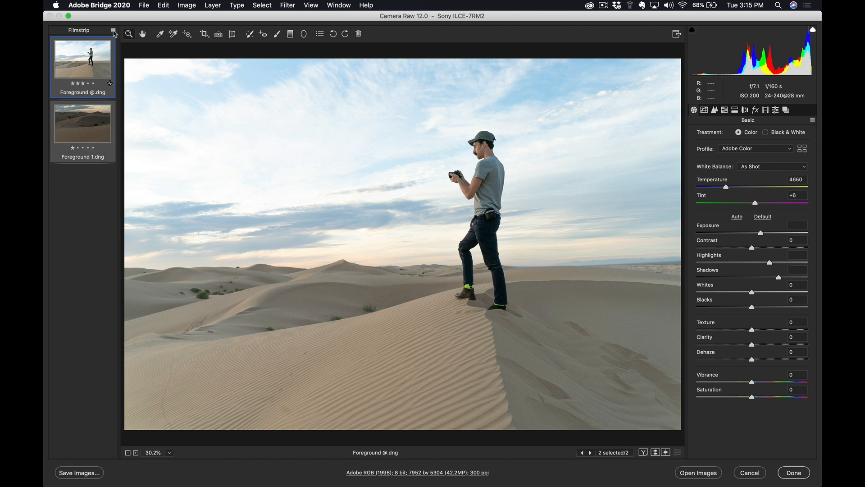
click(113, 31)
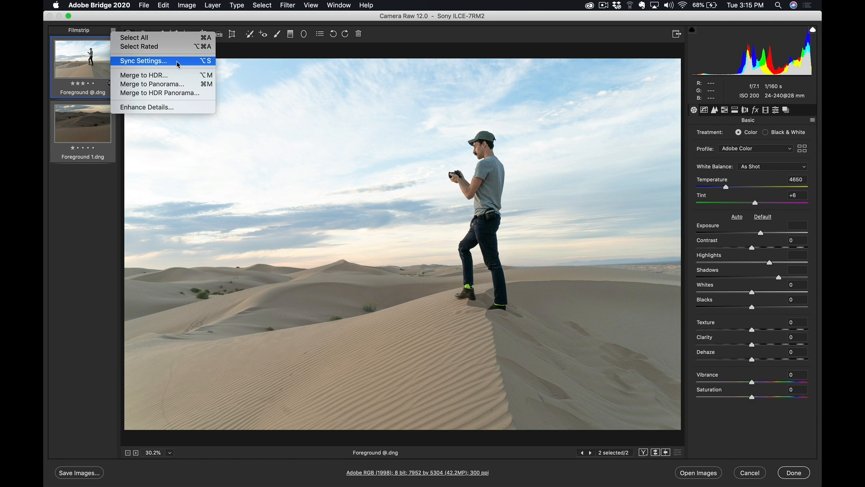
click(177, 63)
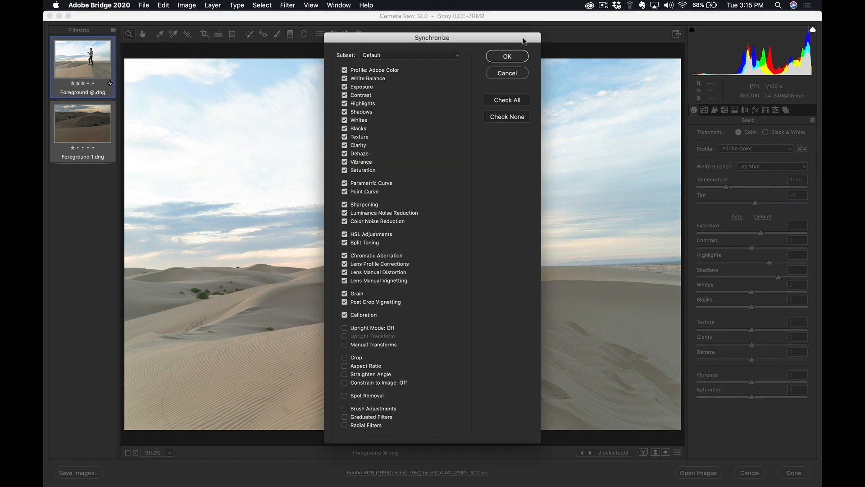
click(507, 57)
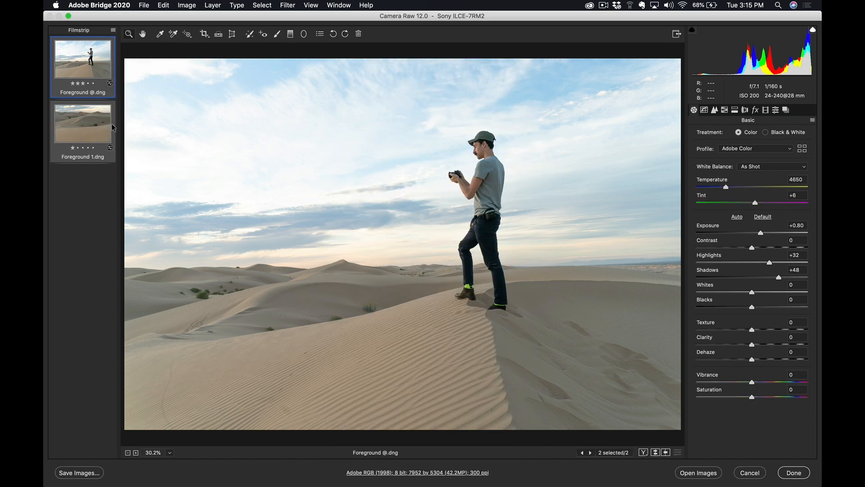
Compare the two foreground photos and set the exposure of Foreground @.dng to +0.60
click(98, 63)
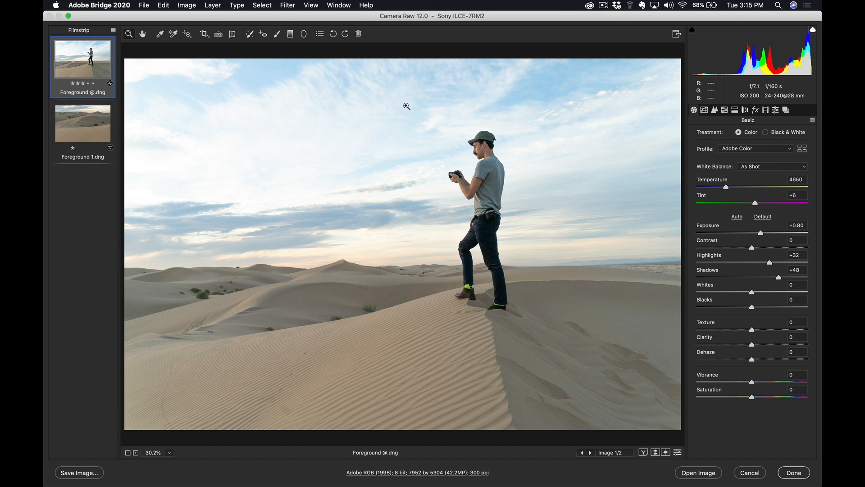
click(93, 124)
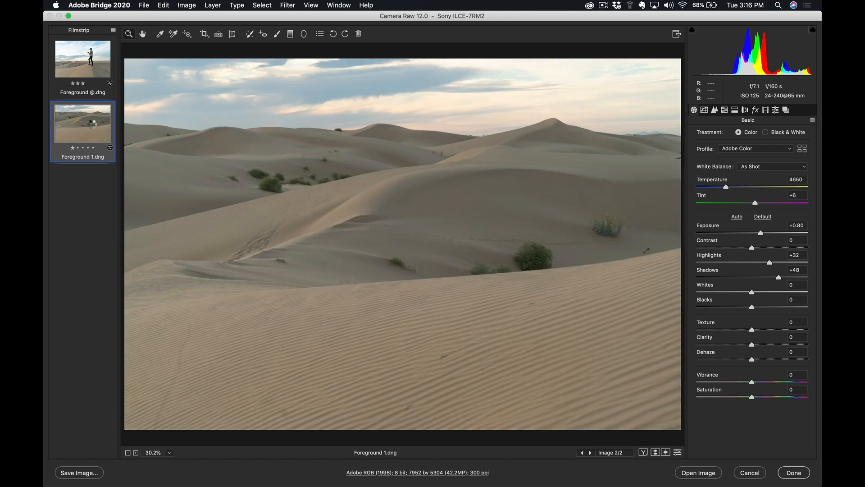
click(93, 70)
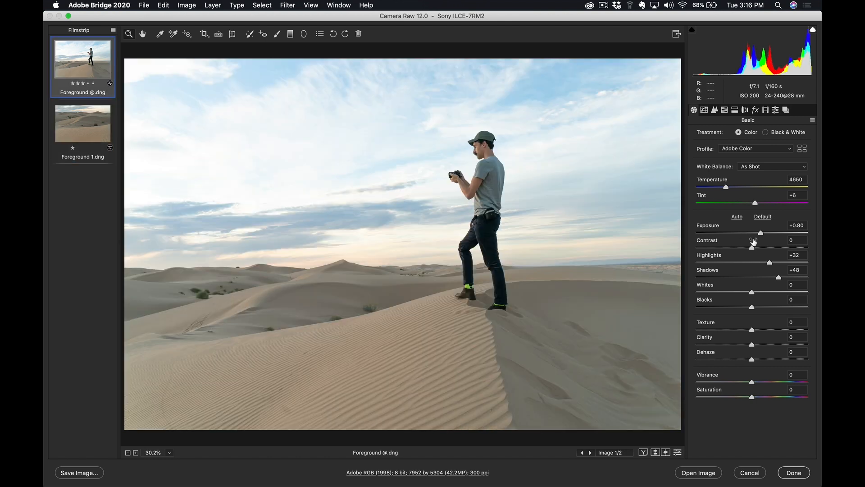
drag(761, 233, 758, 233)
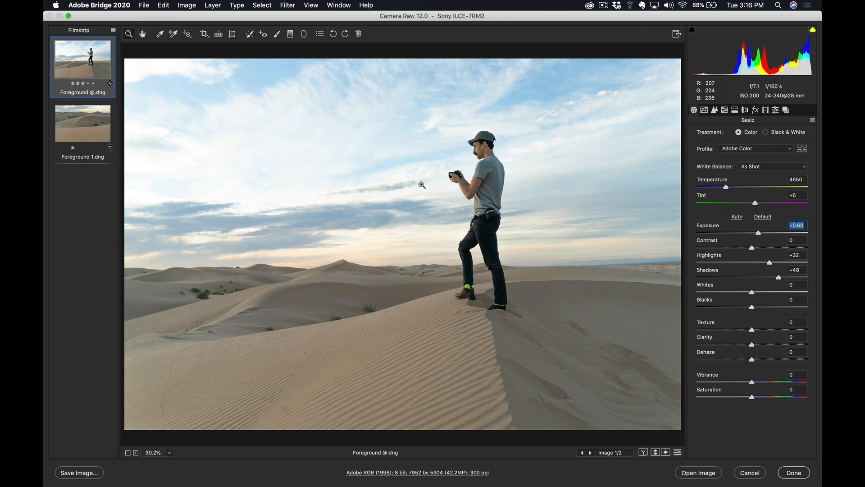
click(88, 128)
click(82, 70)
click(88, 122)
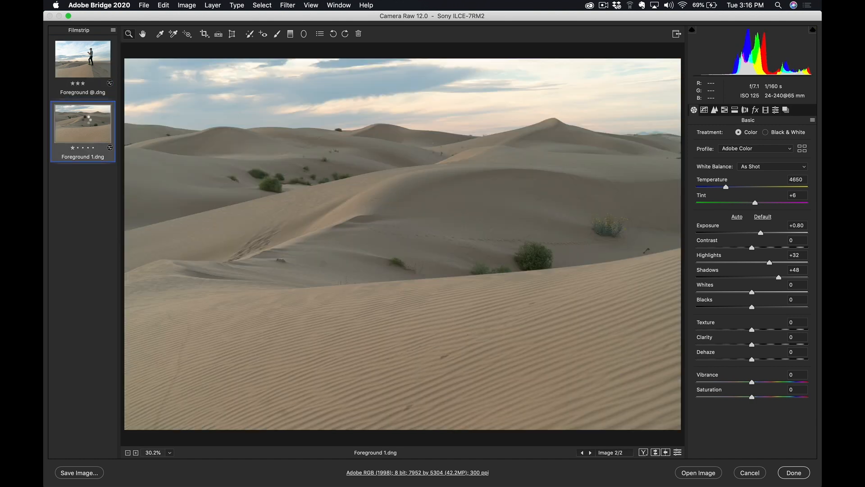
Save the Camera Raw settings of both foregrounds, then place Foreground @.dng into the Photoshop composite with its current development
click(84, 70)
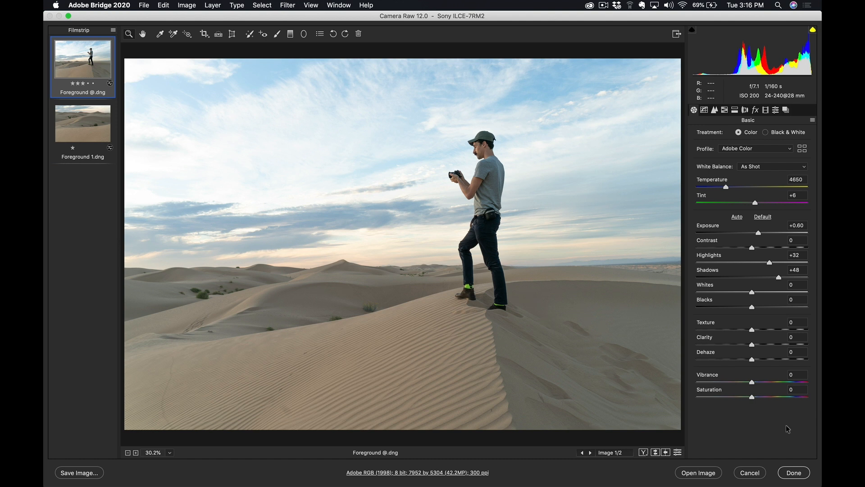
click(809, 470)
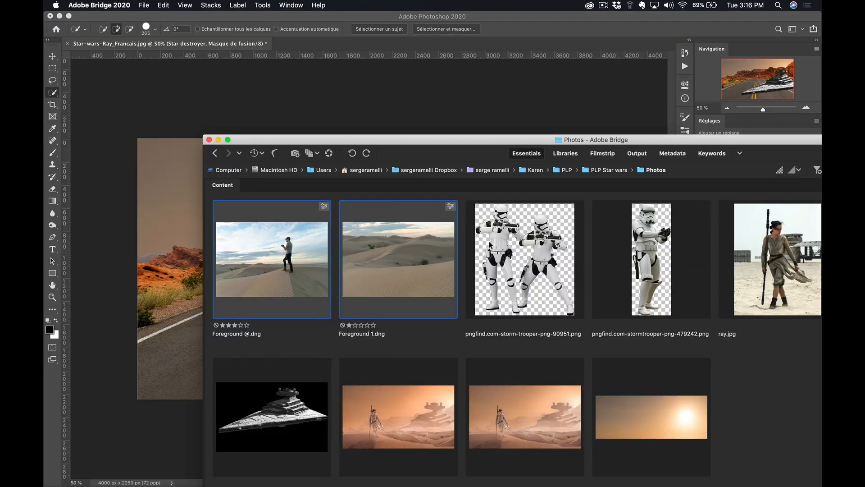
click(339, 194)
click(302, 233)
drag(269, 254, 166, 231)
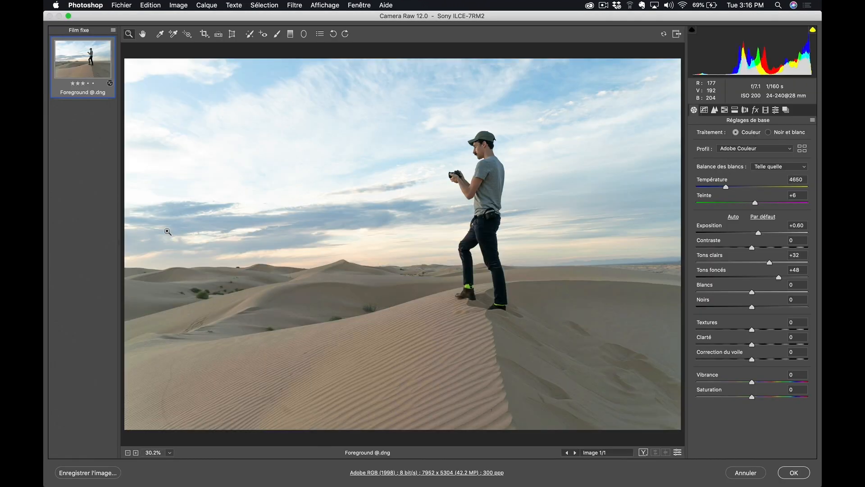
click(794, 473)
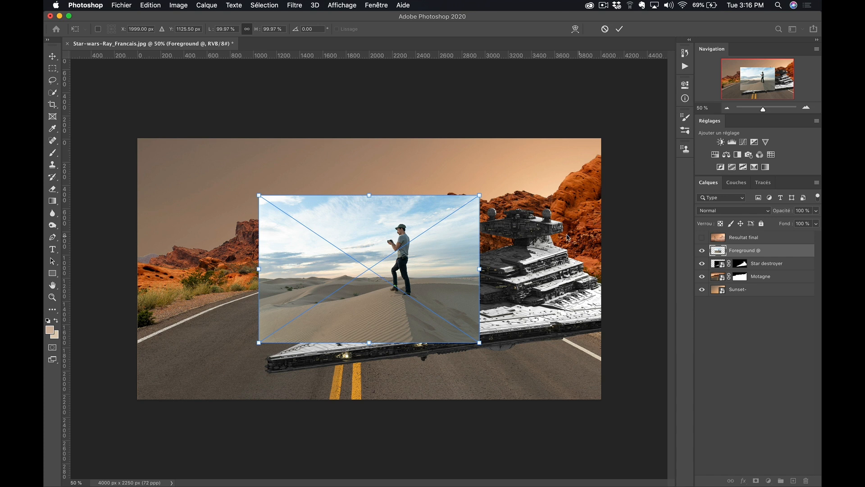
Enlarge the placed Foreground @ photo proportionally to about 195% so it covers most of the canvas, and commit the placement
drag(258, 195, 136, 113)
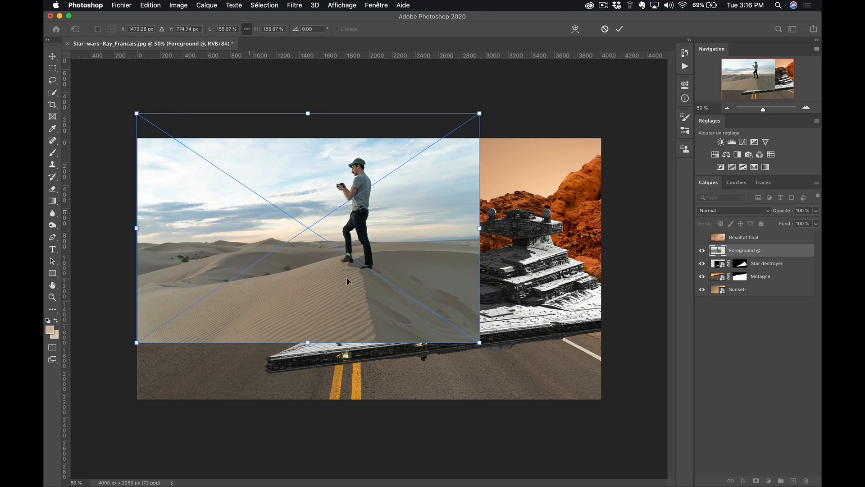
drag(479, 342, 518, 361)
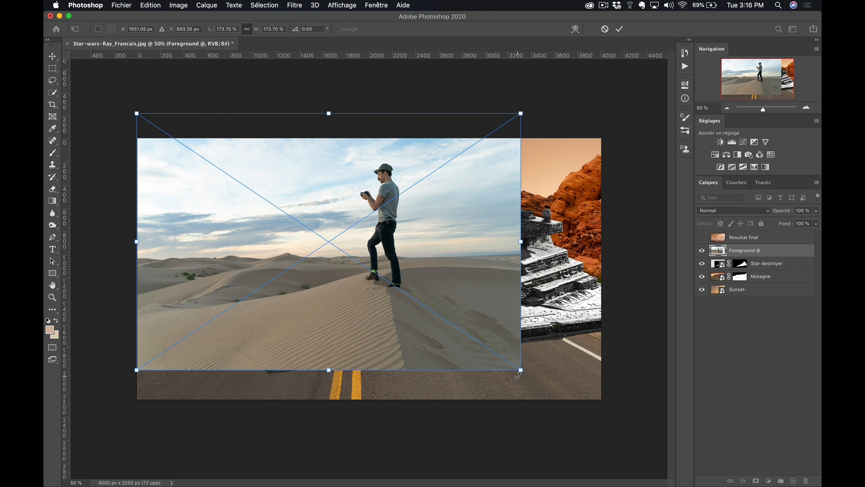
drag(519, 370, 566, 405)
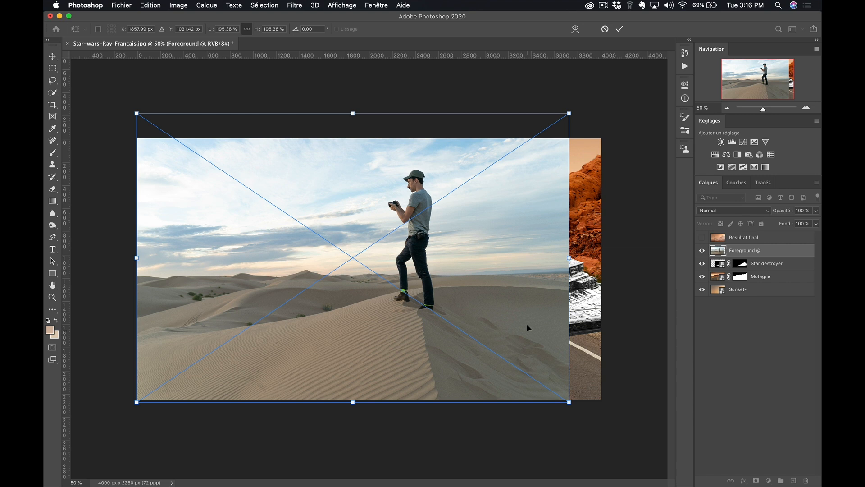
click(702, 238)
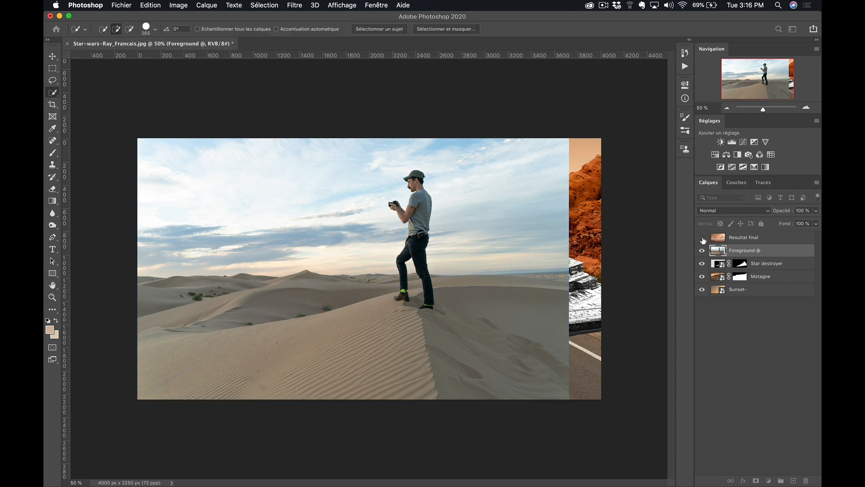
Show the Resultat final reference, move Foreground @ to about X 2057 px, Y 1041 px, and hide the reference again
click(702, 238)
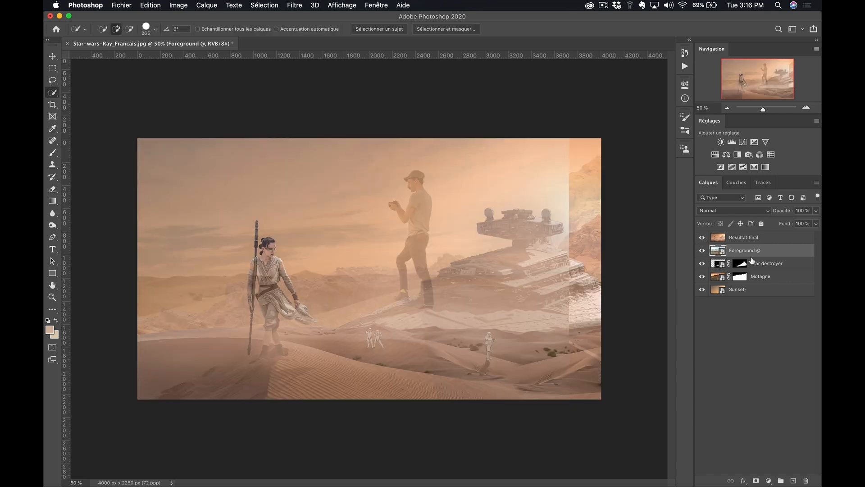
key(super+t)
drag(464, 272, 495, 255)
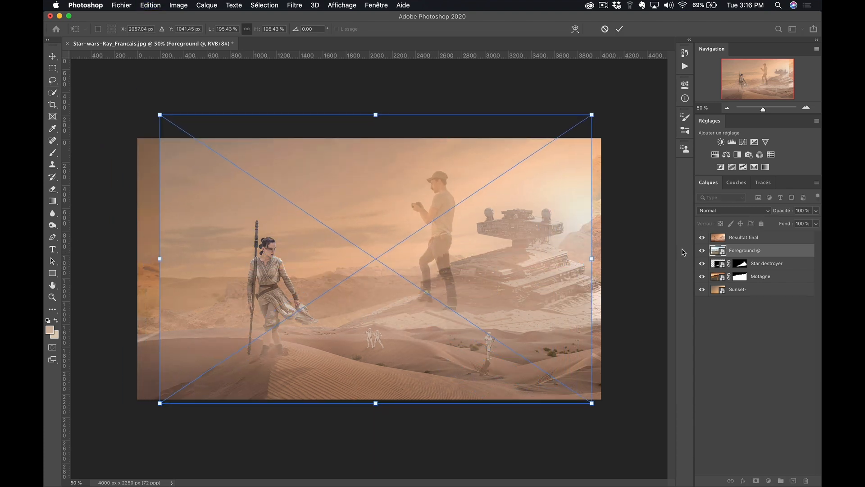
key(Return)
key(w)
click(701, 237)
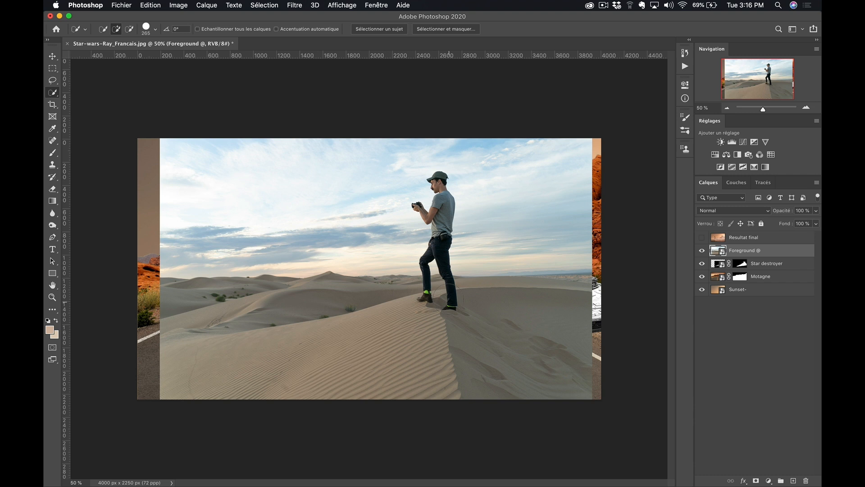
Flip the Foreground @ layer horizontally
key(super+t)
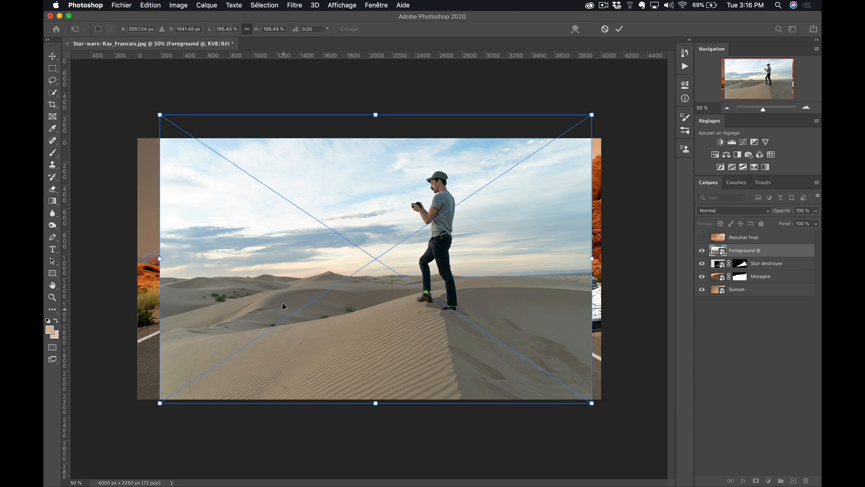
right_click(383, 310)
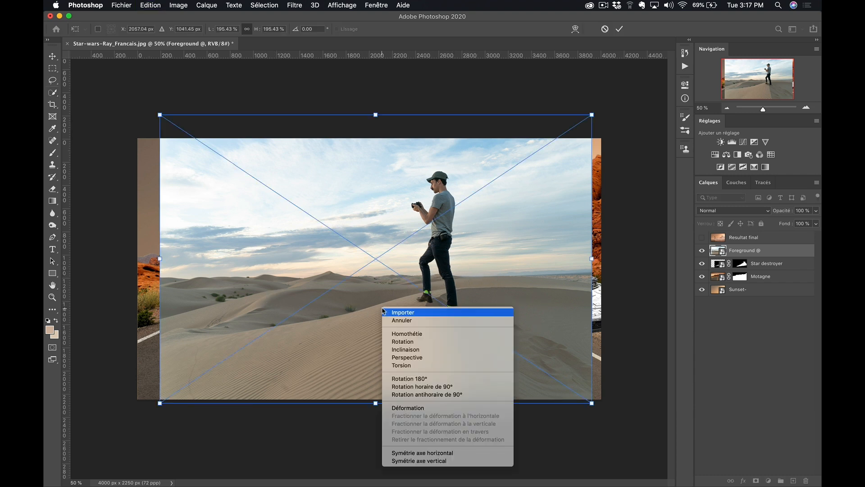
click(452, 455)
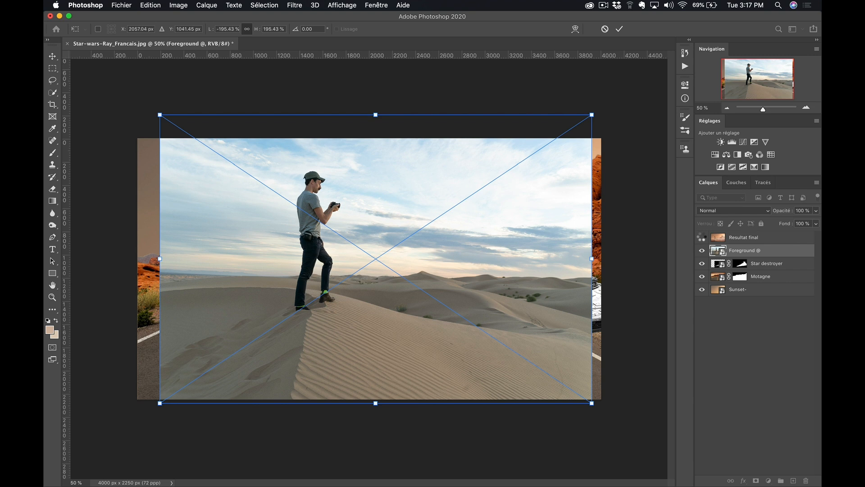
Align the flipped foreground's dunes with the Resultat final reference at about X 1864 px, Y 1525 px, then hide the reference
click(702, 238)
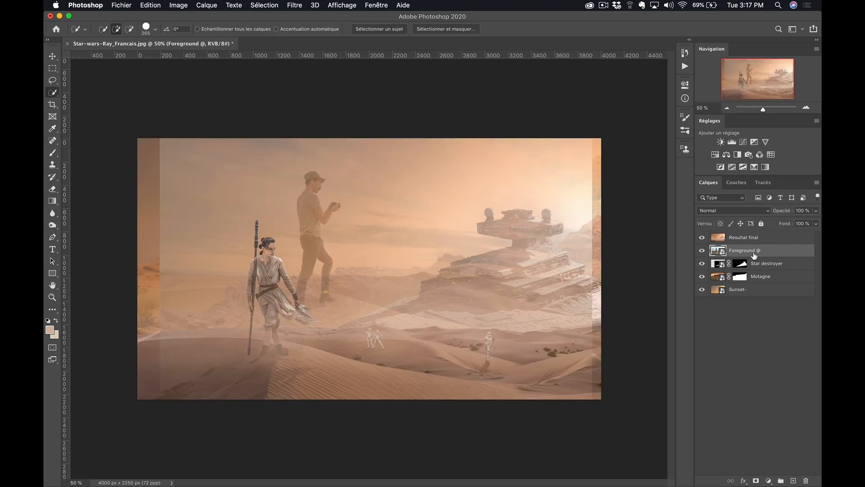
key(ctrl+t)
drag(503, 257, 481, 309)
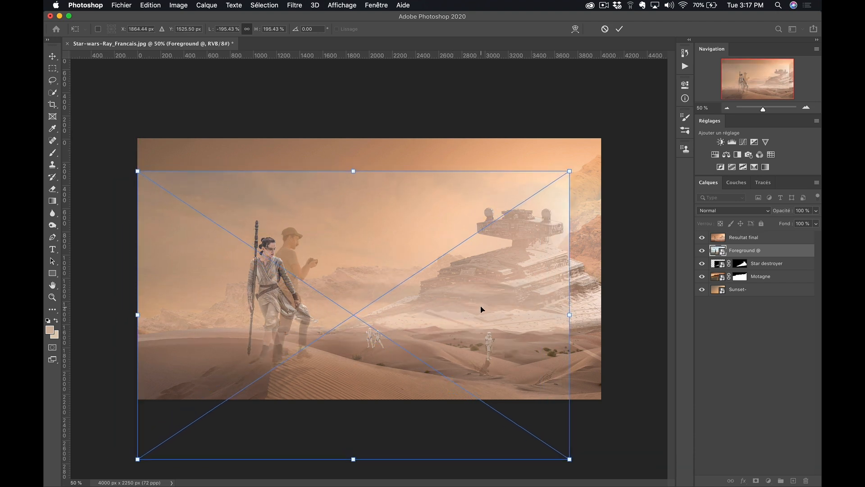
key(Return)
key(w)
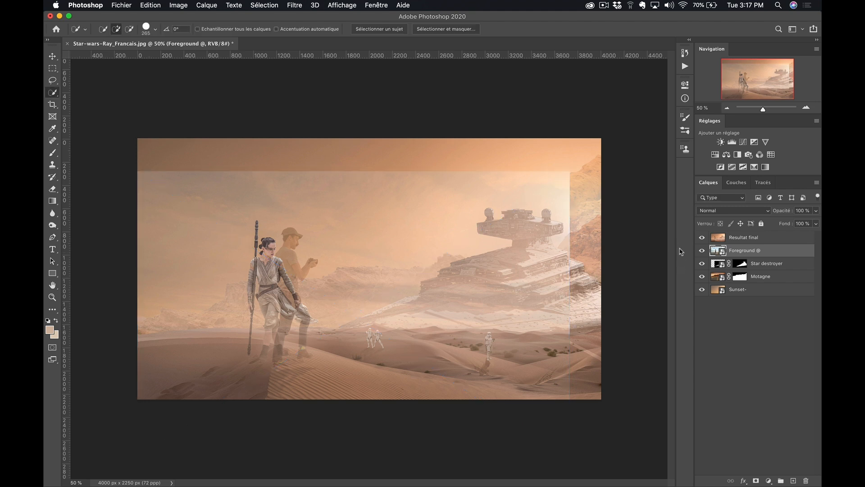
click(702, 237)
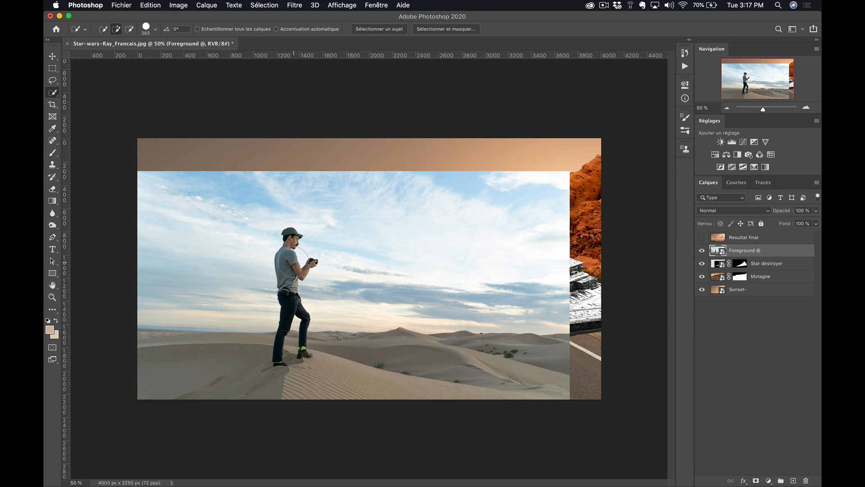
Rename the Foreground @ layer as Desert
double_click(748, 251)
text(Desert)
key(Return)
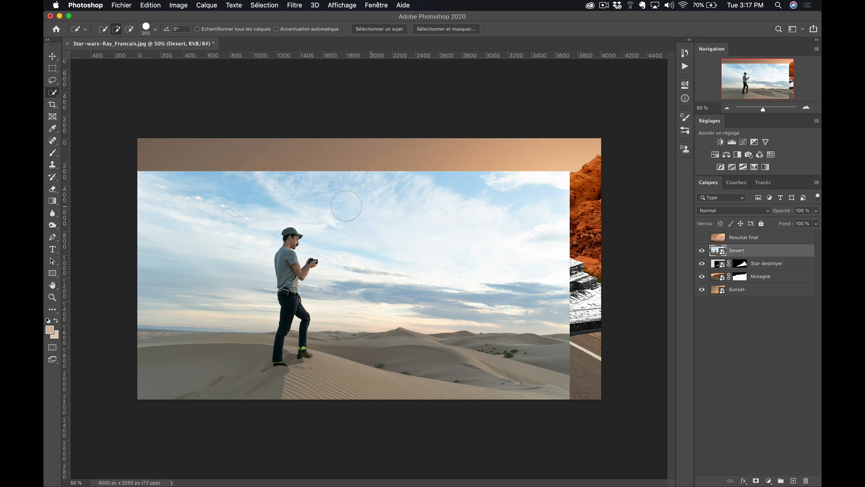
Select the man standing on the dune in the Desert layer with automatic subject selection
key(z)
click(273, 263)
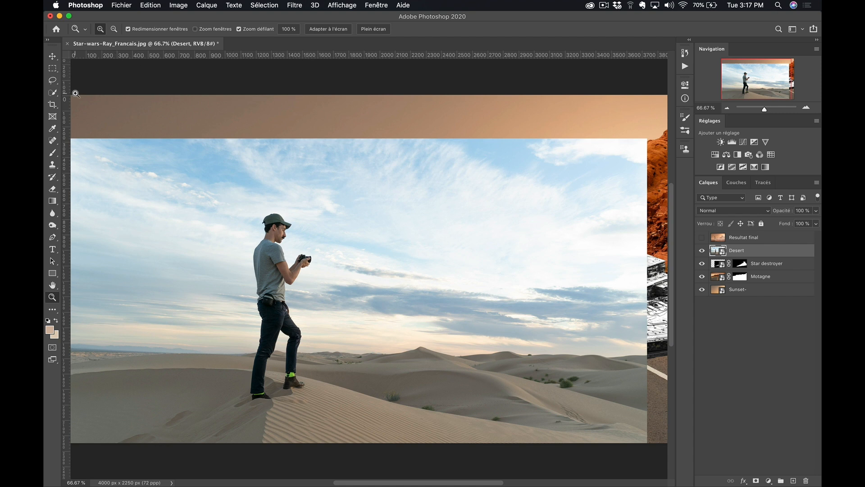
key(w)
click(378, 30)
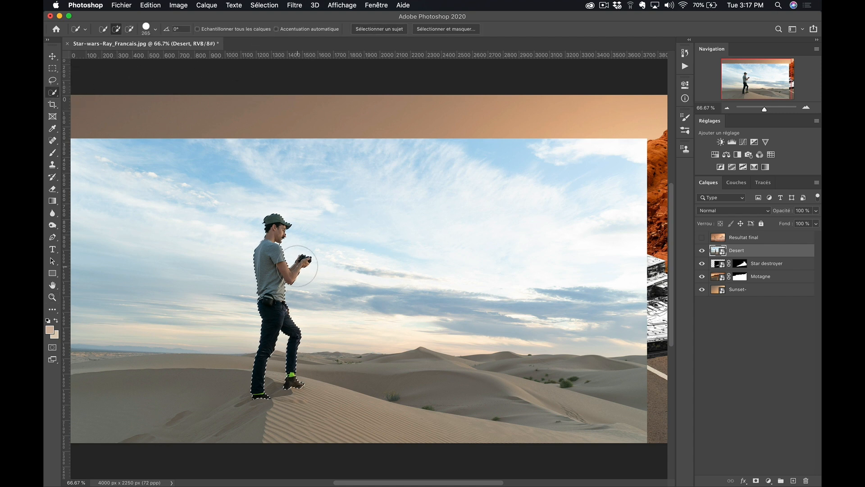
Rasterize the Desert layer while keeping the man selected
click(150, 6)
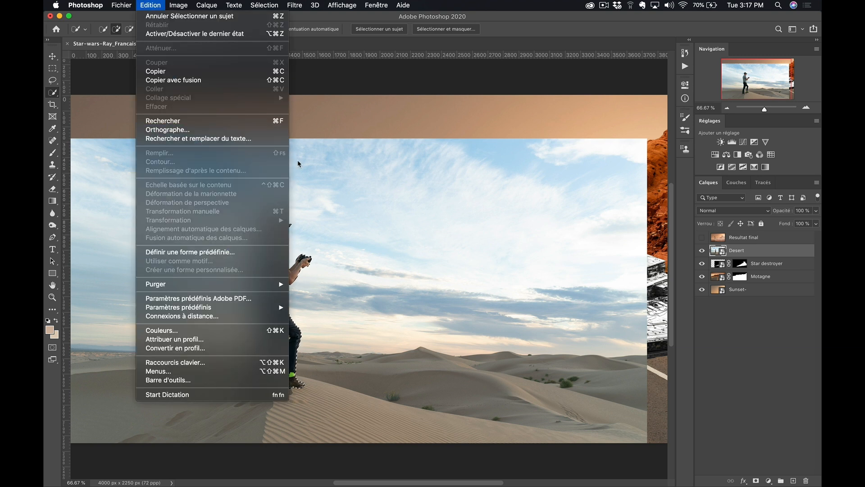
click(621, 251)
right_click(765, 253)
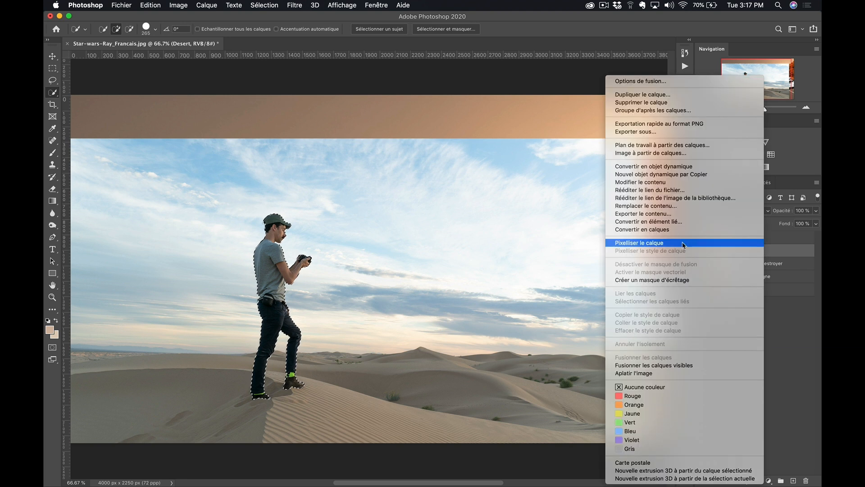
click(723, 243)
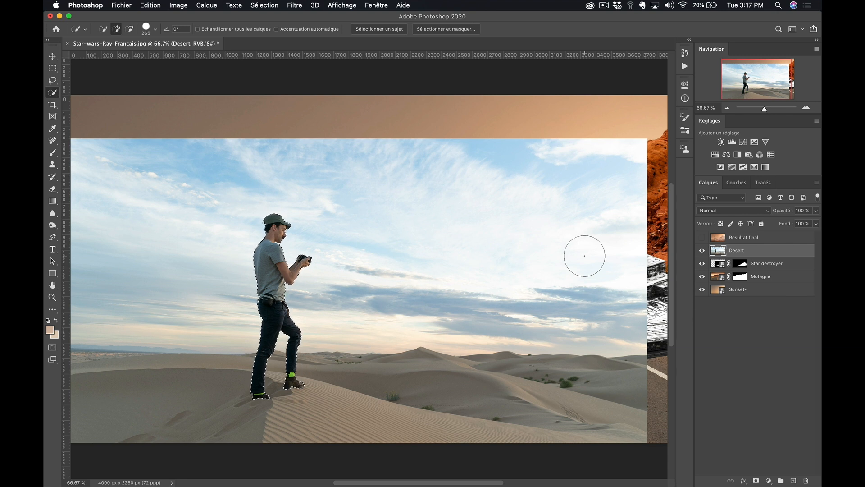
click(144, 8)
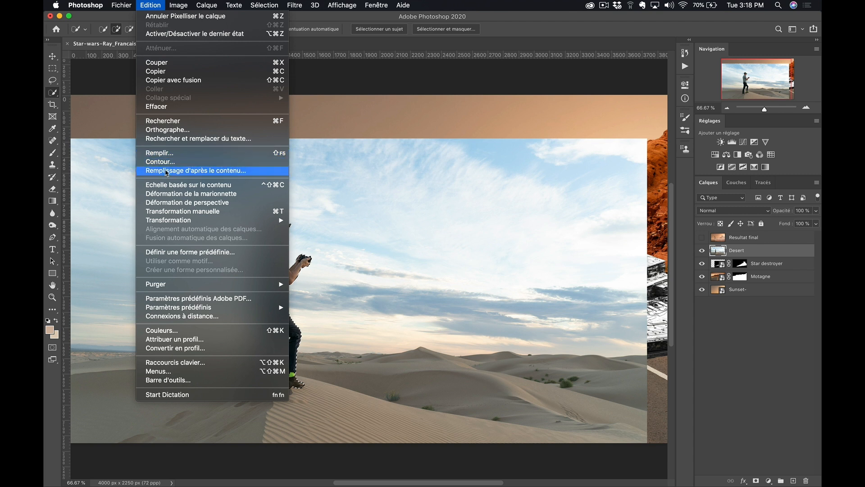
click(255, 171)
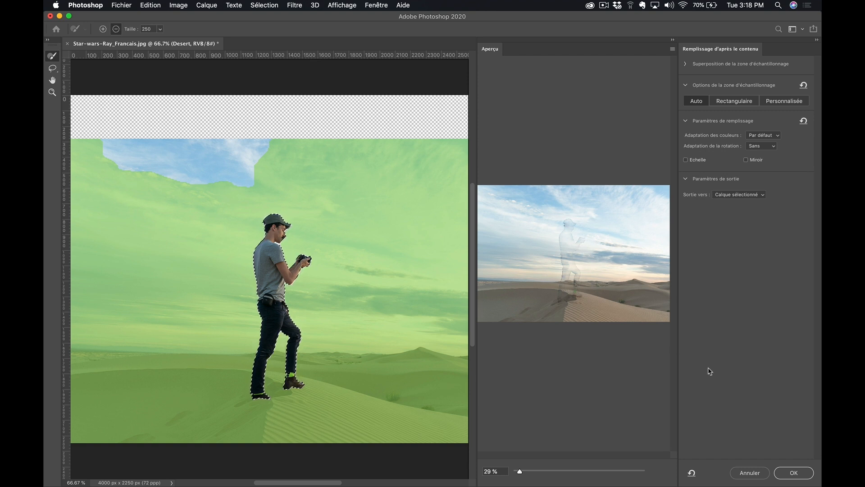
click(750, 473)
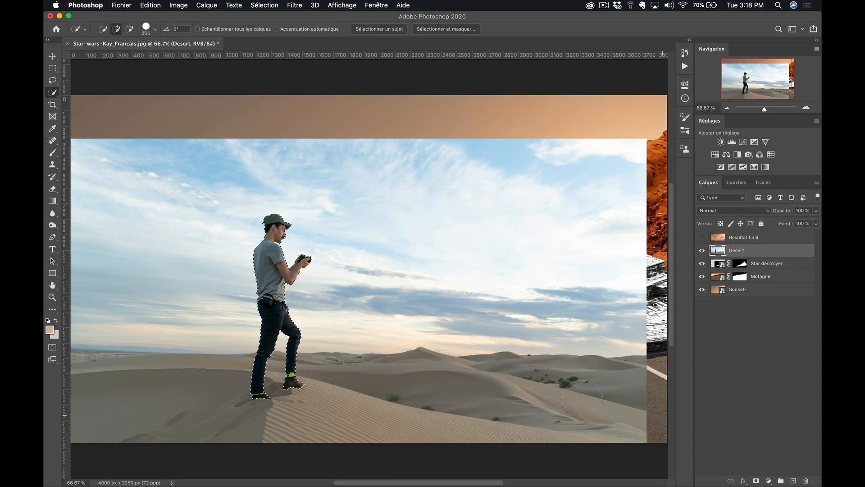
Expand the selection around the man by 10 pixels
click(256, 6)
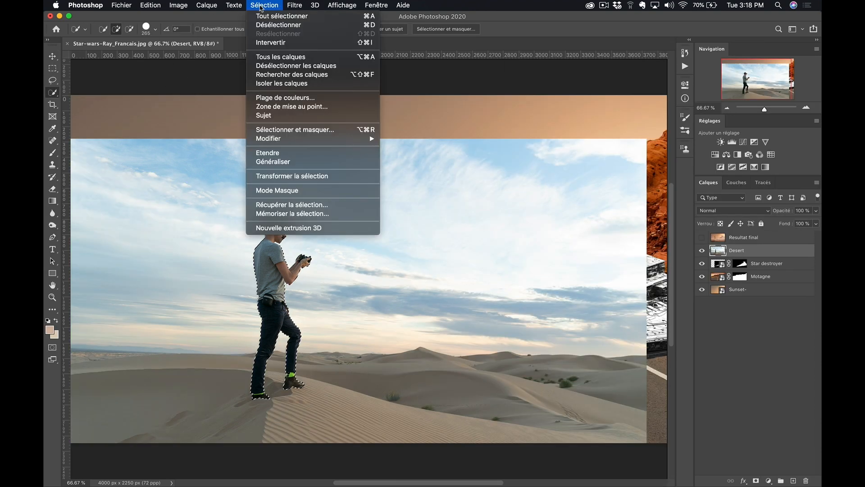
mouse_move(321, 142)
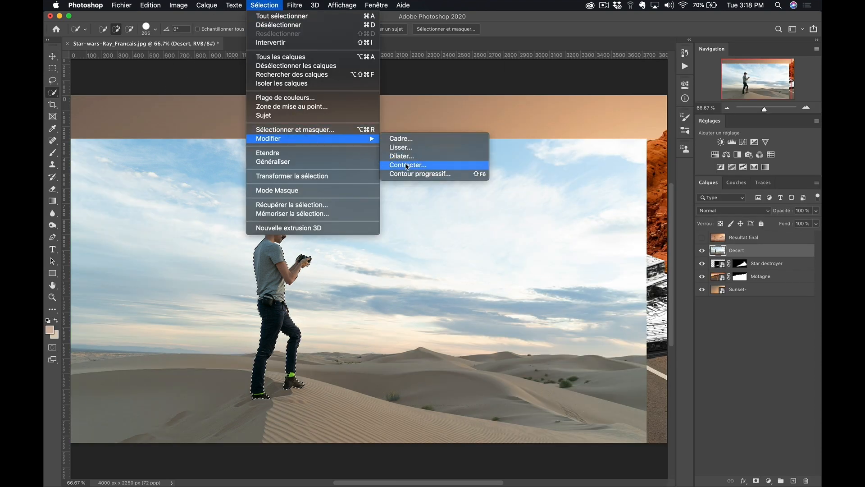
click(457, 158)
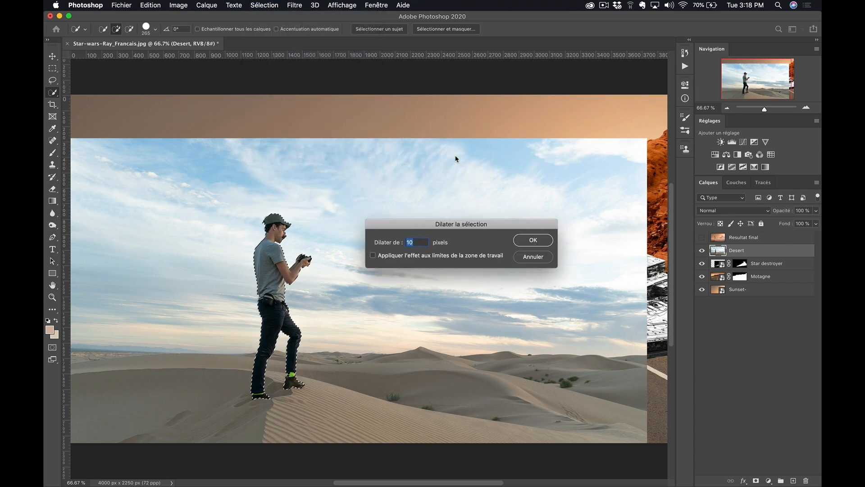
click(533, 241)
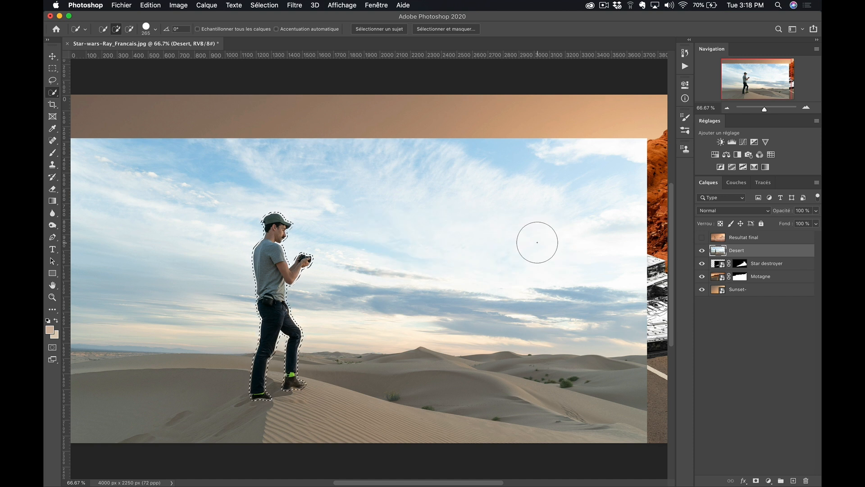
Remove the selected man with Content-Aware Fill, output to the current Desert layer, and clear the selection
click(151, 6)
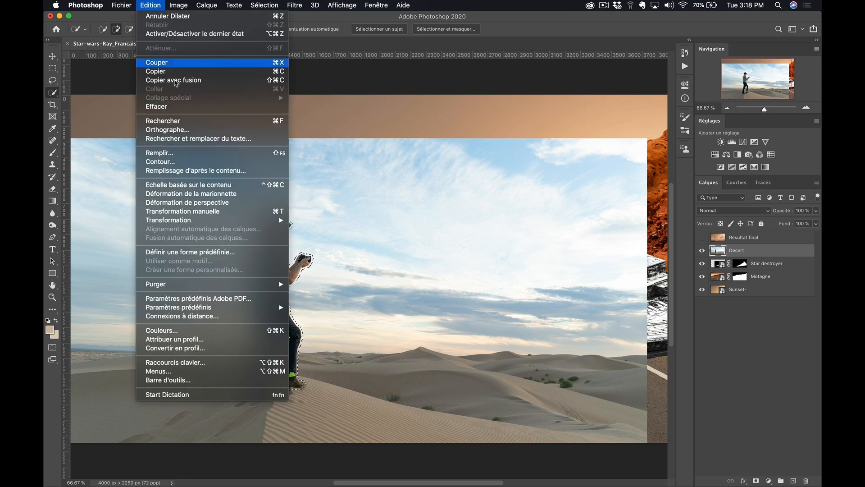
click(219, 171)
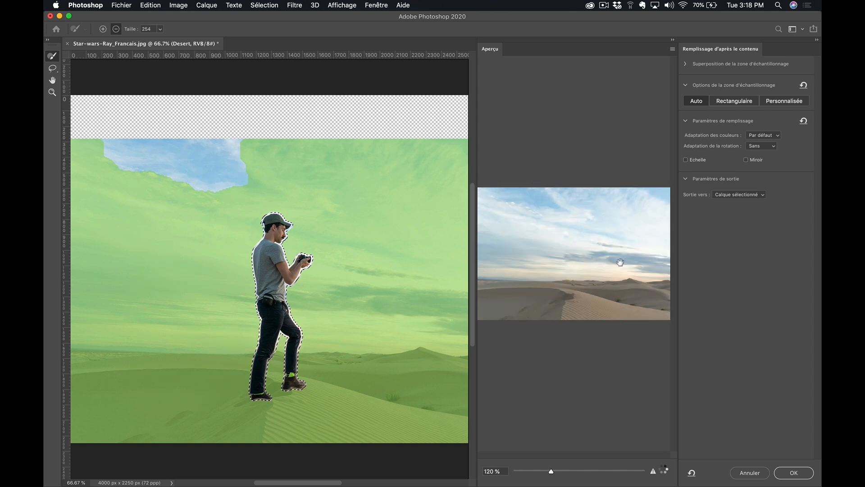
click(745, 197)
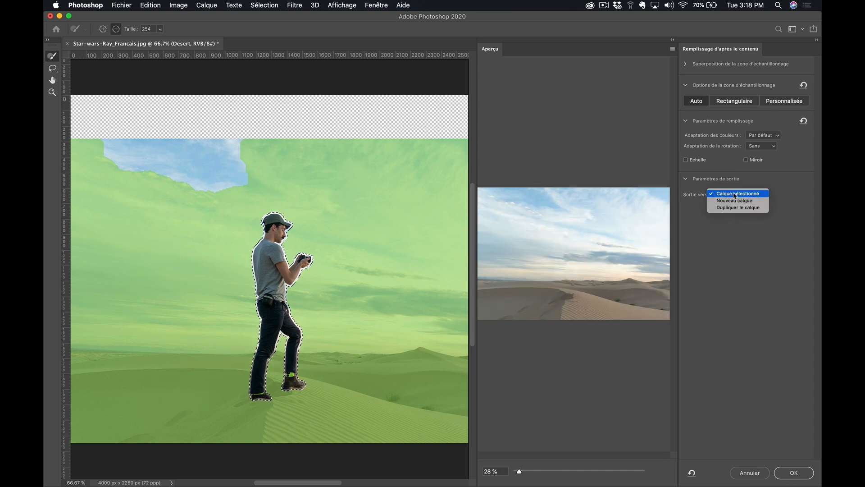
click(755, 197)
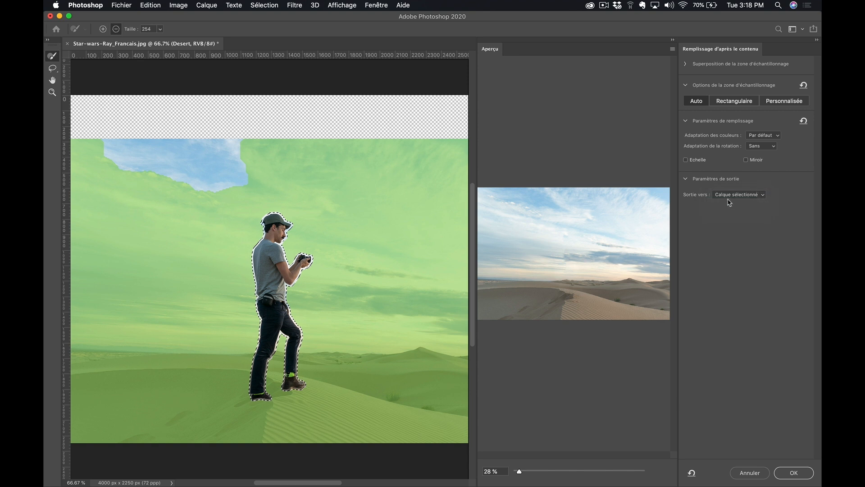
click(801, 474)
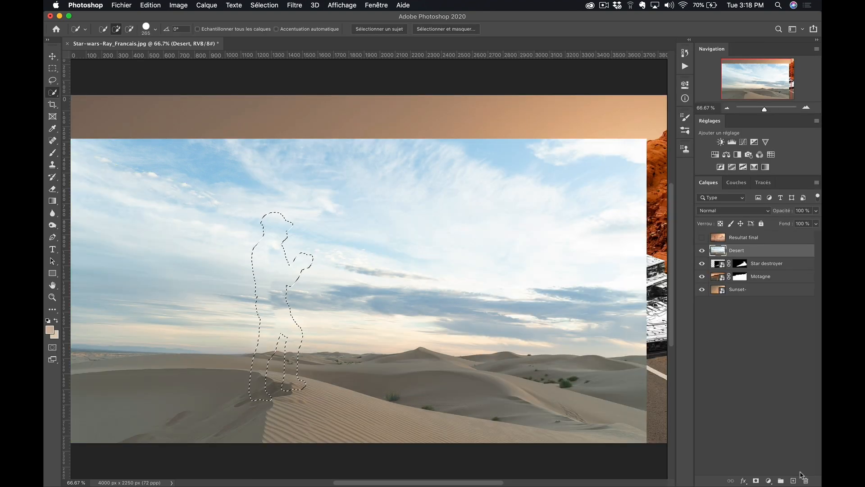
key(super+d)
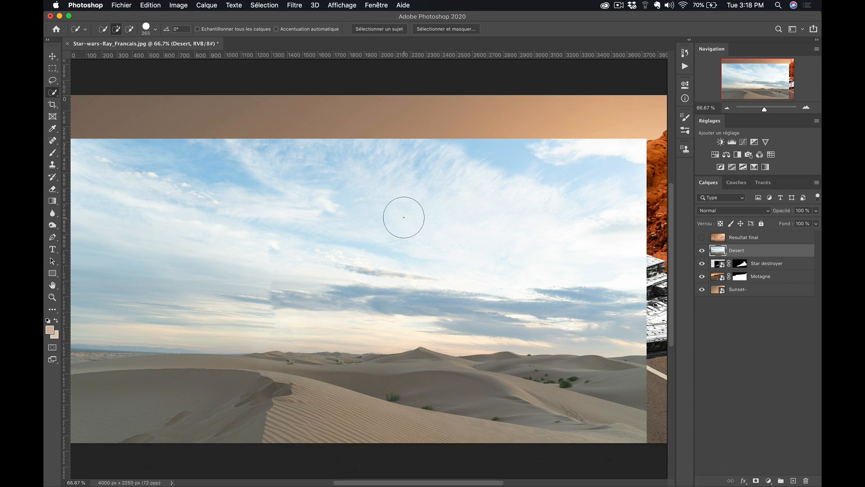
Select the cloudy sky of the Desert layer with Quick Selection and hide it with an inverted layer mask
mouse_move(133, 269)
mouse_down()
mouse_move(414, 270)
mouse_move(500, 257)
mouse_up()
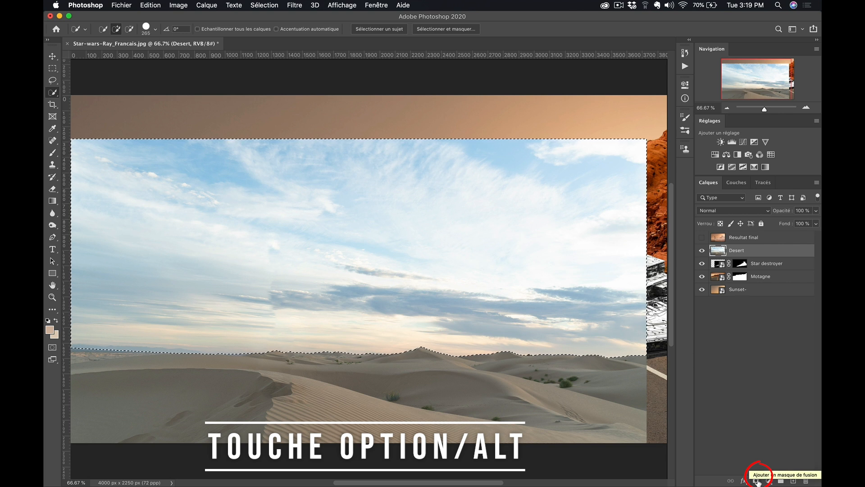
alt+click(757, 481)
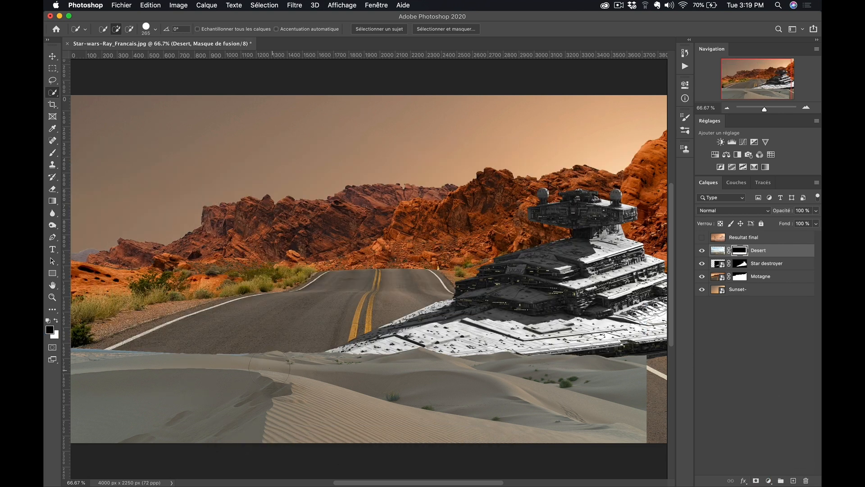
Set up the Brush tool with 85% hardness, a 39 px size and 100% opacity for refining the Desert mask
key(z)
click(202, 344)
click(201, 343)
click(202, 344)
drag(219, 369, 476, 311)
drag(352, 304, 231, 298)
drag(495, 330, 288, 332)
drag(599, 317, 654, 318)
drag(280, 320, 478, 317)
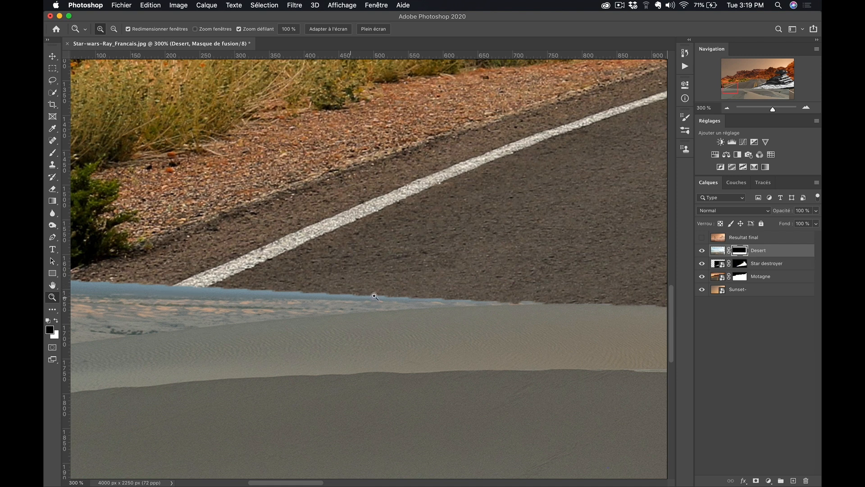
key(b)
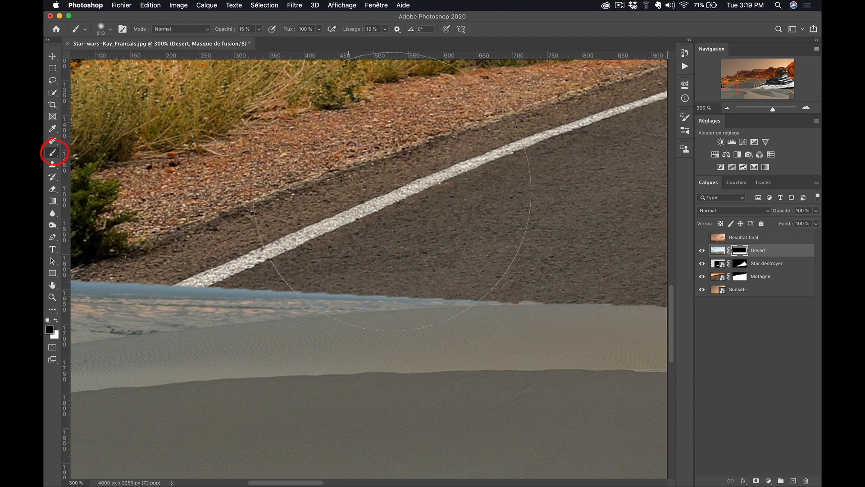
right_click(385, 186)
drag(435, 231, 493, 231)
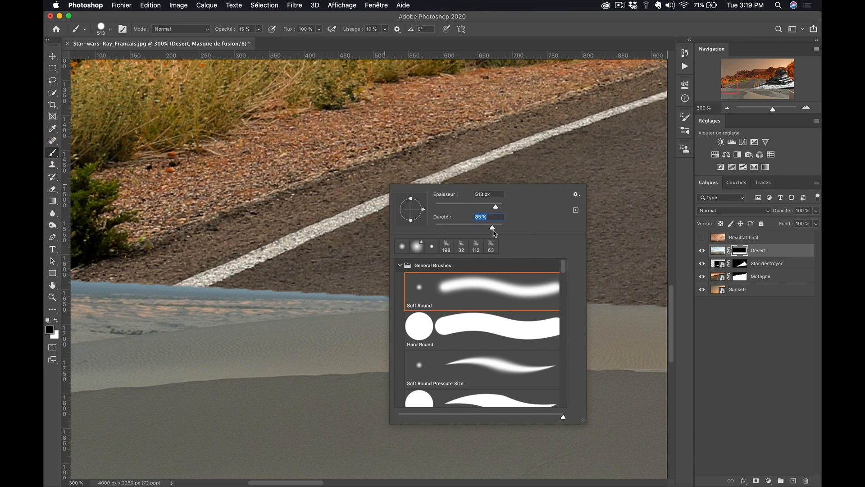
drag(496, 208, 448, 208)
drag(229, 31, 305, 36)
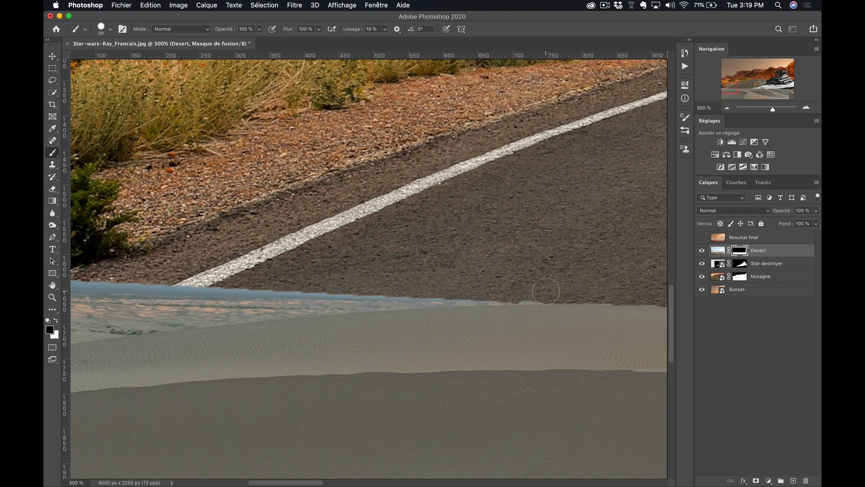
Paint black on the Desert mask over the blue sky strip along the far-left horizon, up to the canvas edge
drag(550, 290, 394, 285)
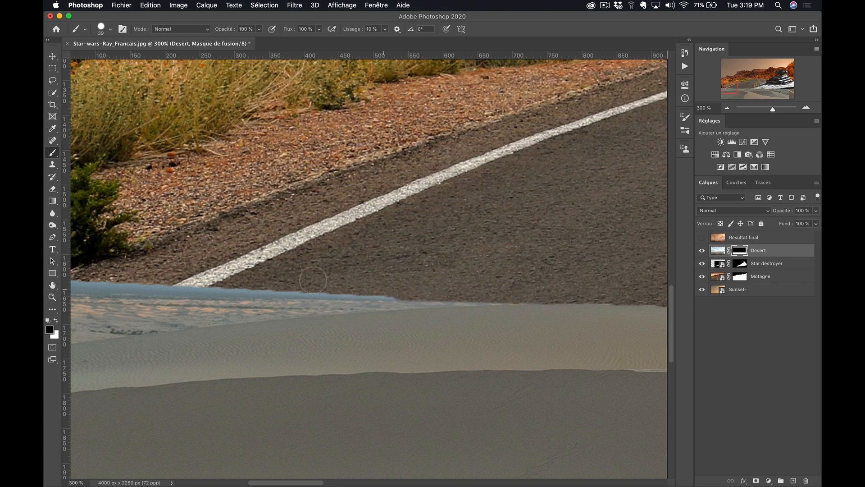
shift+click(241, 290)
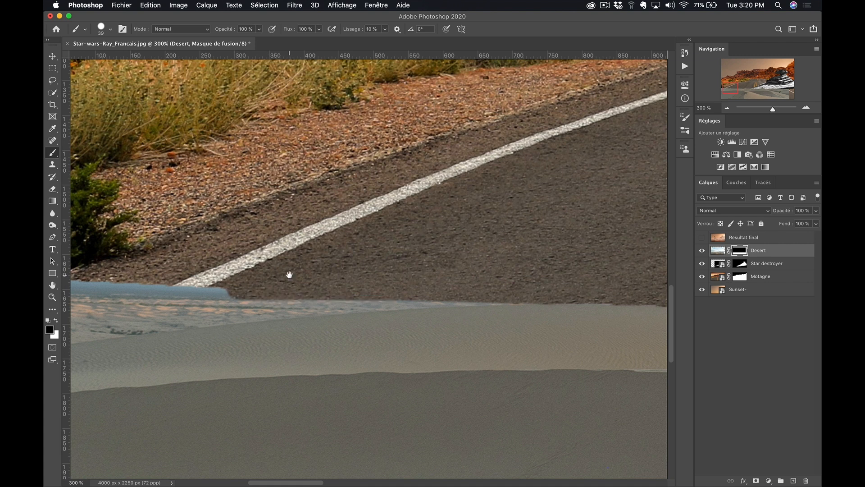
scroll(289, 276, left, 10)
shift+click(388, 280)
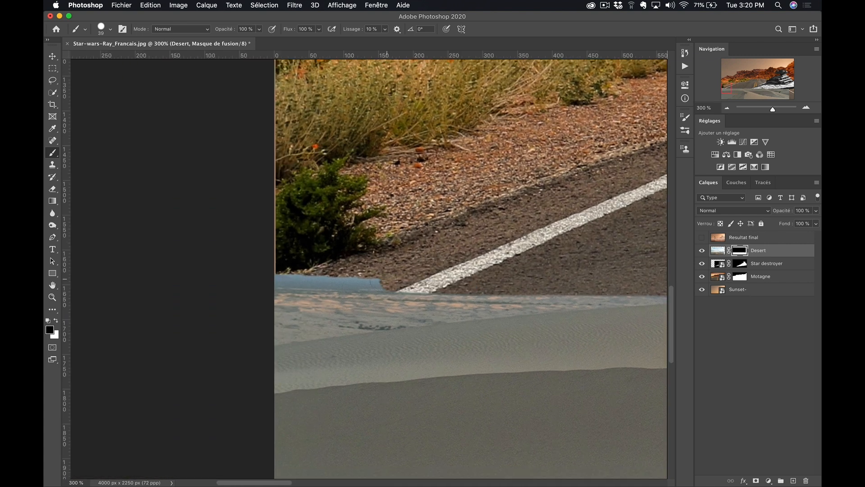
shift+click(315, 280)
drag(277, 277, 300, 282)
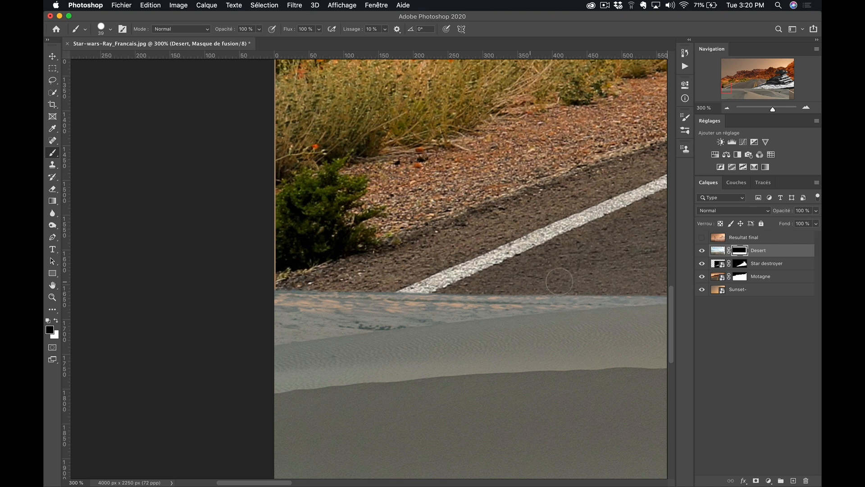
Paint out the leftover sky fringe on the Desert mask along the horizon towards the central dunes
scroll(556, 280, right, 20)
click(345, 265)
mouse_move(444, 266)
mouse_down()
mouse_move(466, 255)
mouse_move(615, 245)
mouse_up()
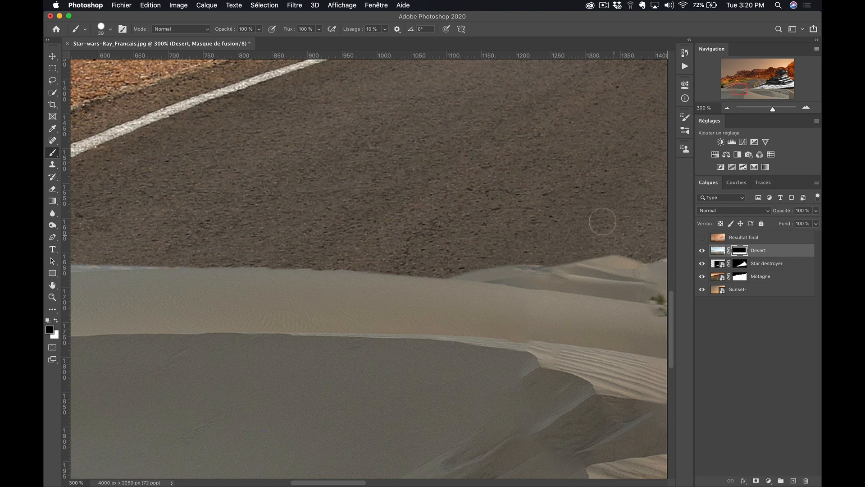
Smooth the jagged dune edge below the star destroyer by painting black on the Desert mask up to the photo's right end
scroll(415, 203, right, 10)
scroll(305, 215, right, 15)
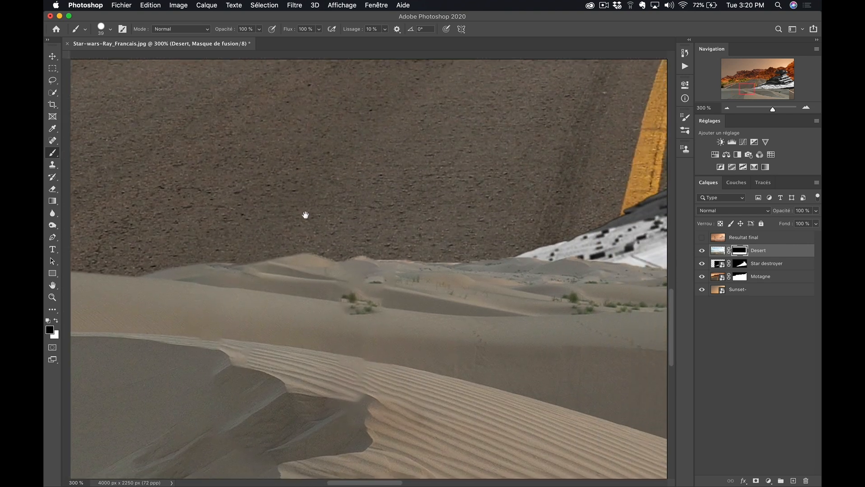
scroll(282, 220, right, 15)
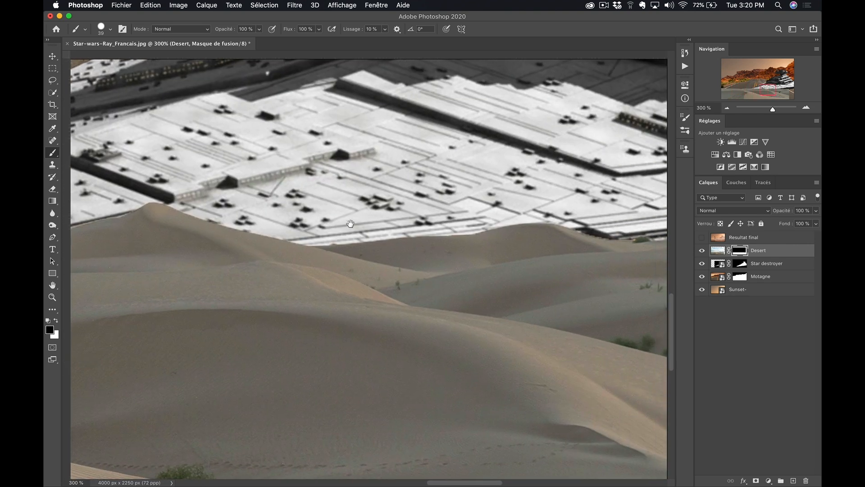
scroll(393, 223, right, 3)
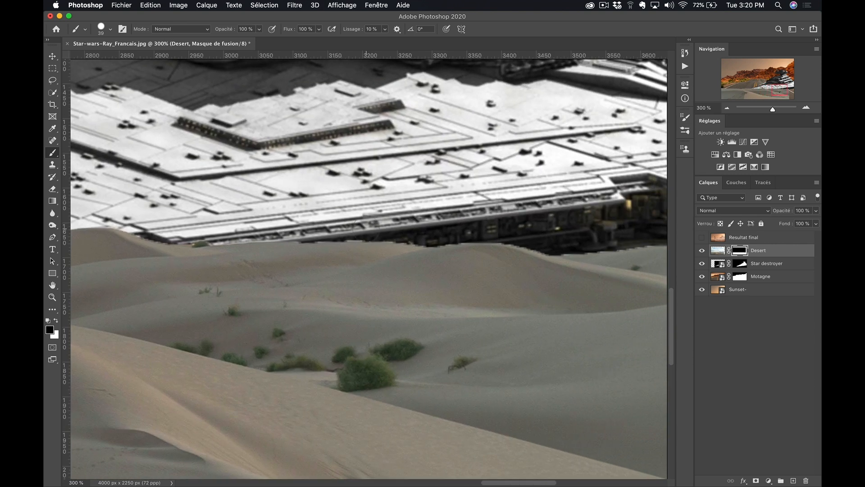
scroll(396, 221, right, 10)
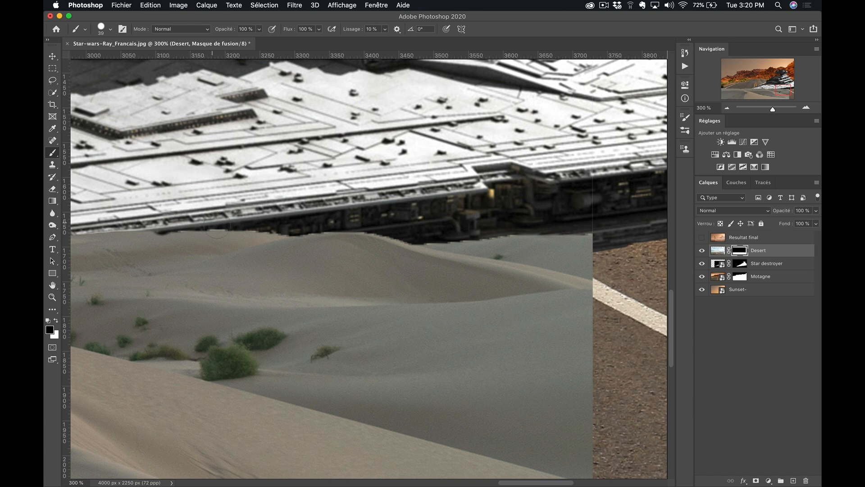
mouse_move(220, 229)
mouse_down()
mouse_move(342, 222)
mouse_move(430, 235)
mouse_move(518, 223)
mouse_move(512, 219)
mouse_move(596, 223)
mouse_move(595, 209)
mouse_move(613, 221)
mouse_move(628, 303)
mouse_up()
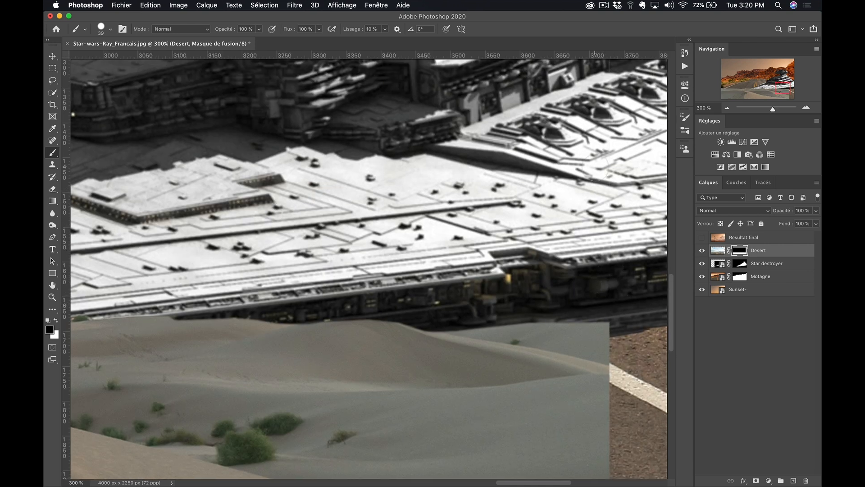
View the Desert layer mask on its own to examine its right edge, and return to the normal image view
scroll(595, 167, up, 5)
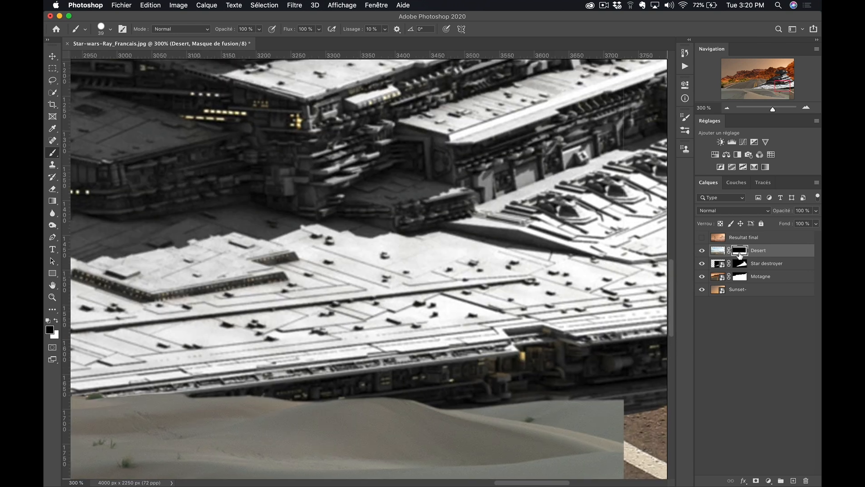
alt+click(739, 252)
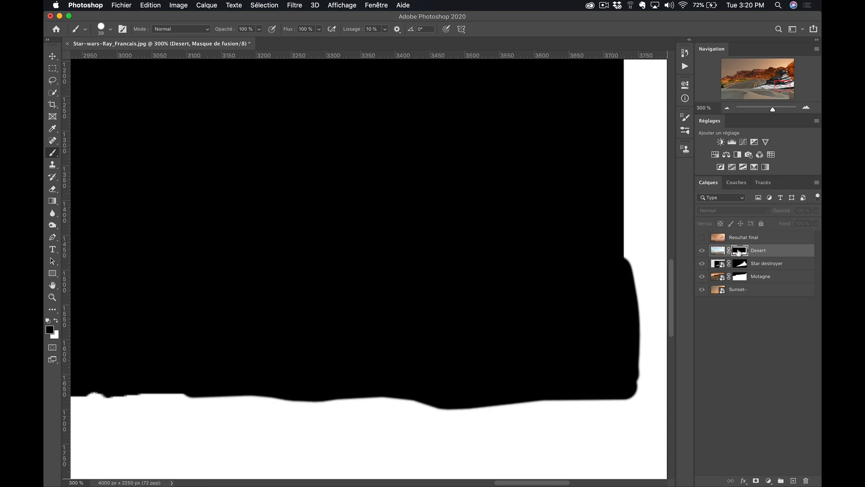
scroll(588, 207, up, 10)
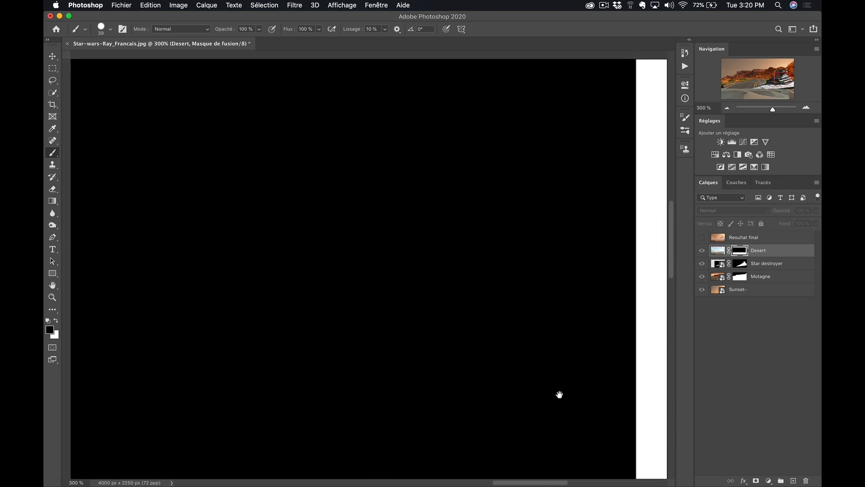
alt+click(740, 251)
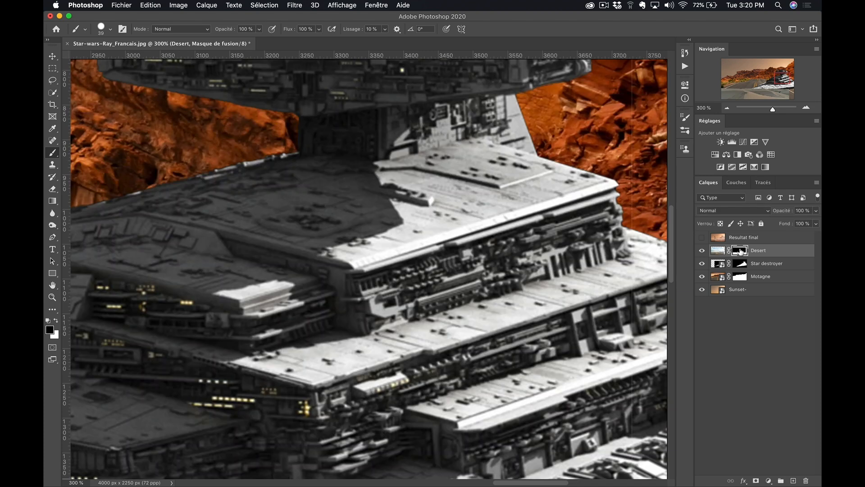
Paint black on the Desert mask over the thin vertical line along the photo's right edge, across the mountains and star destroyer
key(z)
alt+click(515, 229)
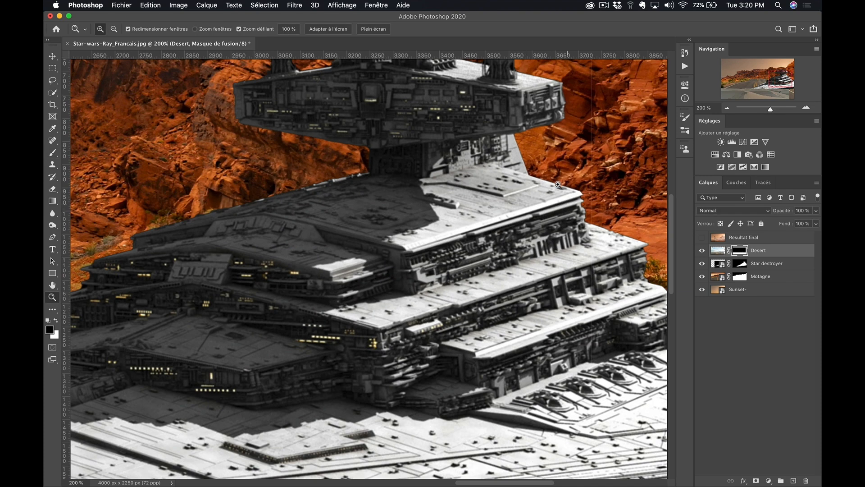
click(560, 182)
mouse_move(586, 193)
mouse_down()
mouse_move(510, 257)
mouse_move(492, 312)
mouse_up()
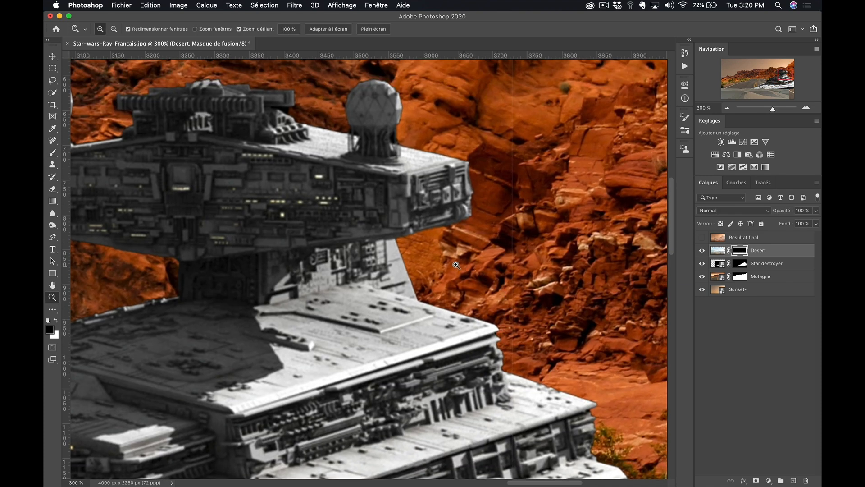
alt+click(443, 266)
alt+click(444, 266)
key(super+r)
click(407, 257)
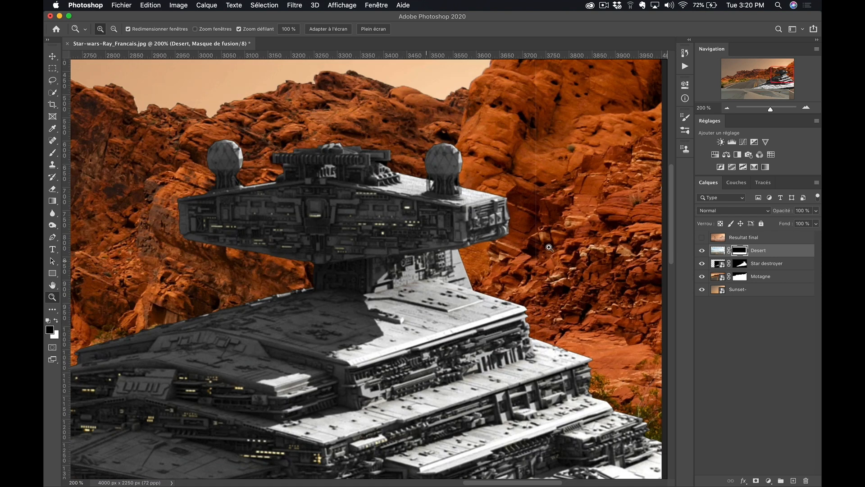
key(b)
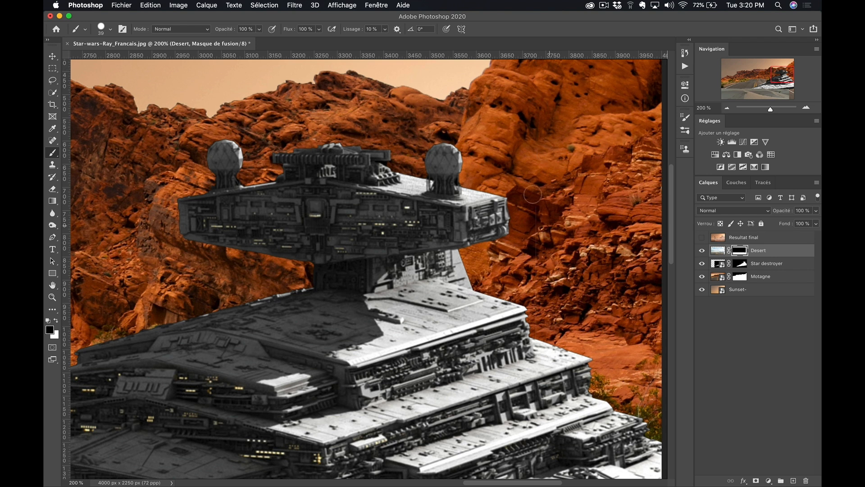
scroll(529, 302, down, 5)
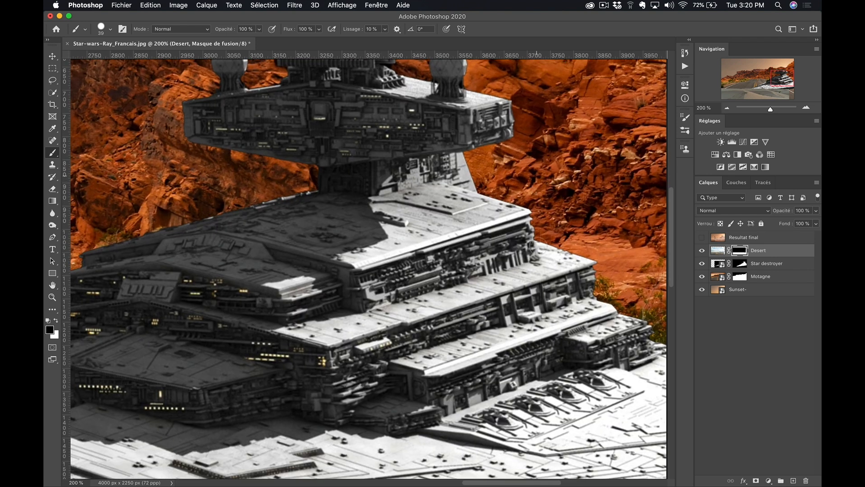
scroll(563, 334, down, 4)
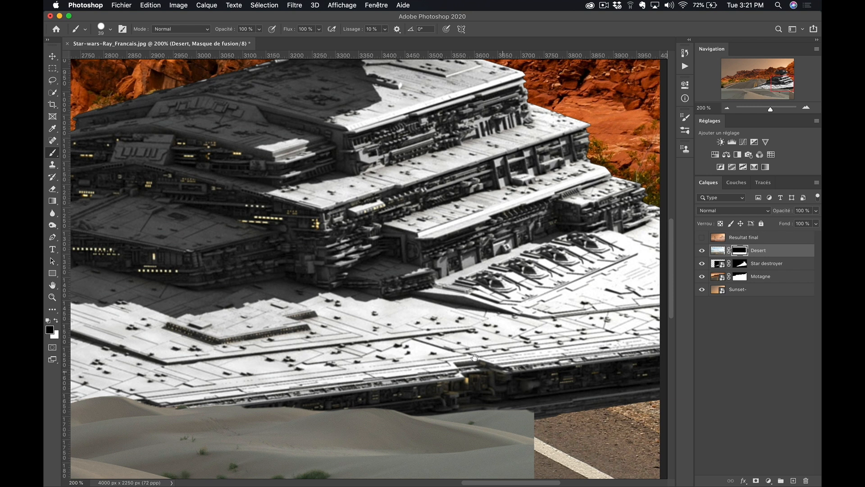
drag(465, 356, 636, 344)
Mask out the distant hazy strip above the left dune so that its smooth crest forms the Desert layer's edge
scroll(636, 344, left, 15)
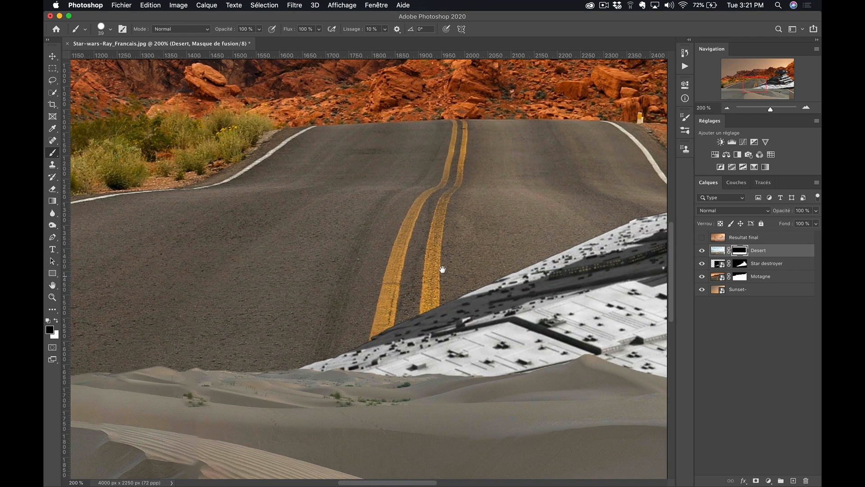
scroll(398, 240, left, 10)
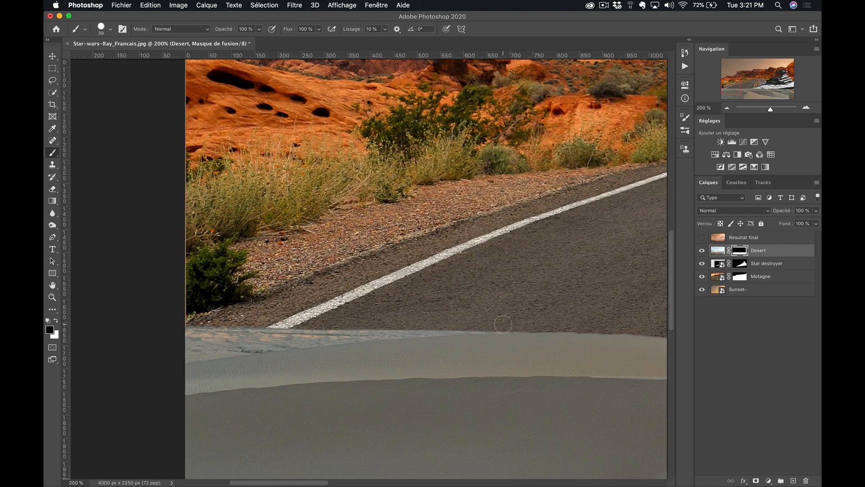
mouse_move(424, 328)
mouse_down()
mouse_move(189, 354)
mouse_move(287, 330)
mouse_up()
key(z)
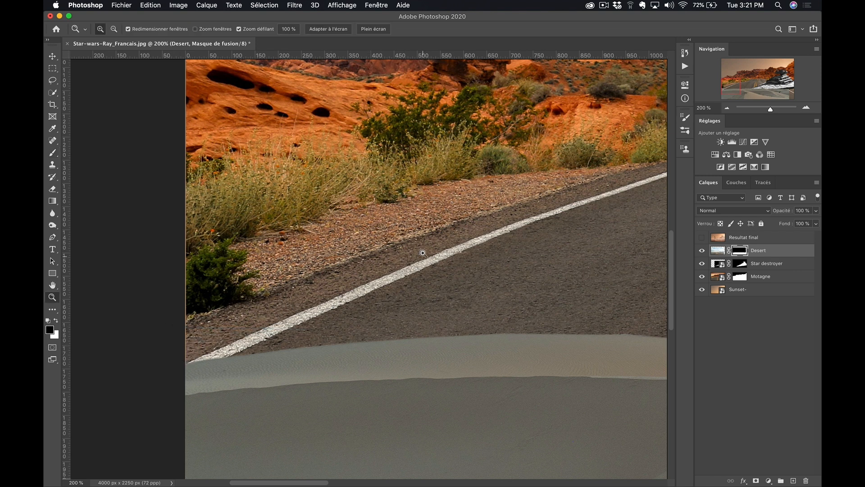
Switch to Adobe Bridge and place Foreground 1.dng into the composite, accepting its existing Camera Raw settings
alt+click(423, 250)
alt+click(433, 243)
click(532, 259)
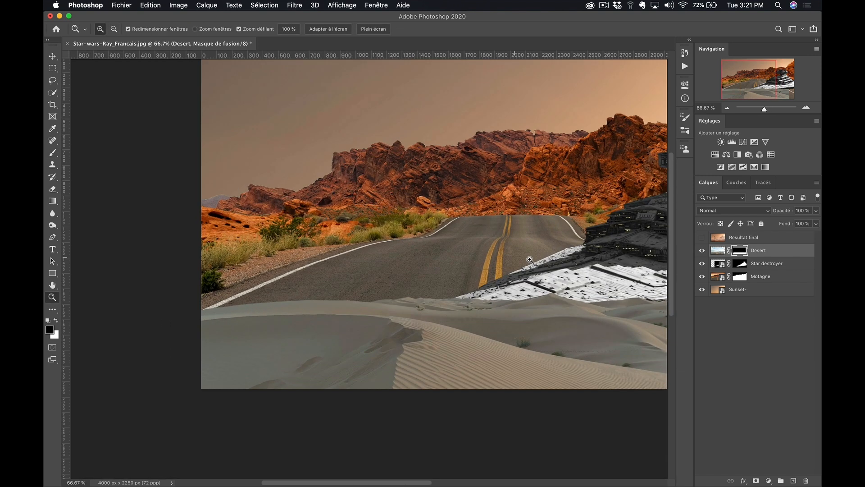
scroll(546, 256, right, 10)
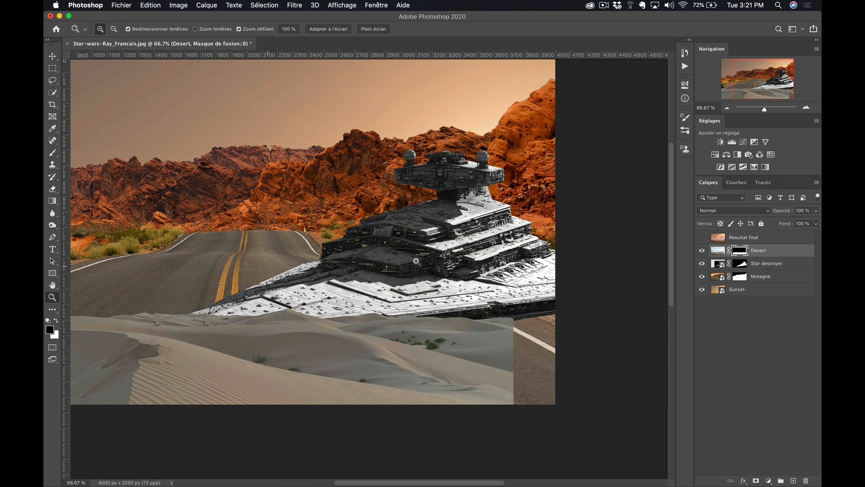
scroll(321, 245, left, 8)
key(super+Tab)
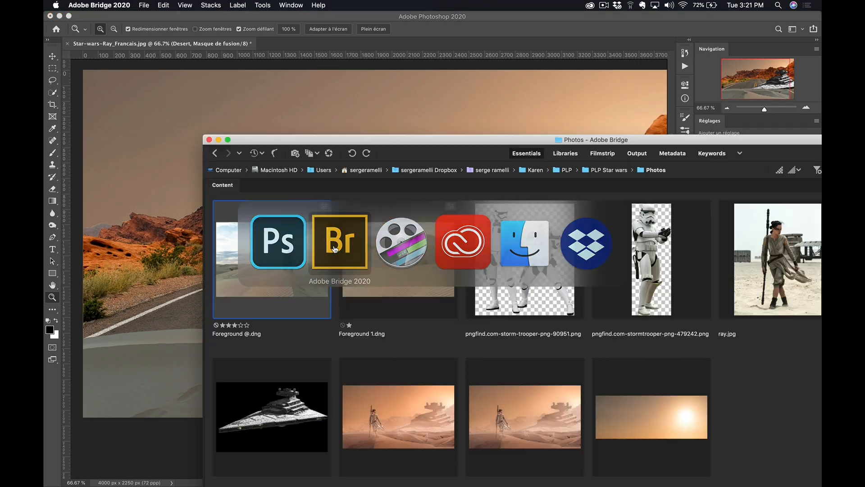
click(414, 285)
drag(409, 277, 131, 303)
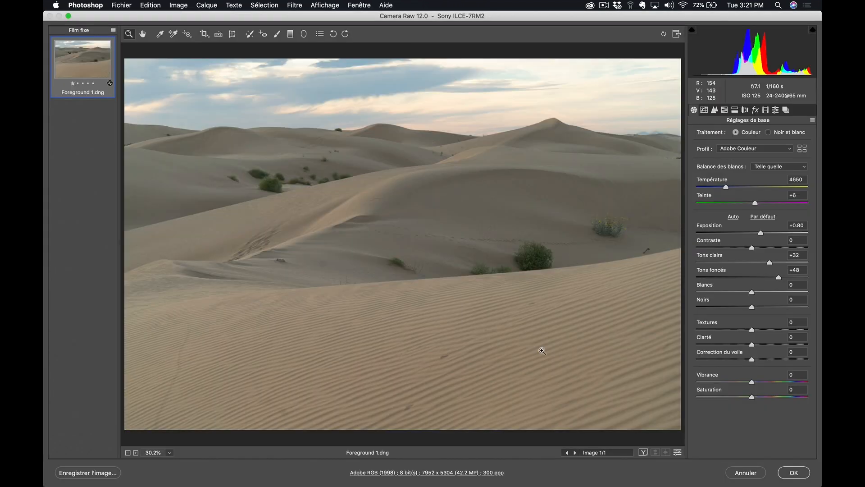
click(793, 473)
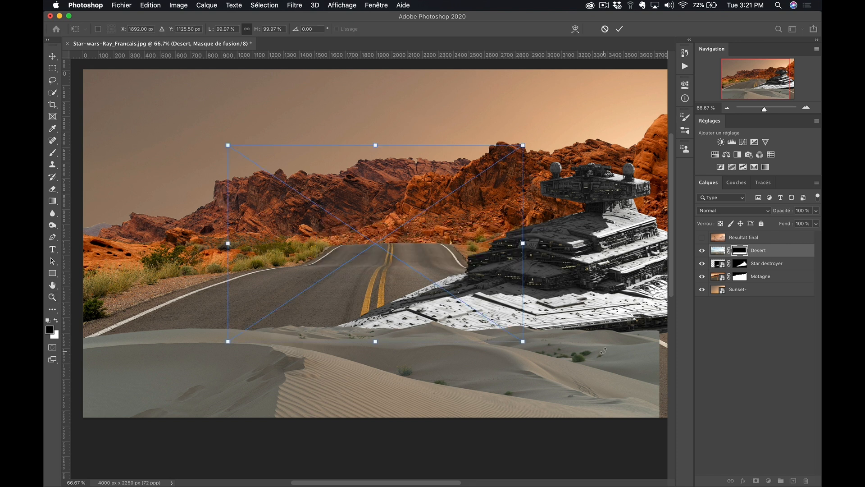
Move the placed Foreground 1 photo over the uncovered road at the composite's lower-right corner and commit the placement
drag(411, 292, 660, 398)
drag(594, 374, 634, 373)
key(Return)
key(z)
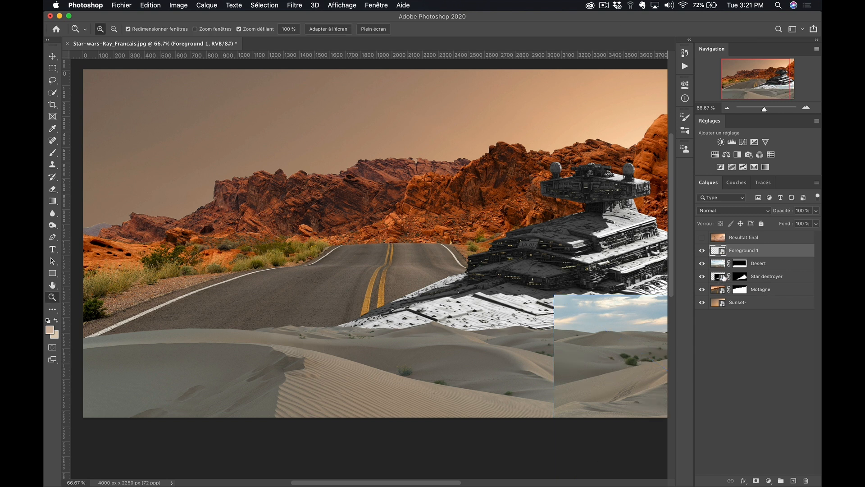
Add a layer mask to Foreground 1 and blend its left edge into the Desert dunes with a soft 384 px black brush
click(757, 481)
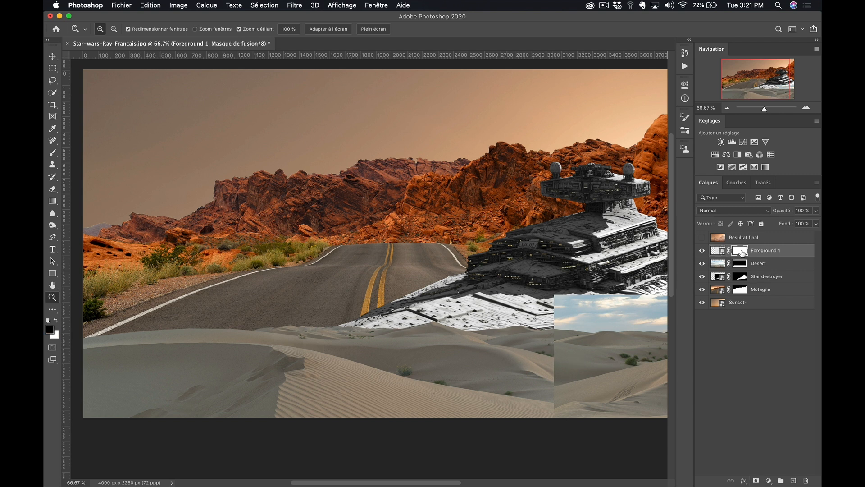
key(b)
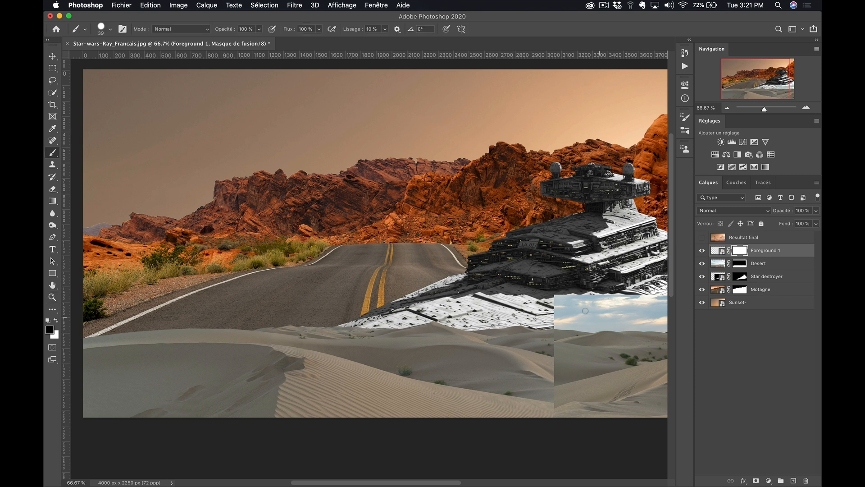
right_click(468, 256)
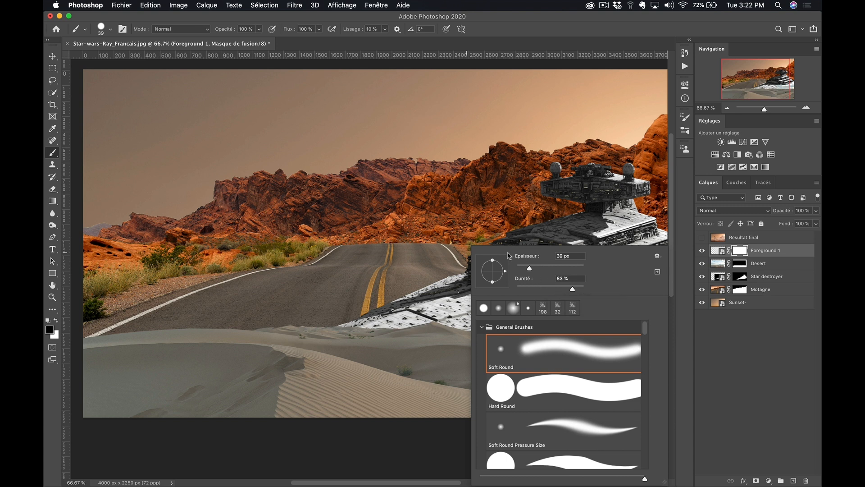
drag(573, 289, 516, 289)
drag(395, 308, 452, 312)
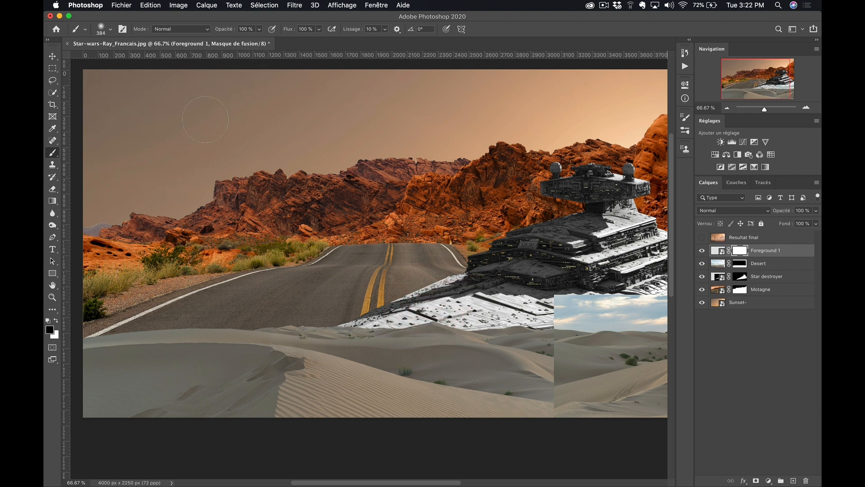
mouse_move(553, 368)
mouse_down()
mouse_move(567, 358)
mouse_move(556, 388)
mouse_move(592, 414)
mouse_up()
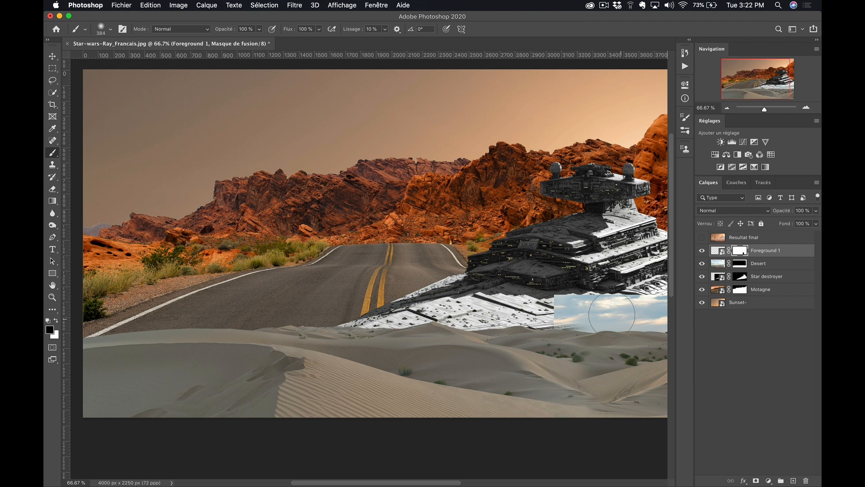
Select the blue sky strip of Foreground 1 with Quick Selection and fill it with black (Noir) on the layer mask
scroll(578, 390, right, 5)
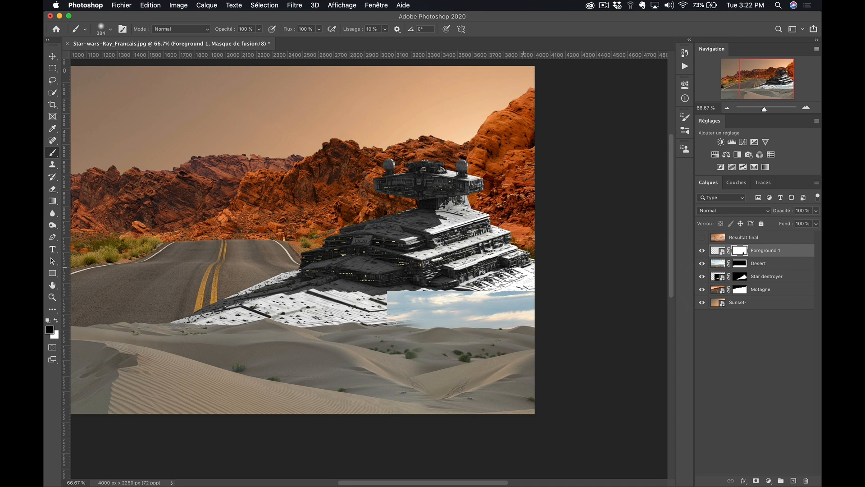
click(54, 92)
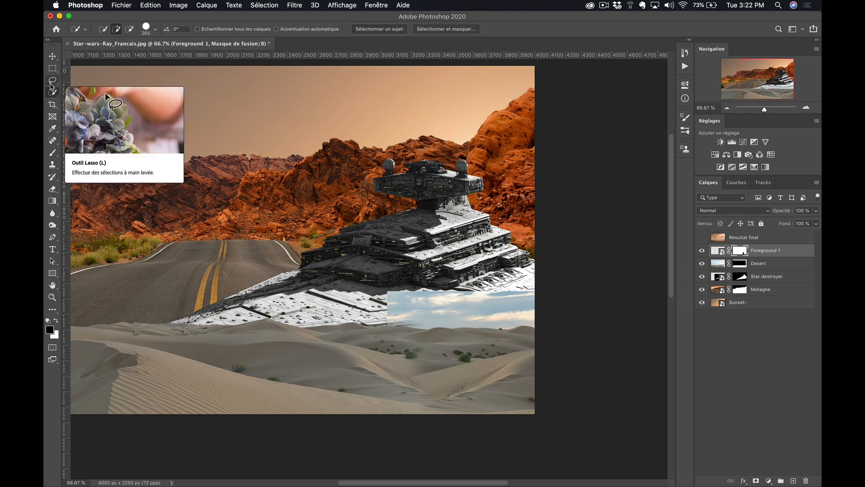
drag(394, 306, 534, 288)
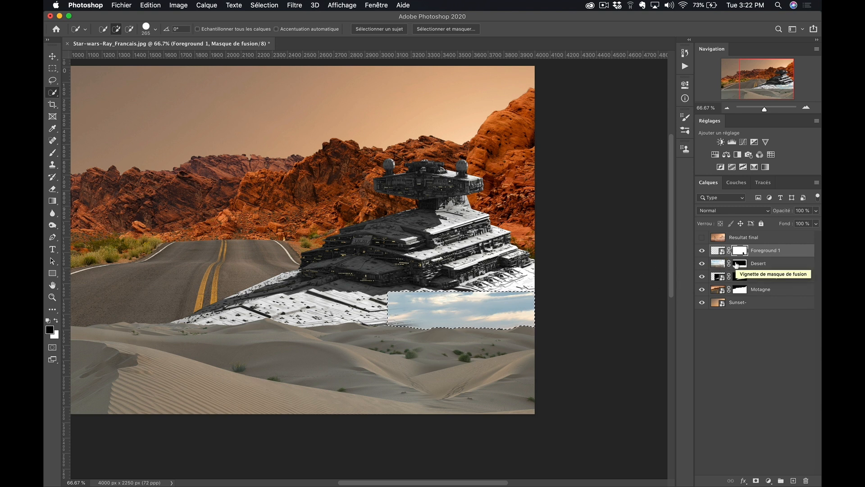
click(152, 5)
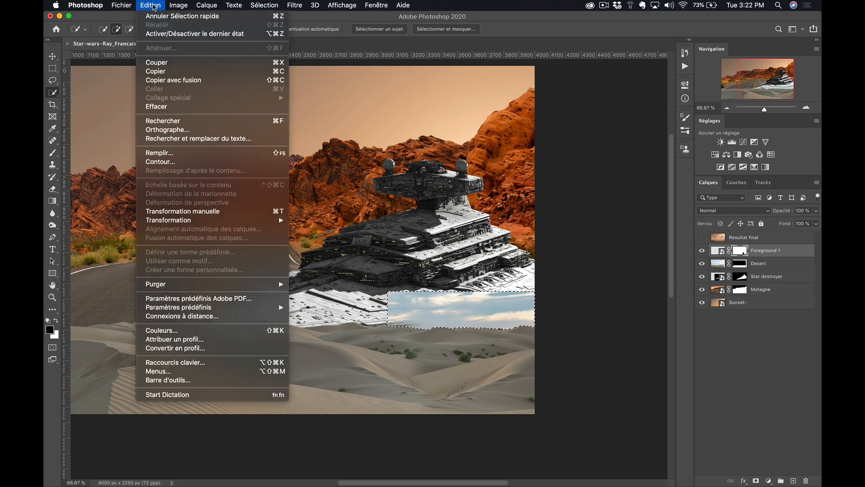
click(159, 153)
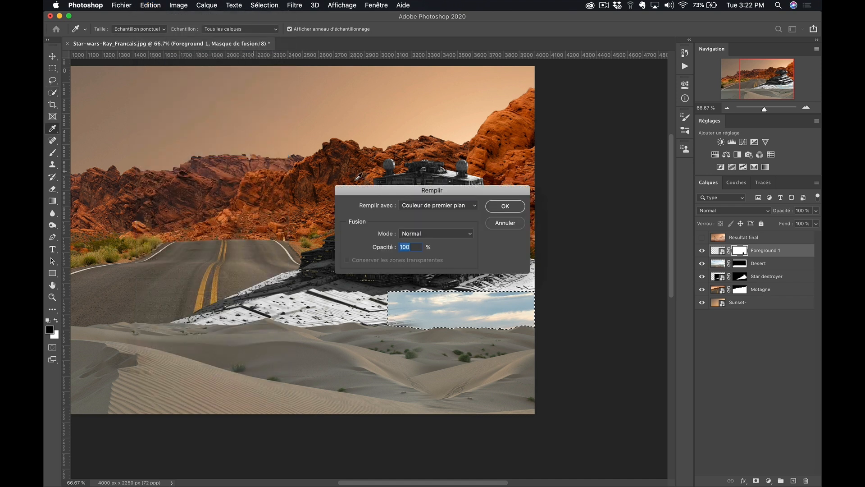
click(474, 205)
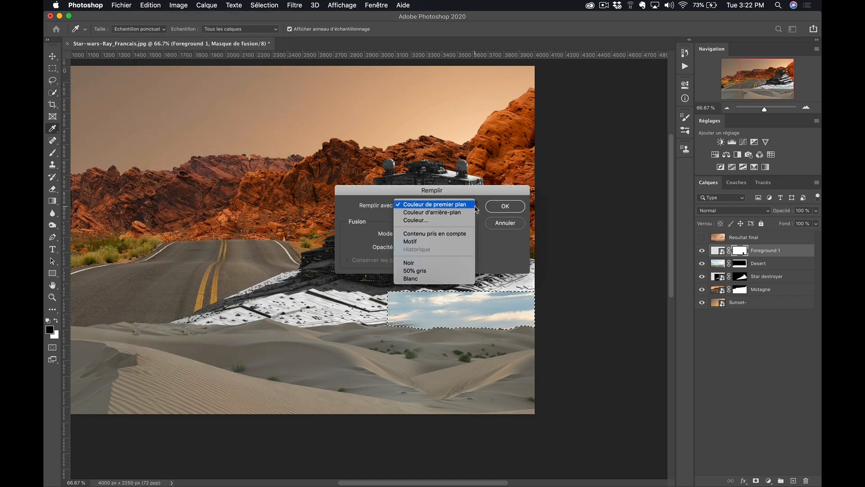
click(448, 261)
key(Return)
key(w)
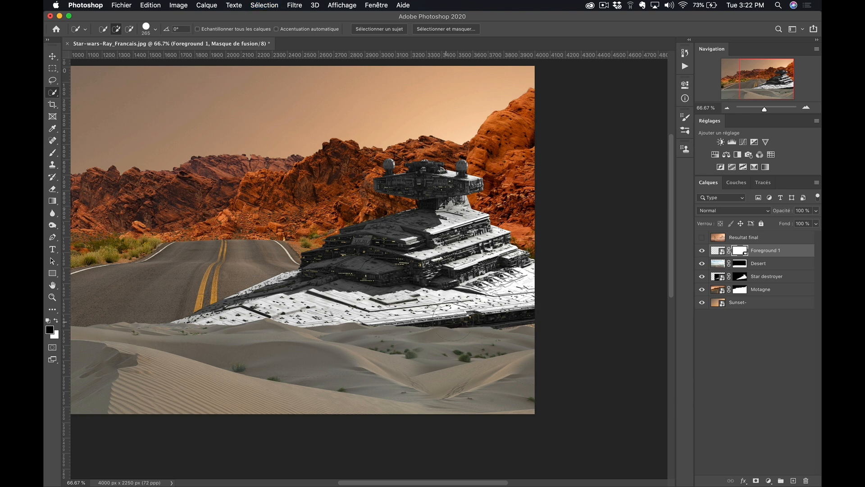
Examine the masked dune edges up close along the star destroyer and road, and check the whole composite
key(z)
click(443, 314)
click(441, 313)
drag(398, 342, 559, 245)
drag(463, 304, 437, 193)
drag(384, 226, 546, 271)
drag(316, 262, 557, 250)
mouse_move(359, 257)
mouse_down()
mouse_move(481, 259)
mouse_move(355, 254)
mouse_up()
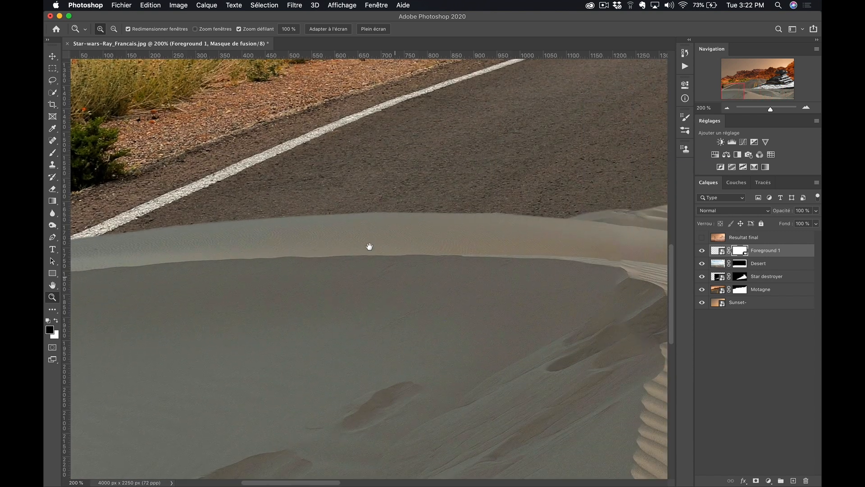
alt+click(429, 226)
alt+click(529, 185)
alt+click(465, 196)
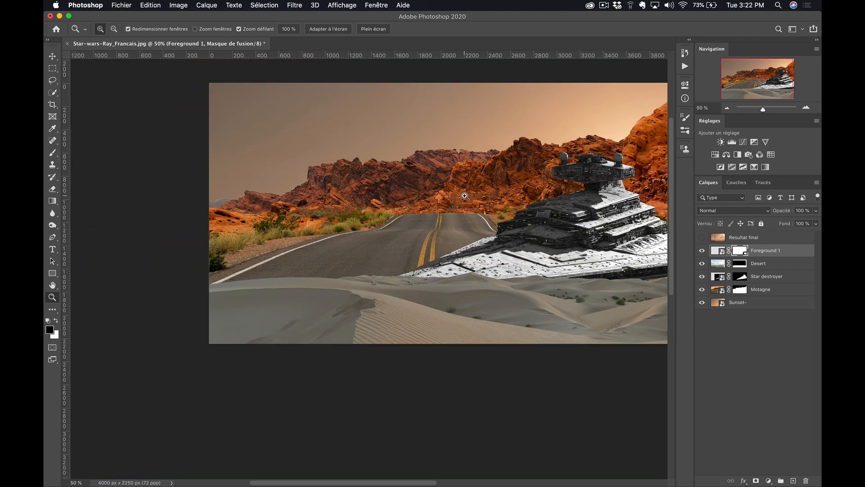
click(465, 196)
click(488, 215)
alt+click(463, 223)
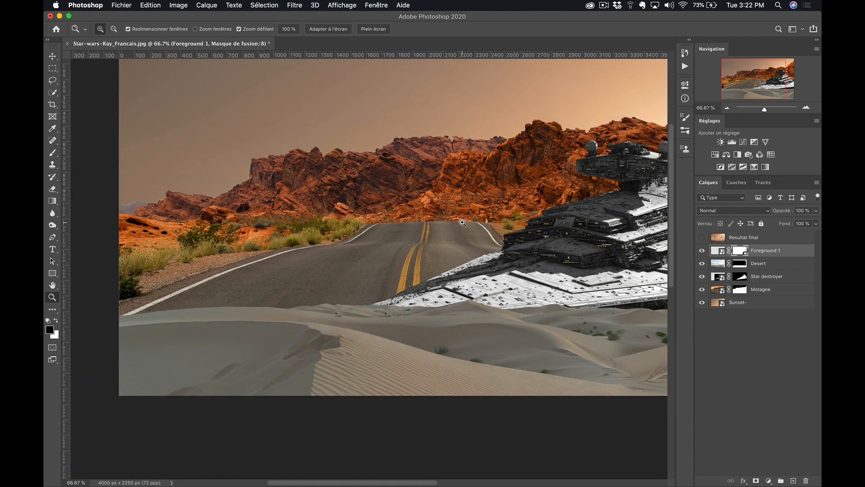
alt+click(463, 223)
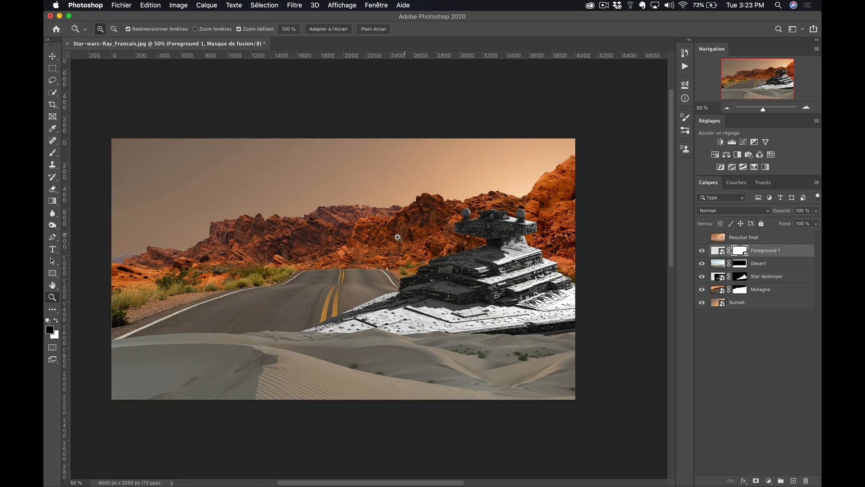
click(361, 249)
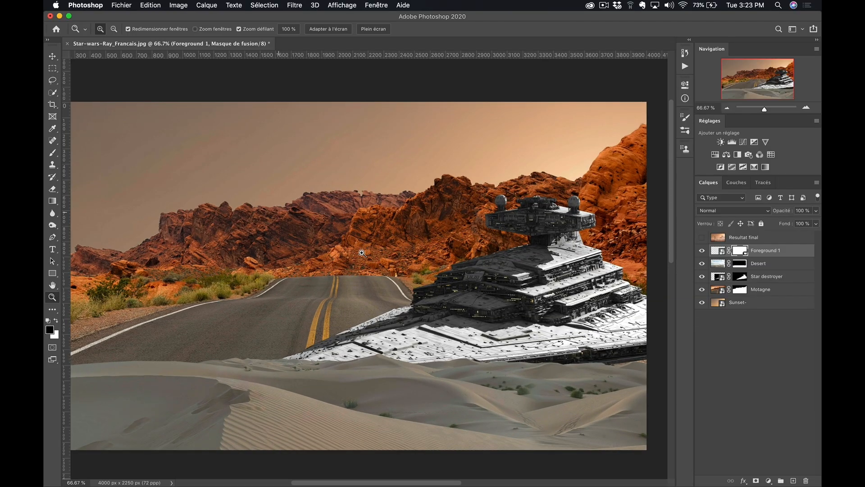
alt+click(351, 260)
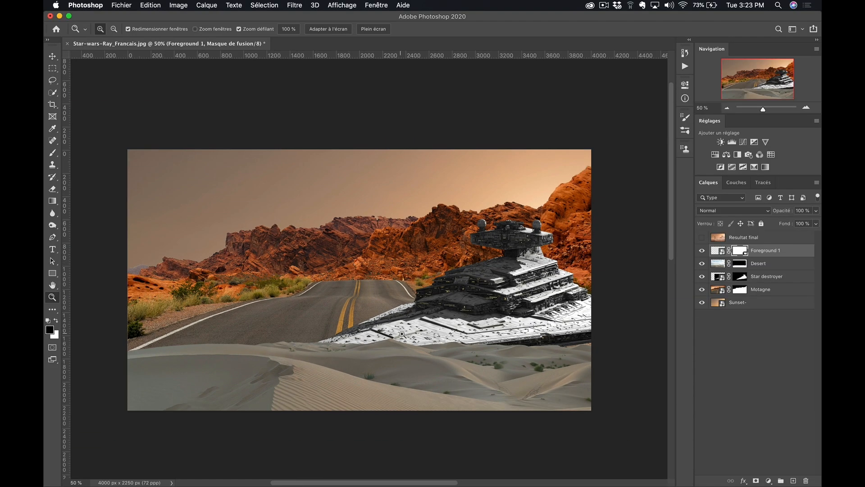
Place pngfind.com-storm-trooper-png-90951.png from Adobe Bridge, scaled to 36.95% on the dunes just below the star destroyer
key(super+Tab)
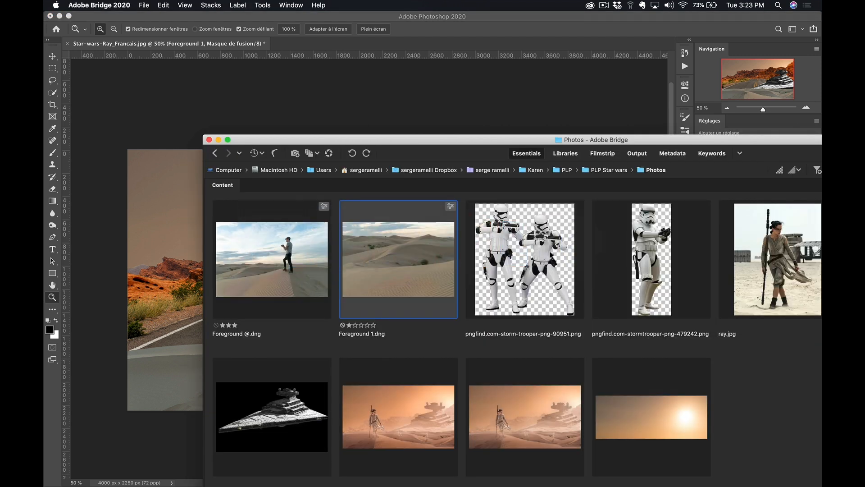
click(525, 260)
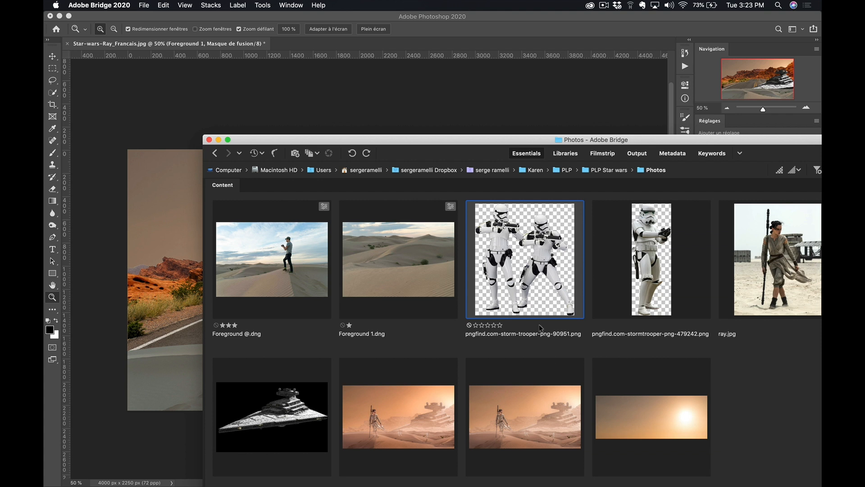
drag(541, 267, 196, 280)
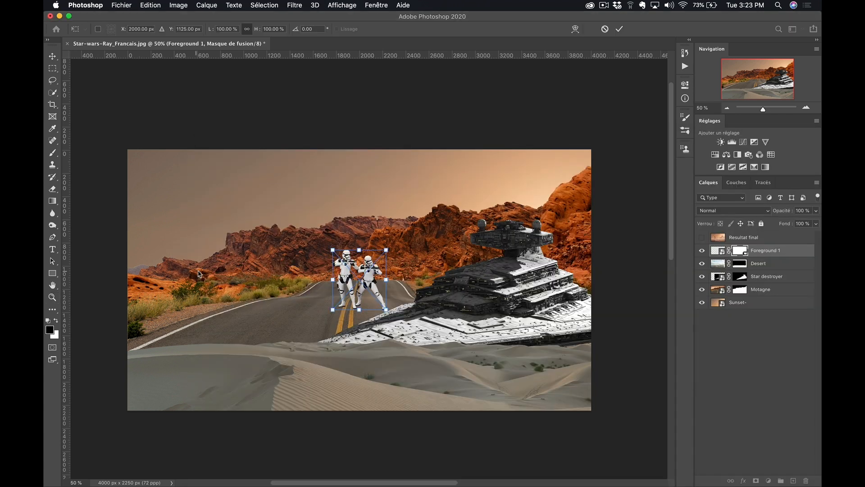
drag(359, 279, 382, 318)
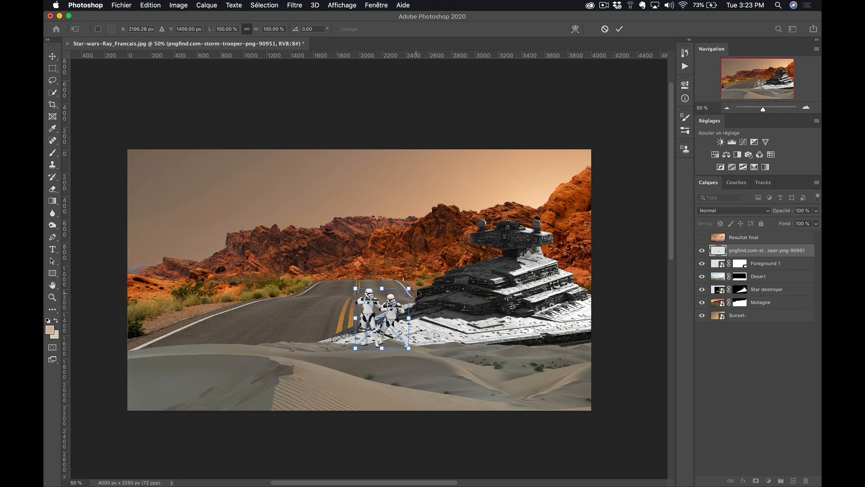
drag(410, 287, 381, 316)
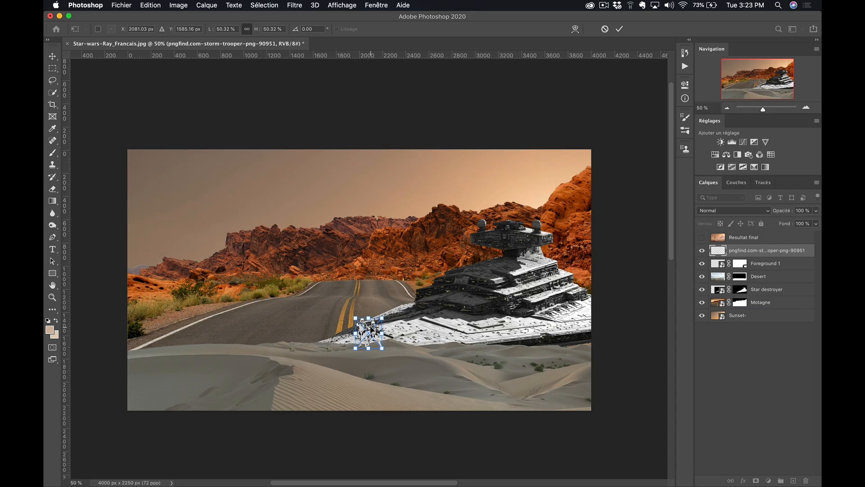
drag(383, 317, 393, 342)
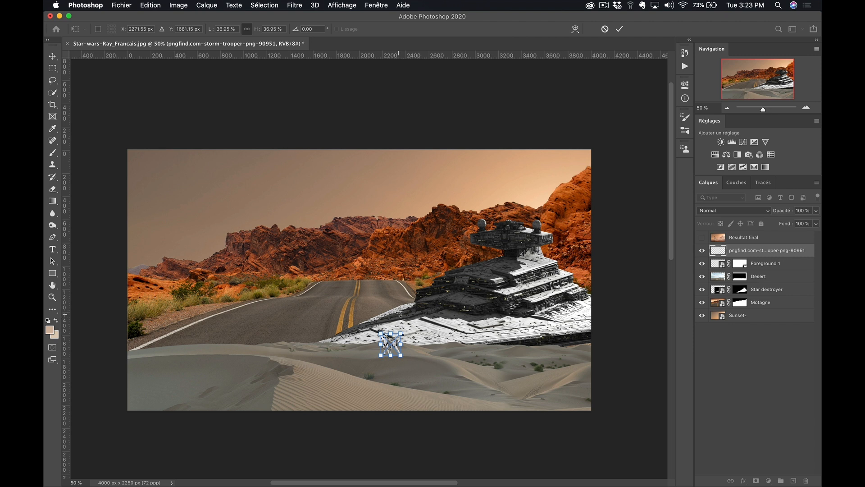
key(Return)
Scale the stormtroopers down to 21.54% and move them left onto the dune below the star destroyer's nose
key(z)
click(395, 323)
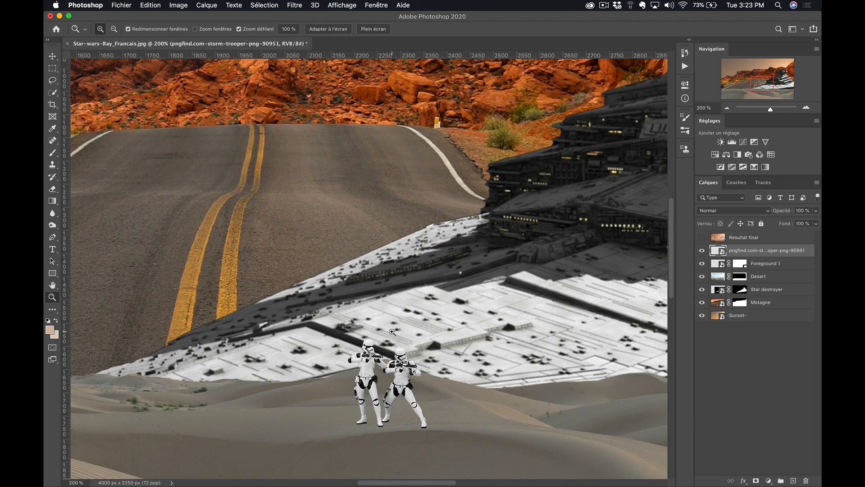
key(super+t)
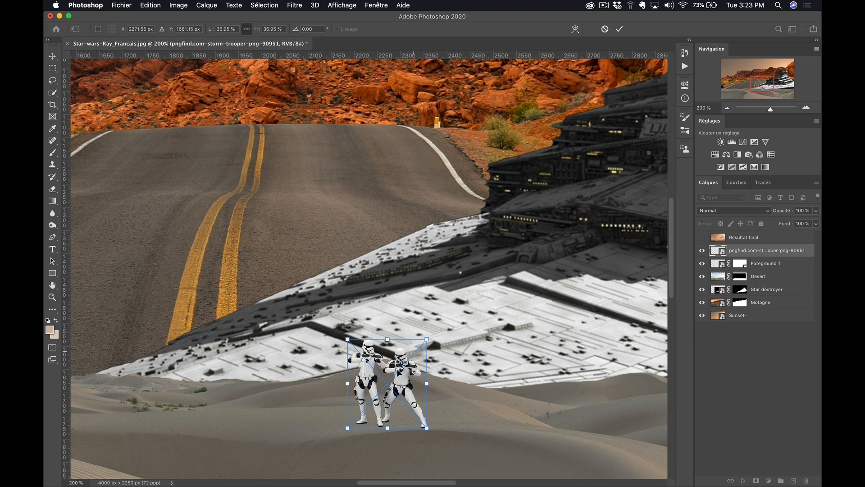
drag(401, 374, 351, 381)
drag(377, 347, 344, 384)
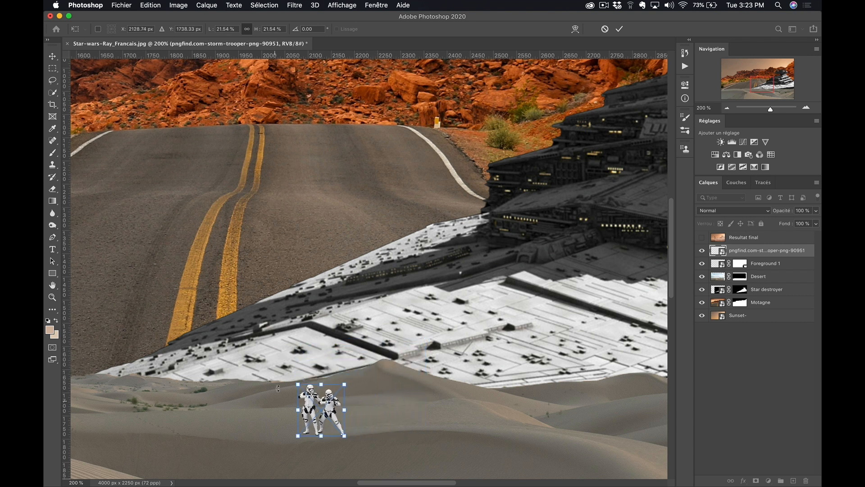
key(Return)
key(z)
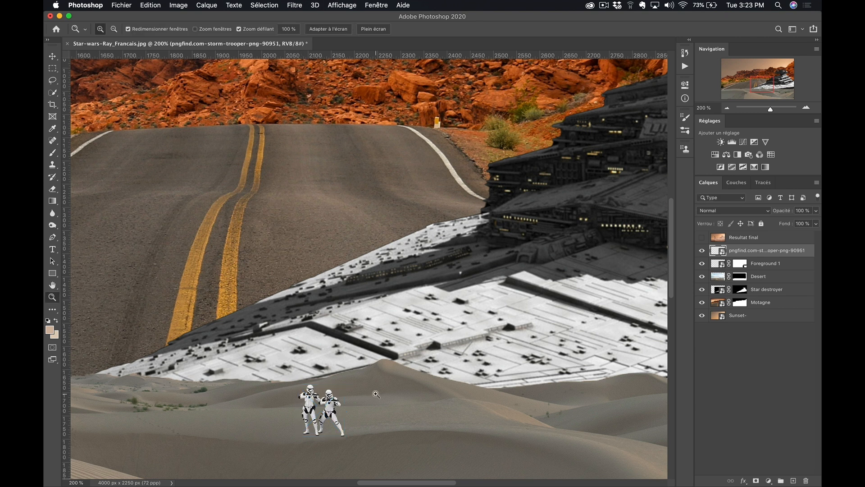
alt+click(423, 372)
alt+click(378, 353)
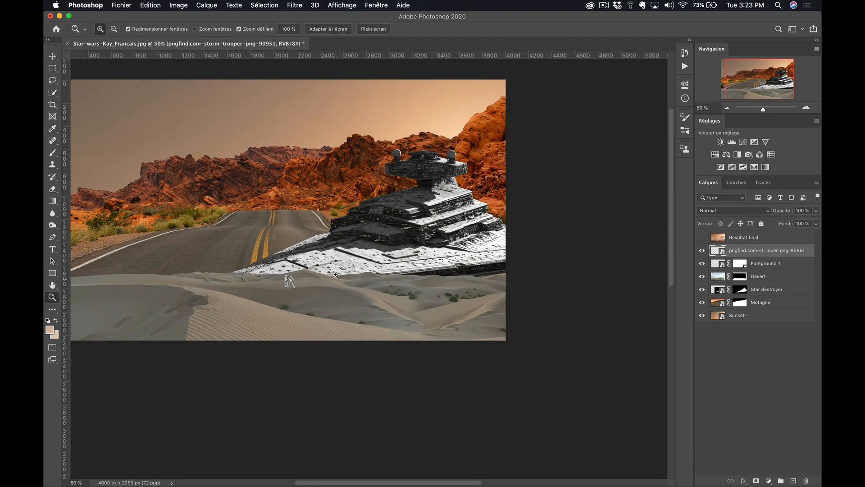
Place pngfind.com-stormtrooper-png-479242.png from Adobe Bridge, scaled down small on the dune to the right of the existing stormtrooper pair
click(339, 276)
key(super+Tab)
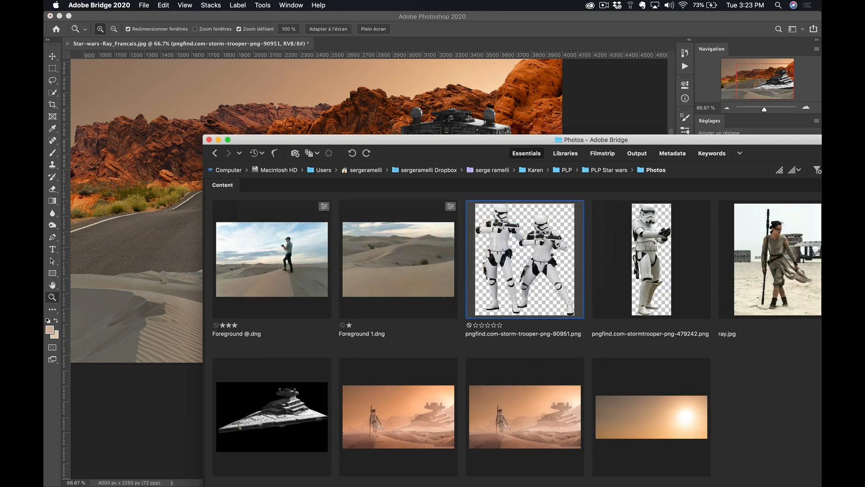
drag(651, 265, 180, 305)
drag(329, 208, 395, 248)
drag(404, 188, 379, 289)
key(Return)
key(z)
right_click(420, 292)
click(304, 291)
scroll(360, 282, left, 10)
scroll(361, 282, up, 3)
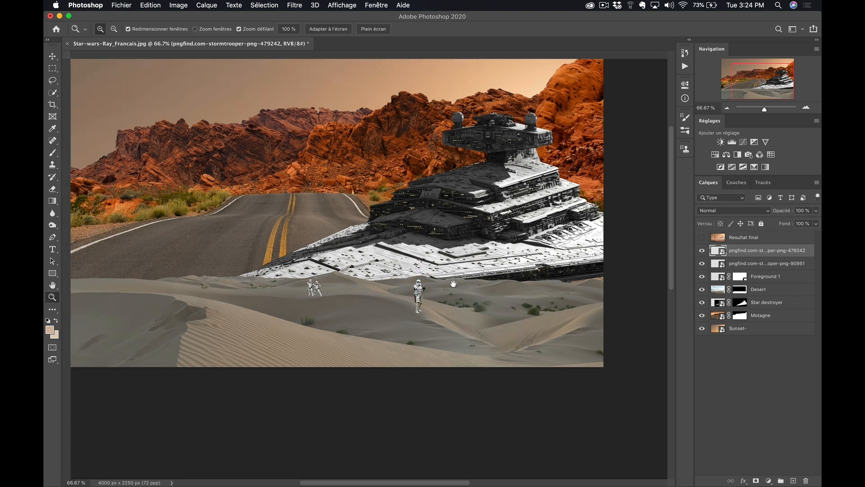
alt+click(391, 251)
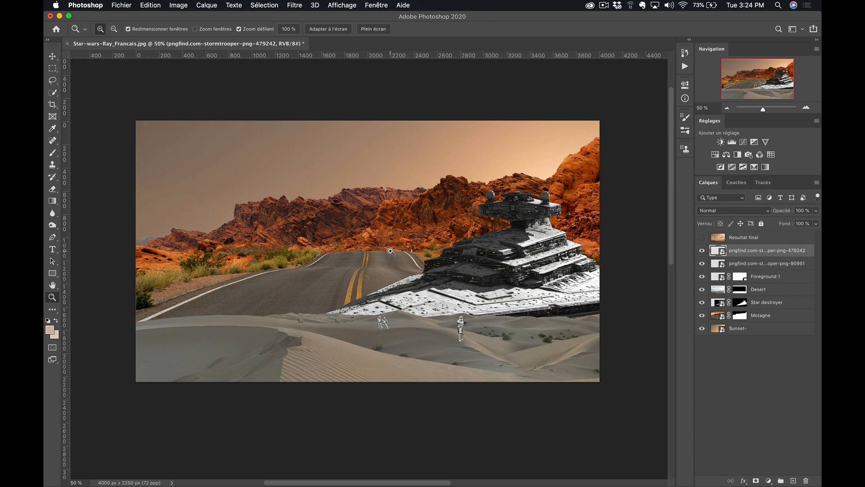
Place ray.jpg from Adobe Bridge over the road and dunes in the left half of the composite at 100% scale
key(super+Tab)
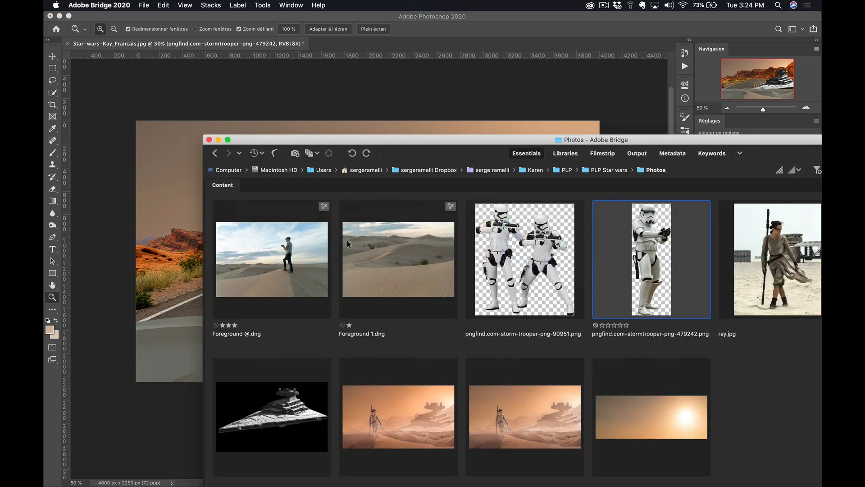
drag(724, 257, 189, 271)
drag(378, 243, 293, 289)
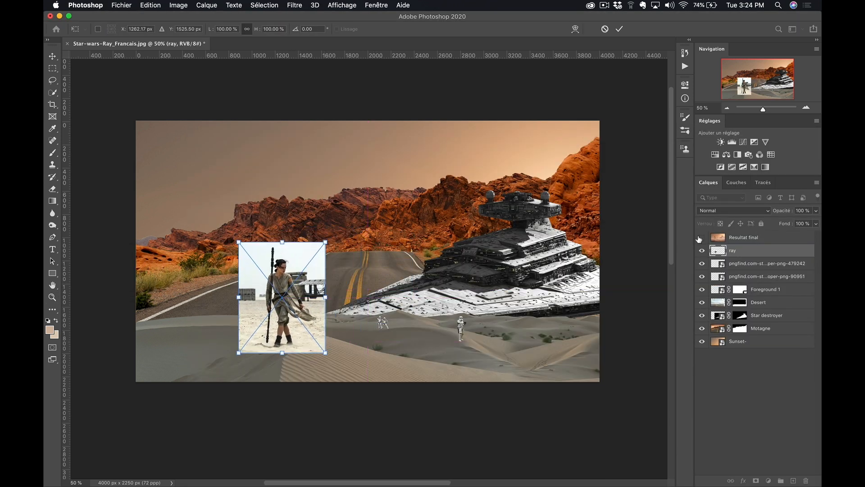
key(z)
Scale and move the ray layer to match the woman in the temporarily shown Resultat final overlay, and hide that overlay again
click(702, 238)
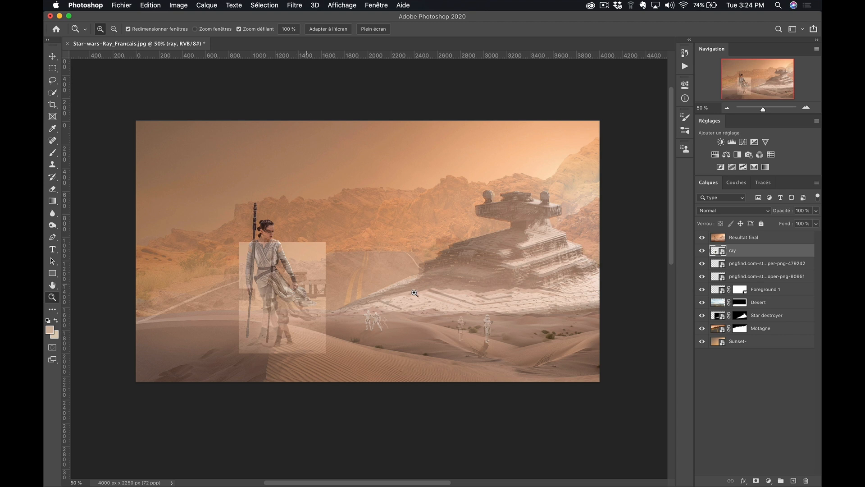
key(super+t)
drag(326, 242, 361, 194)
drag(331, 255, 299, 256)
drag(332, 194, 330, 196)
key(Return)
key(z)
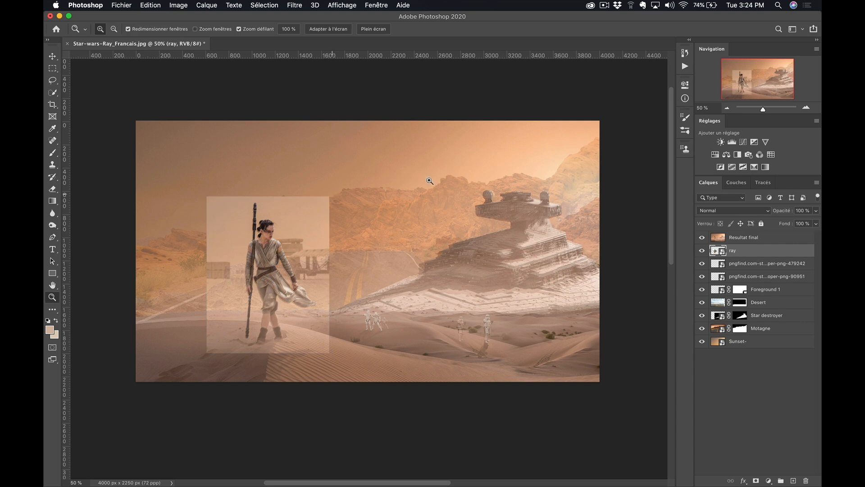
click(702, 238)
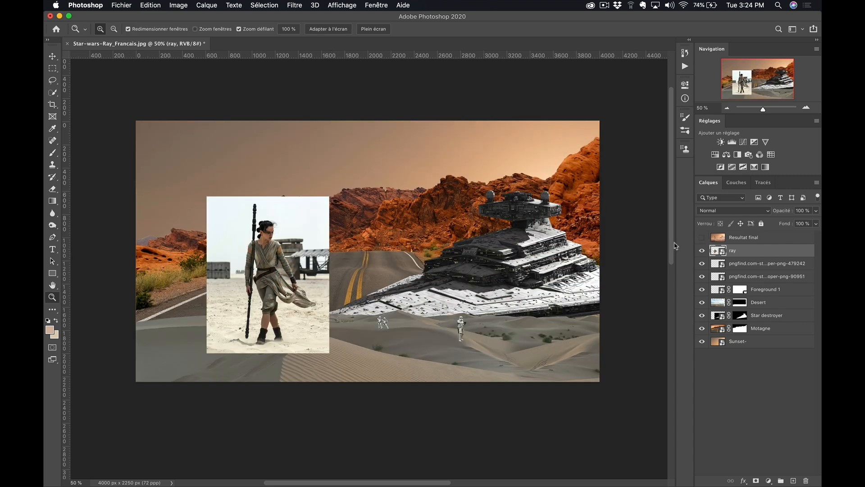
Select the woman on the ray layer with Sélectionner un sujet and check the selection outline around her hair and clothes
click(293, 318)
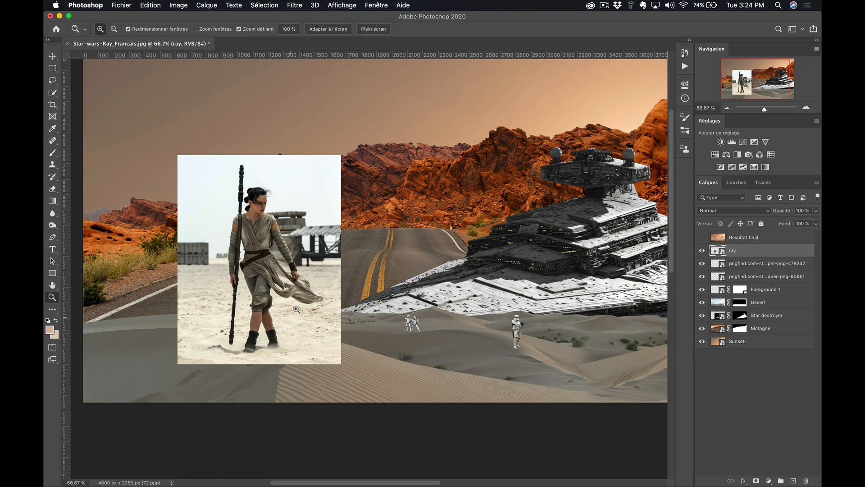
click(53, 92)
click(384, 30)
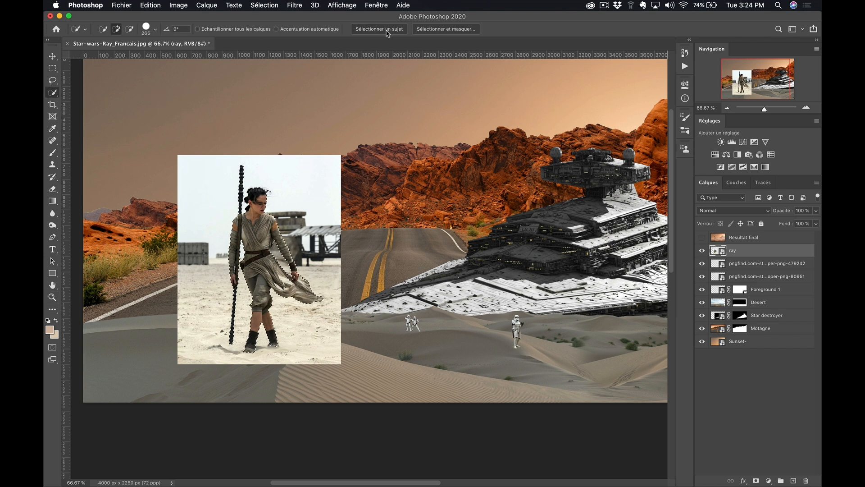
key(z)
drag(282, 211, 284, 211)
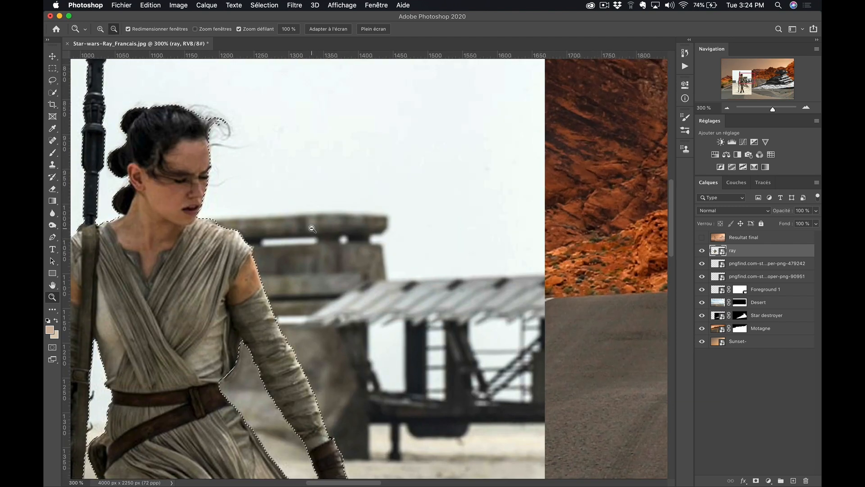
alt+click(279, 266)
alt+click(279, 266)
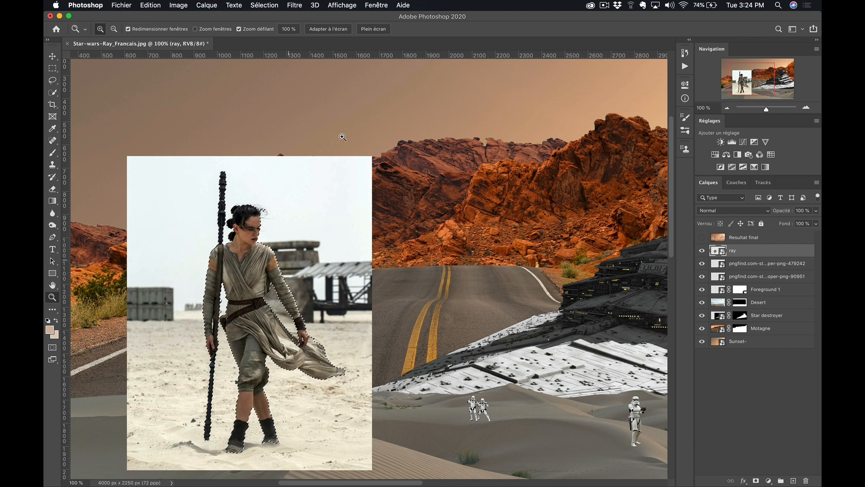
Open the selection in Sélectionner et masquer and refine the loose hair edge with a 29 px edge refinement brush
key(w)
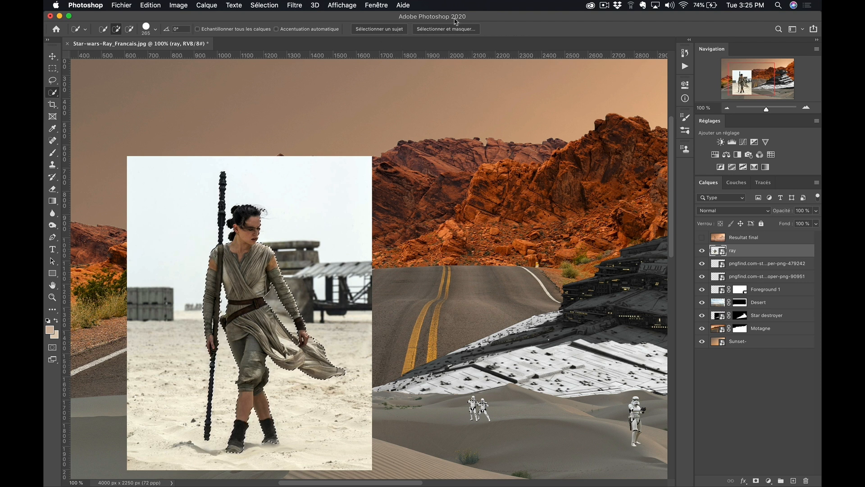
click(448, 29)
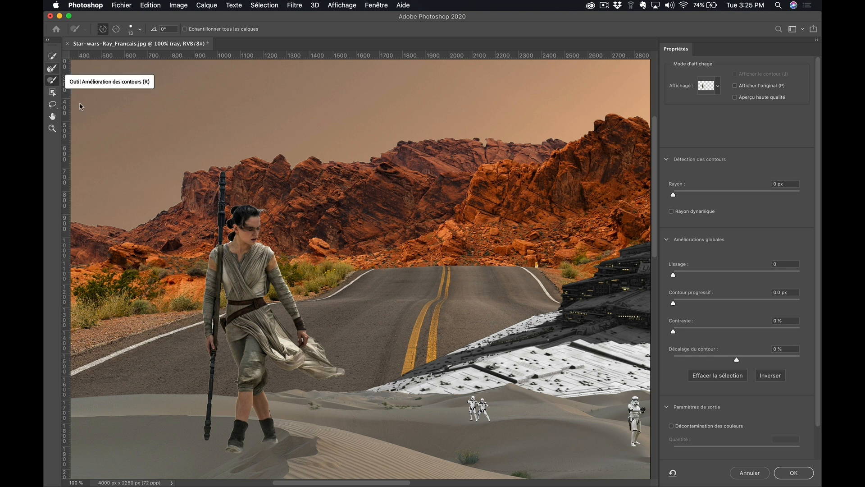
click(59, 80)
key(z)
click(255, 214)
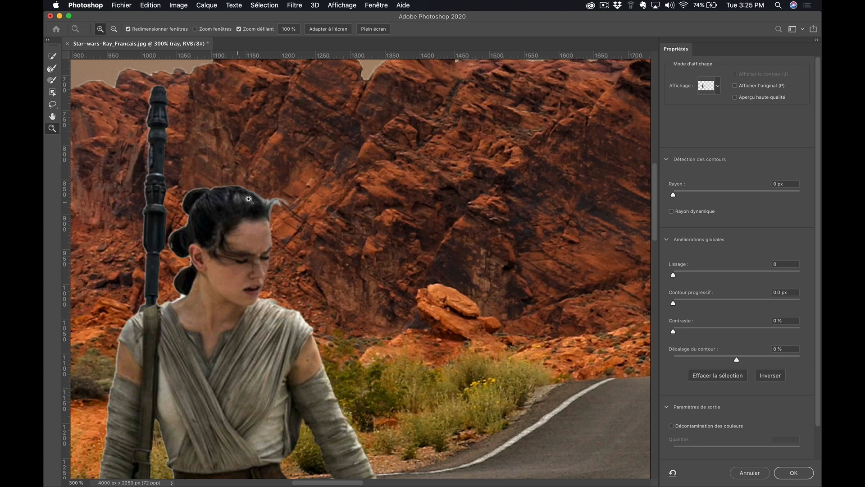
click(53, 69)
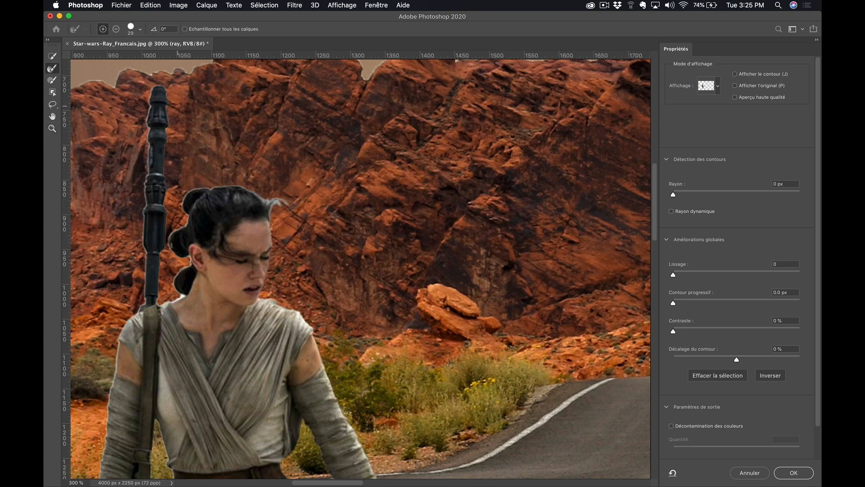
mouse_move(261, 194)
mouse_down()
mouse_move(280, 204)
mouse_move(194, 181)
mouse_move(221, 186)
mouse_up()
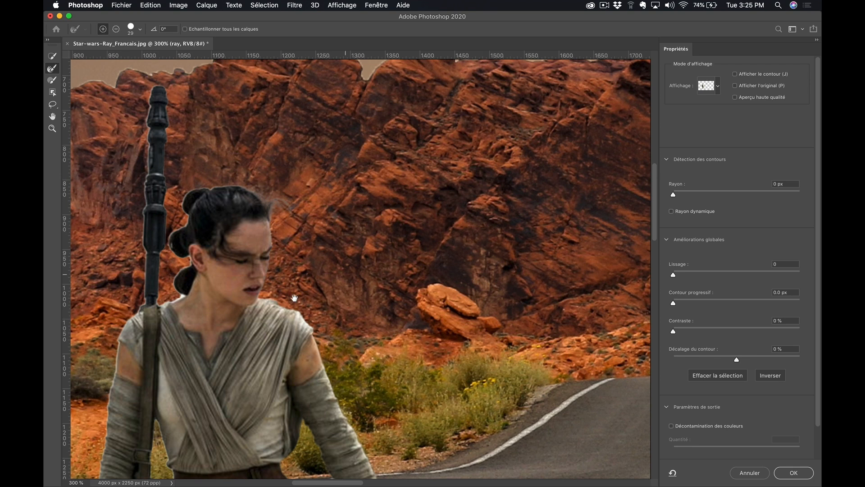
Enable Rayon dynamique, set the edge radius to 1 px and the Décalage du contour to -43%, and check the clothing edges
scroll(491, 176, left, 10)
scroll(491, 176, down, 6)
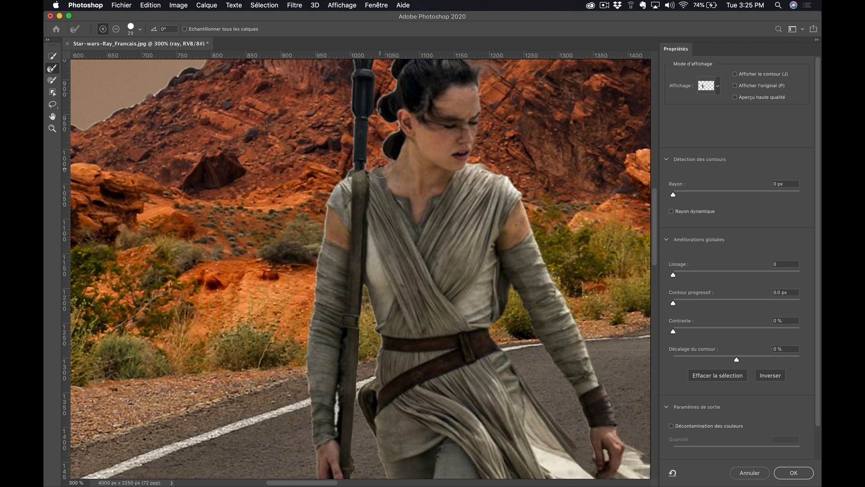
drag(485, 347, 354, 224)
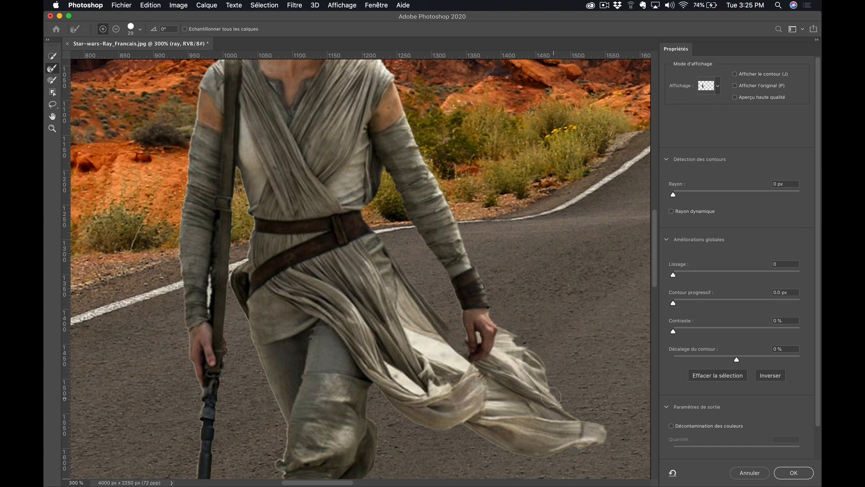
drag(369, 376, 415, 382)
key(super+r)
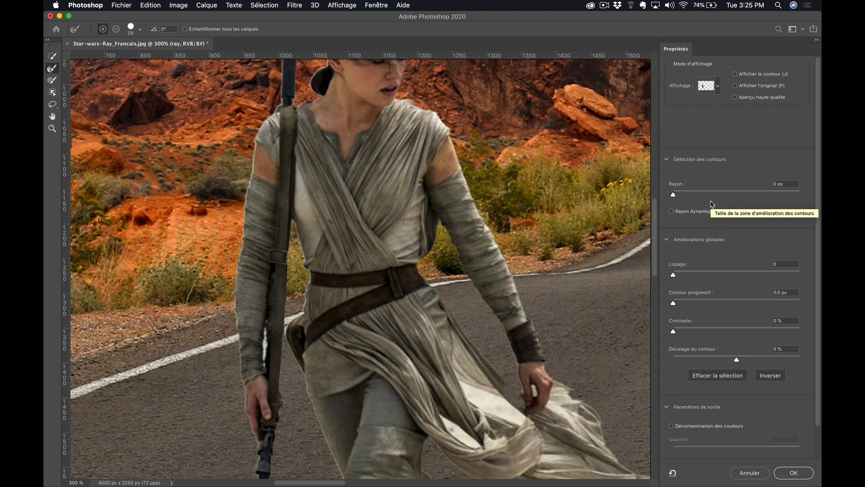
click(701, 213)
drag(675, 198, 680, 200)
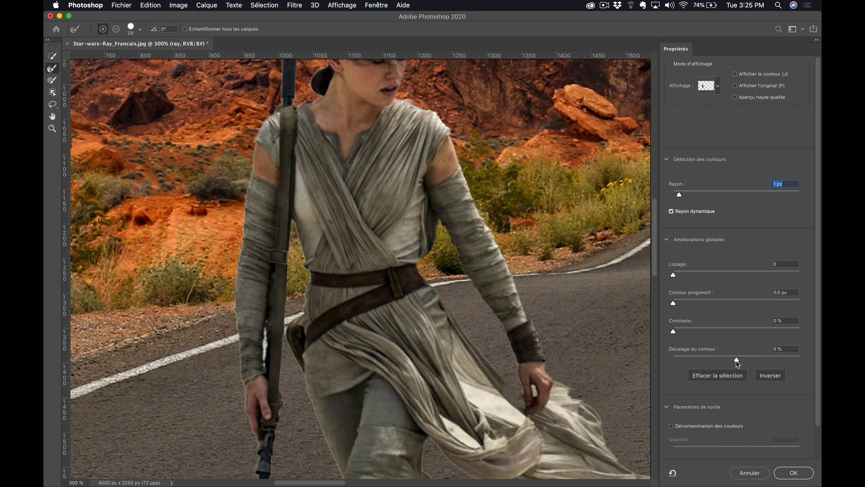
drag(737, 362, 726, 363)
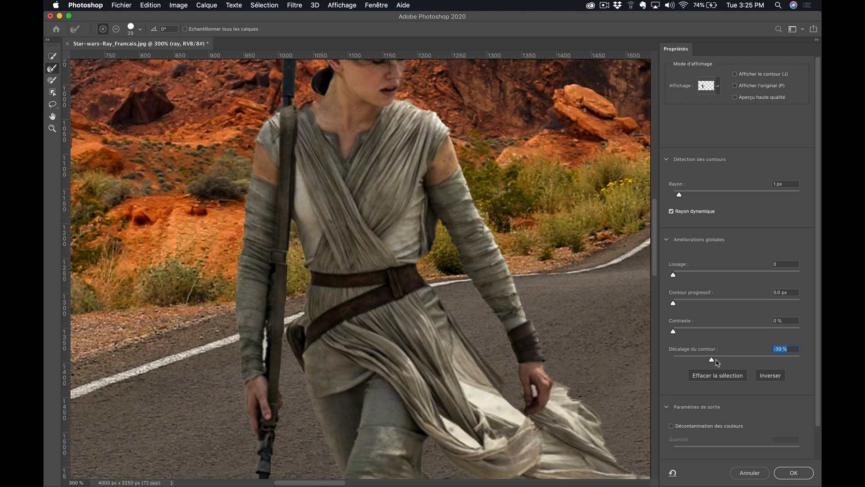
drag(711, 361, 709, 361)
drag(548, 412, 507, 340)
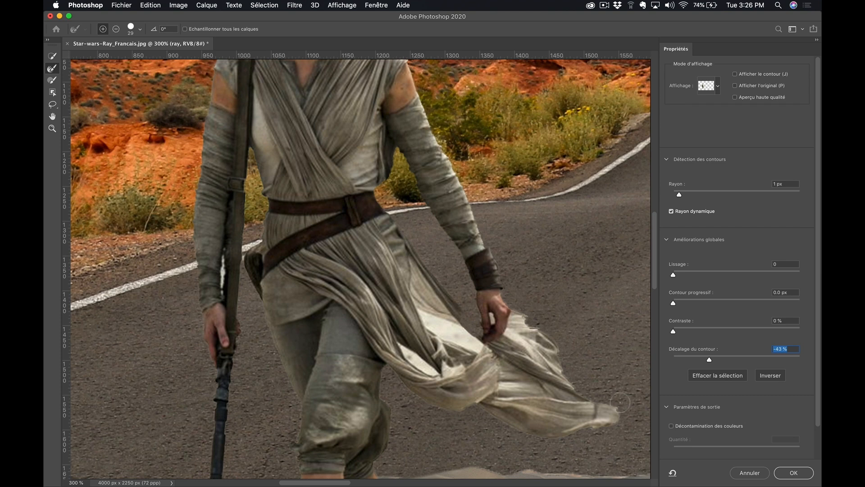
drag(524, 373, 554, 383)
drag(431, 337, 455, 380)
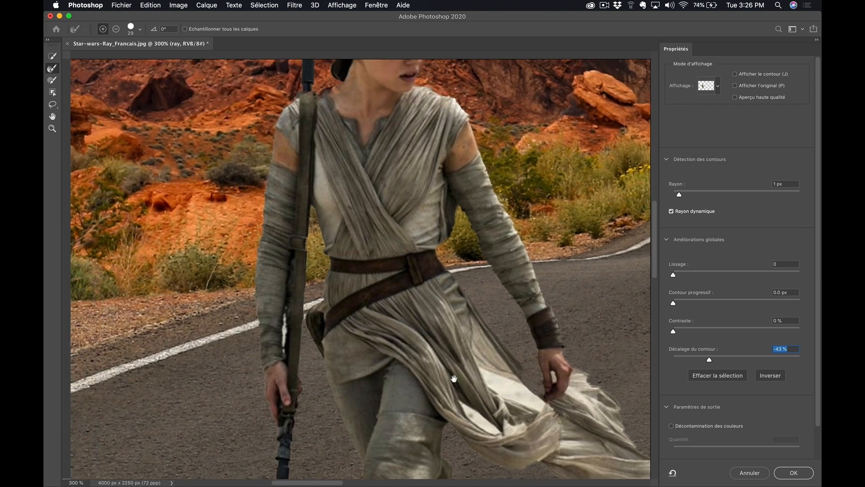
drag(286, 223, 248, 309)
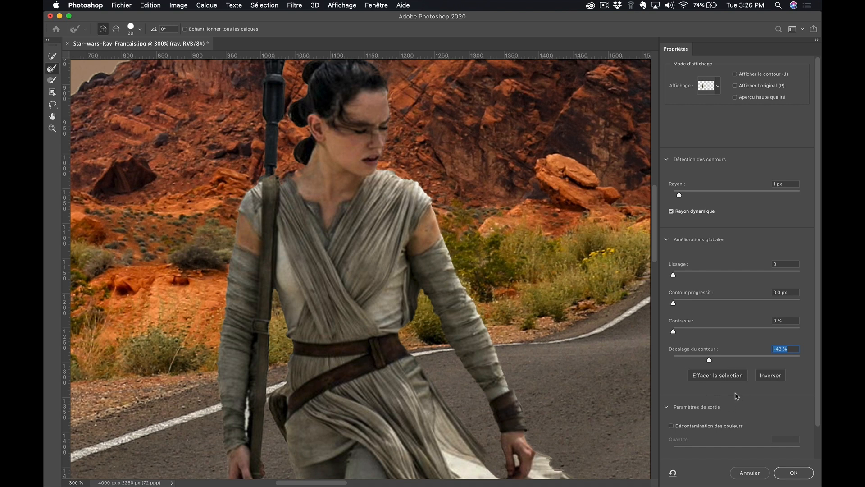
Compare the cutout with and without Décontamination des couleurs at 100%, and leave the option off
scroll(736, 396, down, 3)
click(713, 392)
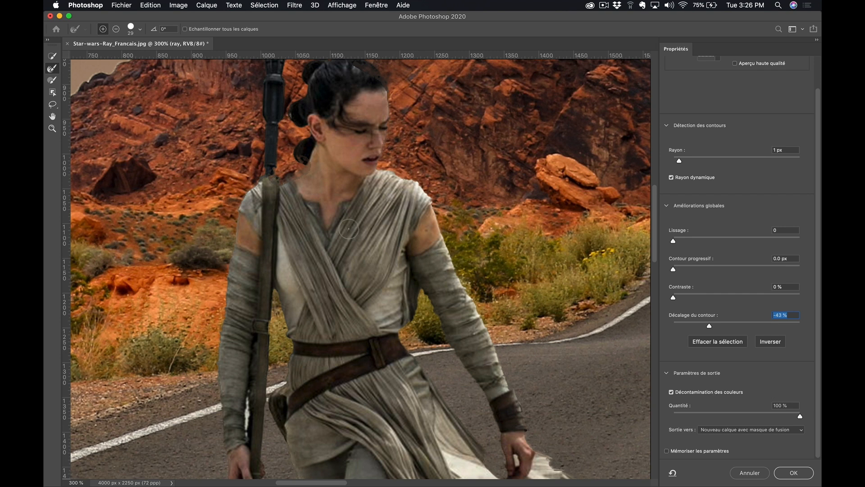
click(690, 393)
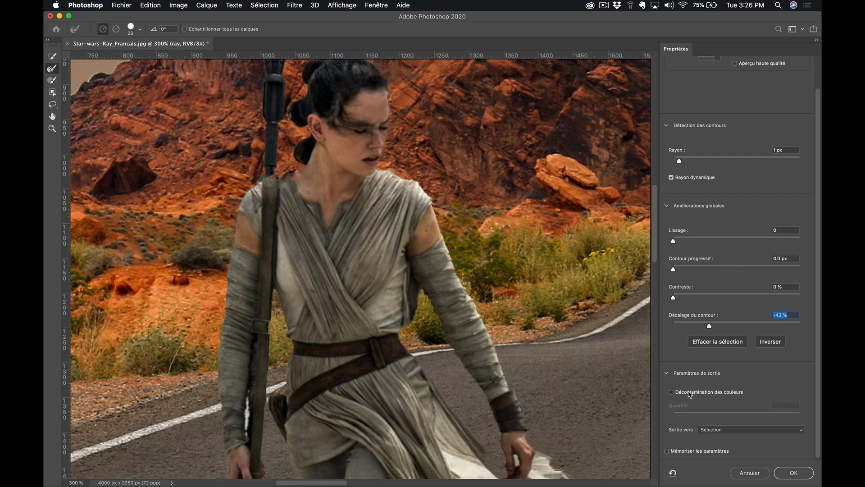
click(690, 393)
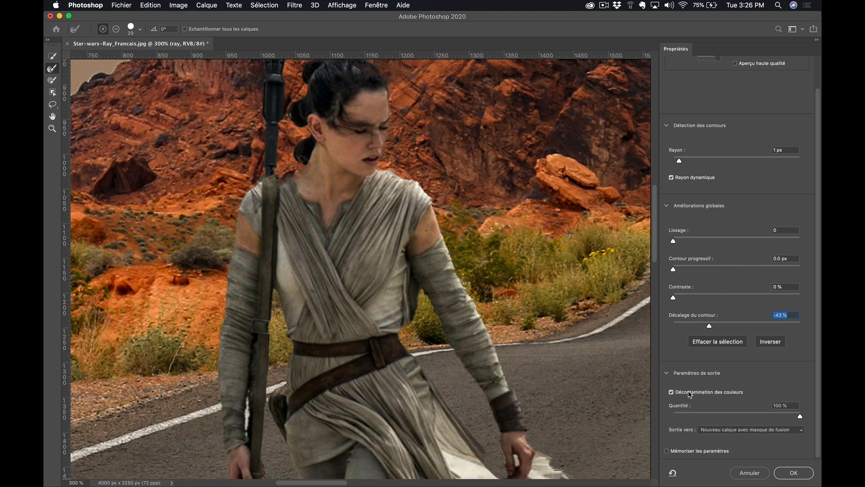
click(690, 393)
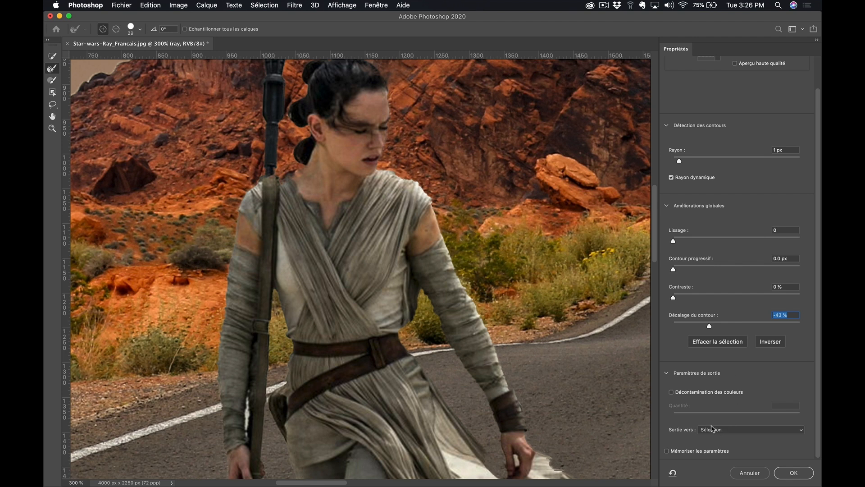
Accept the refined edges as a selection and apply it as a layer mask on the ray layer
click(795, 472)
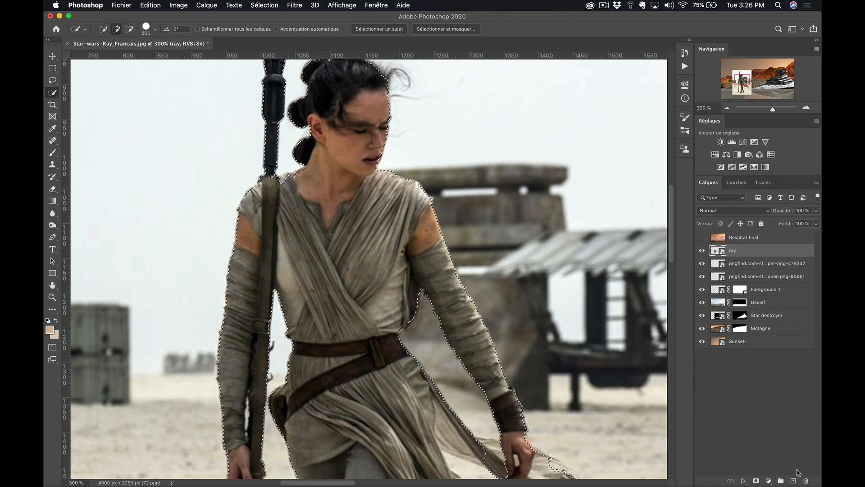
click(755, 481)
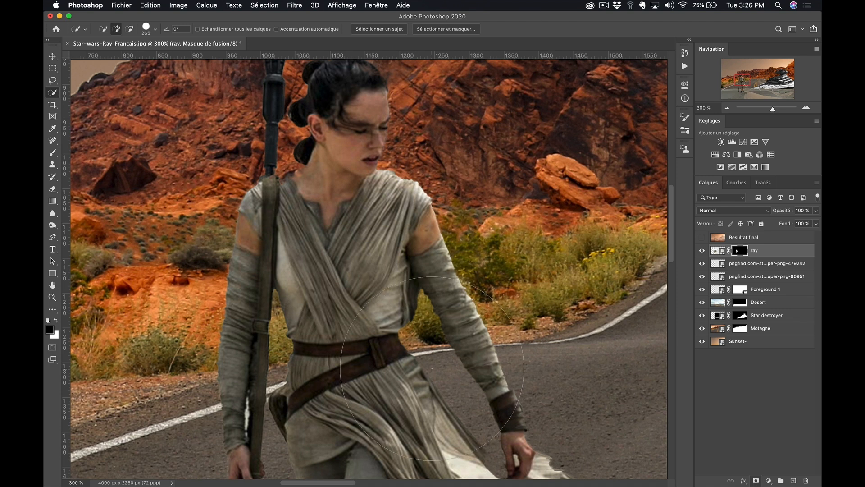
Set up a 63 px Soft Round brush with 78% hardness for retouching the ray mask around the flowing cloth
mouse_move(425, 377)
mouse_down()
mouse_move(379, 231)
mouse_move(340, 157)
mouse_up()
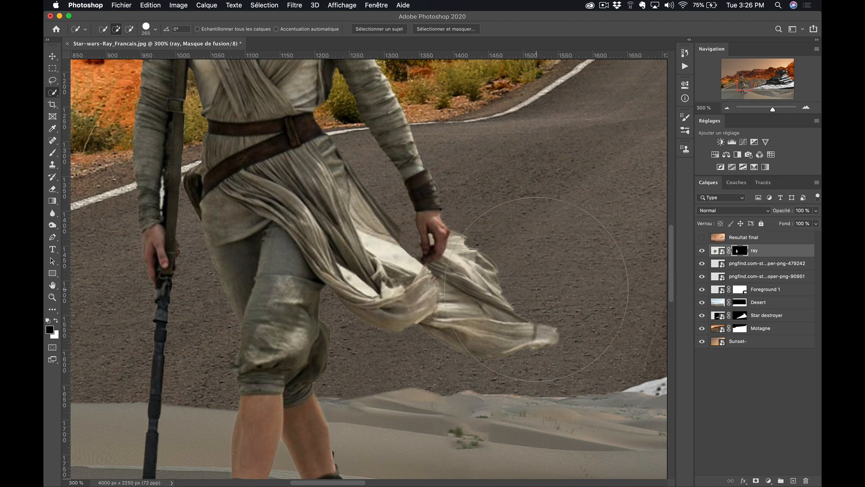
key(b)
drag(506, 274, 408, 264)
right_click(550, 220)
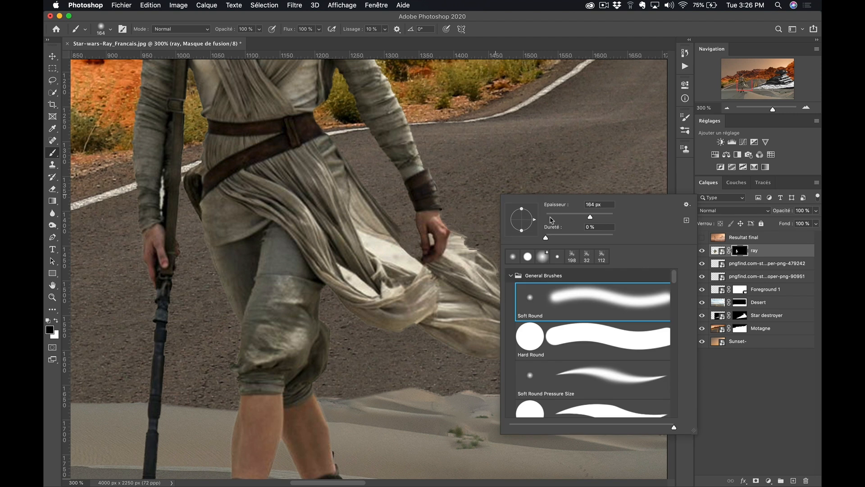
drag(587, 234, 600, 240)
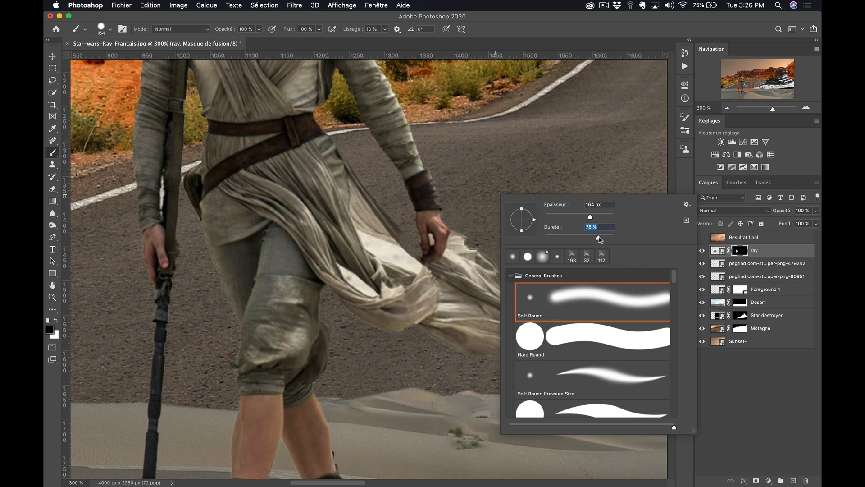
drag(440, 256, 378, 251)
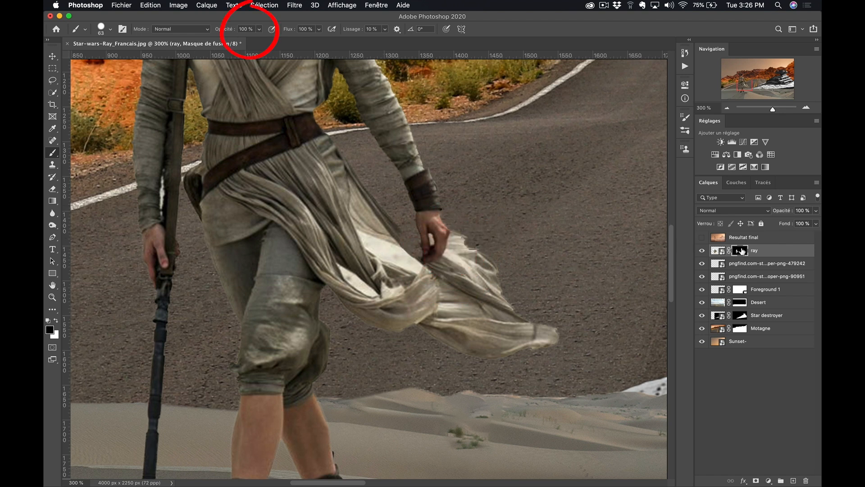
Paint black over the flowing cloth's edge on the ray mask, and restore the cloth with a generous margin around it in white
key(z)
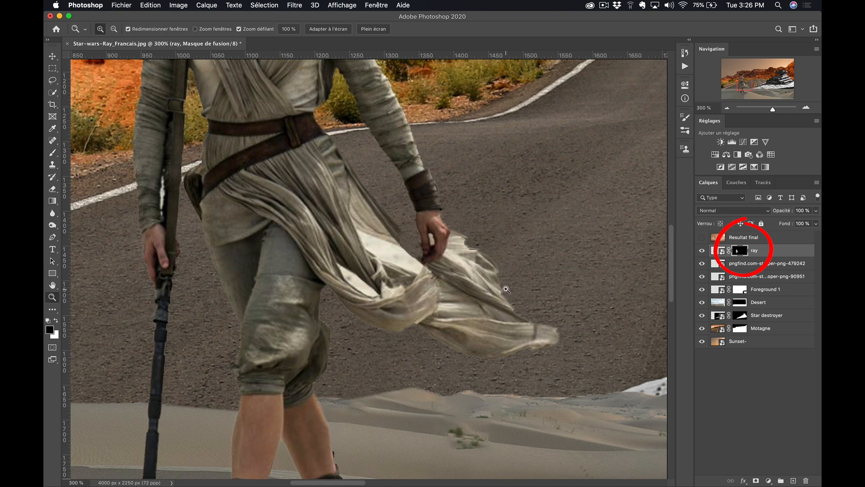
click(506, 289)
click(506, 288)
key(b)
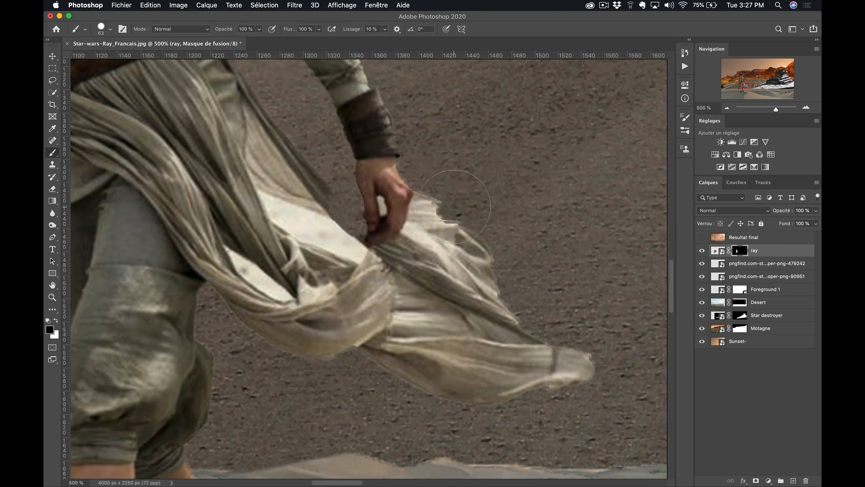
drag(455, 214, 524, 297)
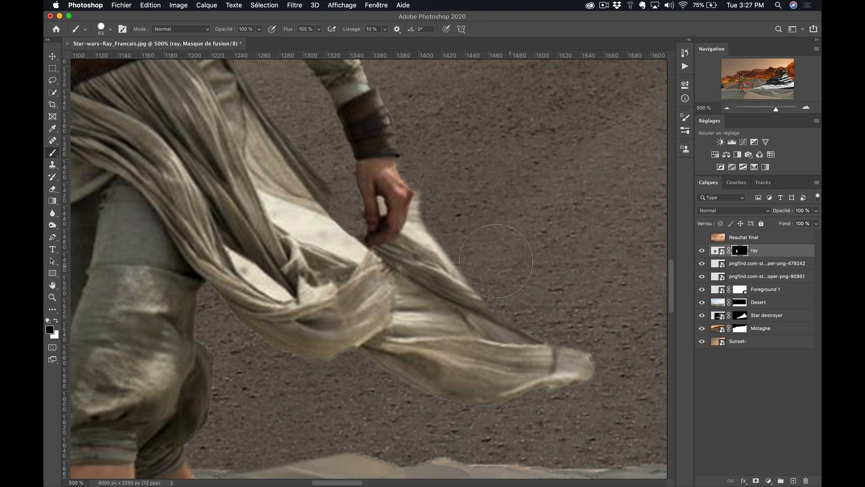
key(x)
mouse_move(433, 203)
mouse_down()
mouse_move(514, 315)
mouse_move(588, 373)
mouse_move(544, 389)
mouse_move(488, 387)
mouse_move(435, 370)
mouse_move(445, 378)
mouse_move(537, 373)
mouse_move(547, 314)
mouse_move(415, 201)
mouse_move(375, 195)
mouse_move(400, 178)
mouse_move(429, 180)
mouse_move(441, 192)
mouse_move(443, 154)
mouse_move(462, 166)
mouse_move(462, 176)
mouse_move(407, 177)
mouse_up()
Trace the outer contour of the flowing cloth in black on the ray mask with a 16 px brush, from the wrist around the tip
key(x)
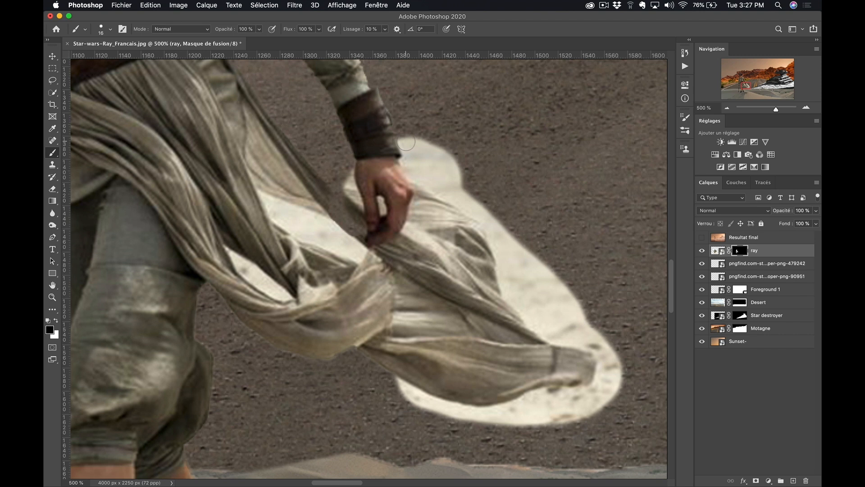
click(406, 143)
mouse_move(410, 151)
mouse_down()
mouse_move(482, 215)
mouse_move(497, 234)
mouse_move(510, 296)
mouse_move(516, 289)
mouse_move(539, 327)
mouse_move(606, 360)
mouse_up()
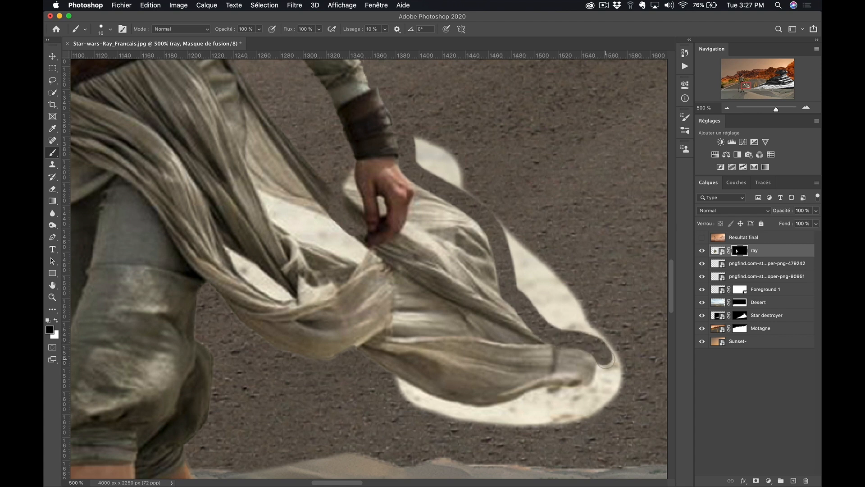
mouse_move(604, 394)
mouse_down()
mouse_move(458, 413)
mouse_move(425, 409)
mouse_move(429, 404)
mouse_move(395, 387)
mouse_move(438, 406)
mouse_up()
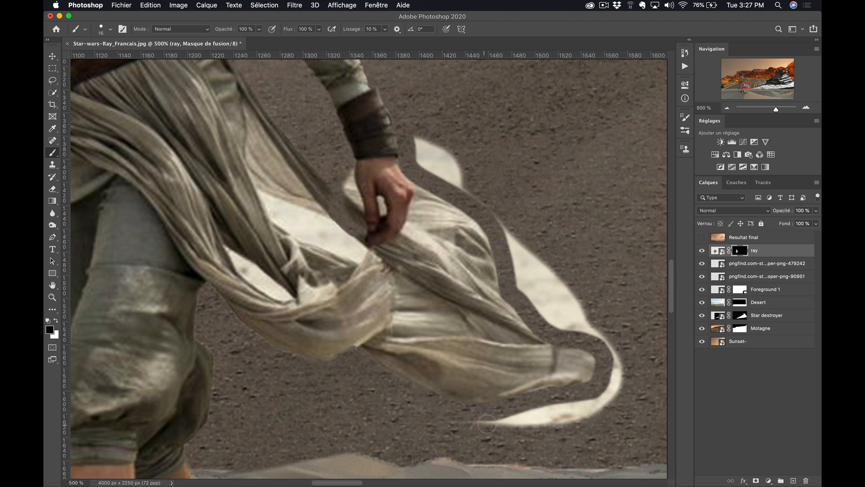
Mask out the leftover strips of pale background around the flowing cloth in black
mouse_move(466, 427)
mouse_down()
mouse_move(586, 417)
mouse_move(612, 374)
mouse_move(593, 325)
mouse_move(515, 236)
mouse_move(532, 297)
mouse_move(577, 326)
mouse_up()
mouse_move(545, 261)
mouse_down()
mouse_move(596, 308)
mouse_move(541, 287)
mouse_move(581, 303)
mouse_up()
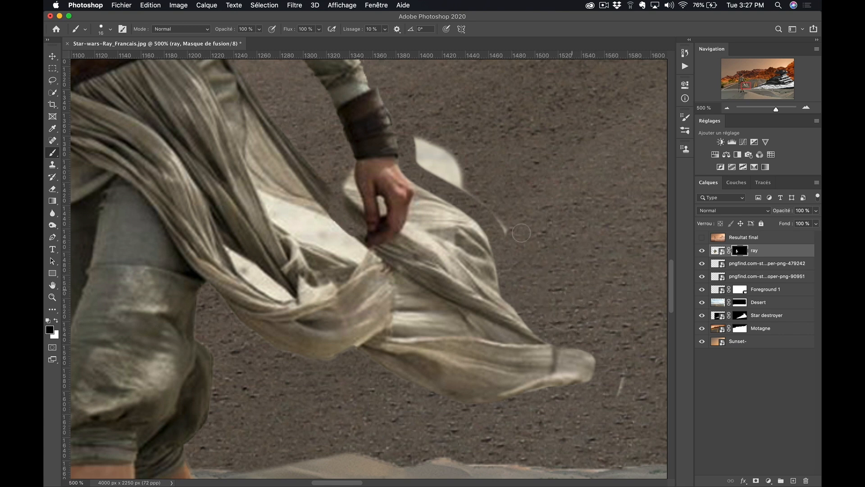
click(426, 152)
mouse_move(425, 154)
mouse_down()
mouse_move(439, 168)
mouse_move(444, 148)
mouse_up()
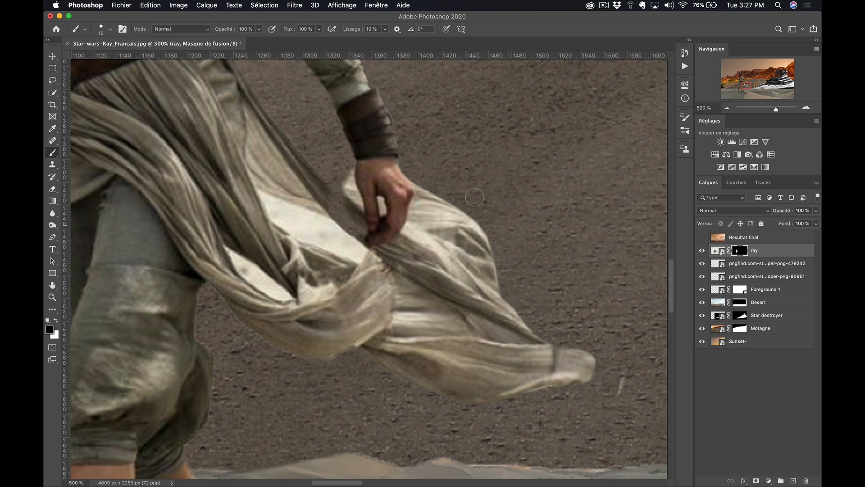
Reveal the missing cloth behind the wrist in white, and mask out the excess background there in black with an 11 px brush
scroll(361, 249, left, 5)
key(x)
mouse_move(456, 181)
mouse_down()
mouse_move(500, 222)
mouse_move(506, 214)
mouse_up()
mouse_move(478, 167)
mouse_down()
mouse_move(500, 204)
mouse_move(471, 161)
mouse_move(483, 151)
mouse_move(483, 128)
mouse_move(459, 149)
mouse_up()
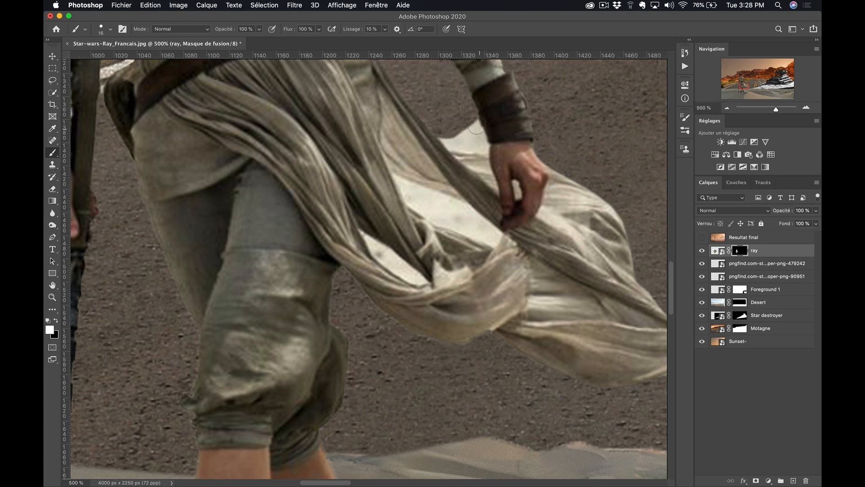
key(x)
mouse_move(446, 134)
mouse_down()
mouse_move(480, 147)
mouse_move(465, 144)
mouse_up()
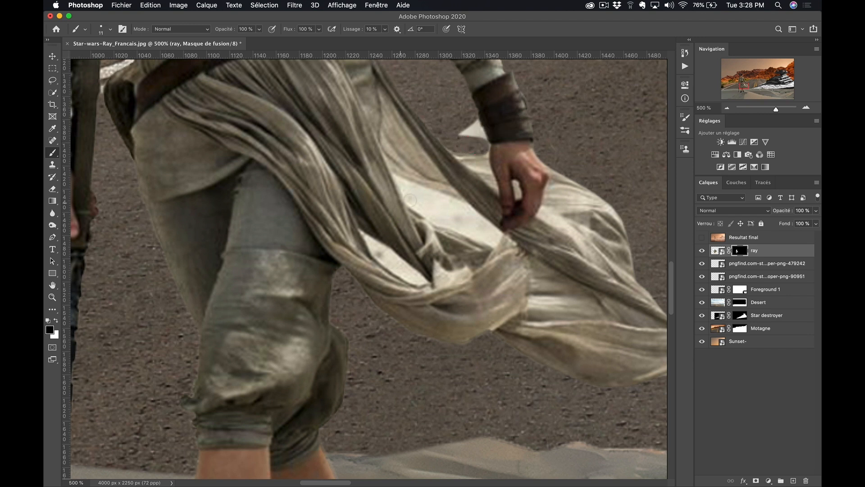
mouse_move(472, 122)
mouse_down()
mouse_move(473, 117)
mouse_move(484, 148)
mouse_move(478, 129)
mouse_move(458, 132)
mouse_move(440, 275)
mouse_move(428, 303)
mouse_up()
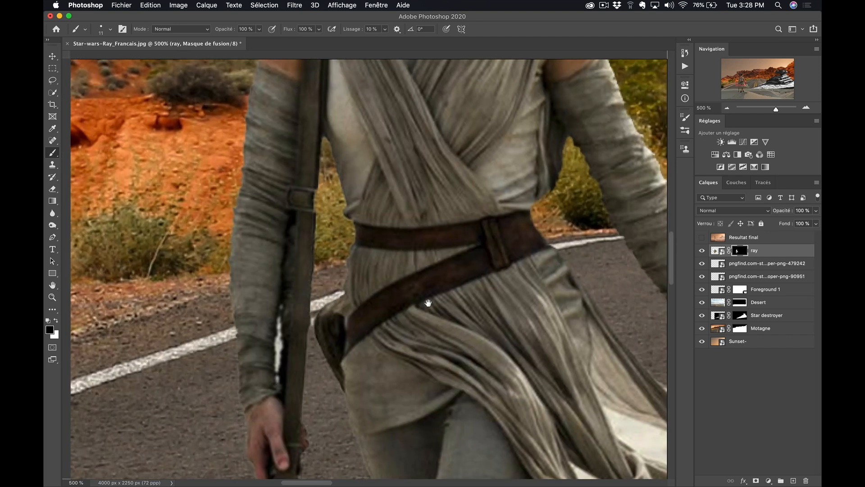
Restore the shoulder beside the staff in white on the ray mask, and remove the surrounding background in black, finishing with a 7 px brush
scroll(428, 303, up, 10)
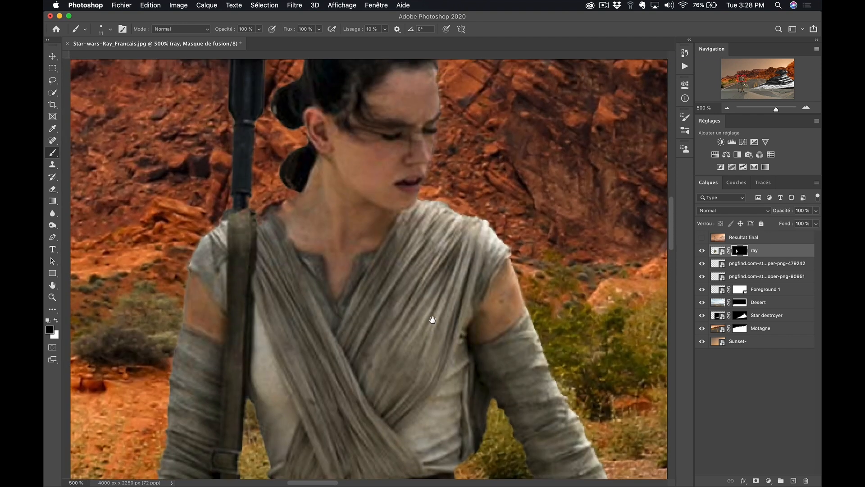
key(super+r)
scroll(412, 276, up, 3)
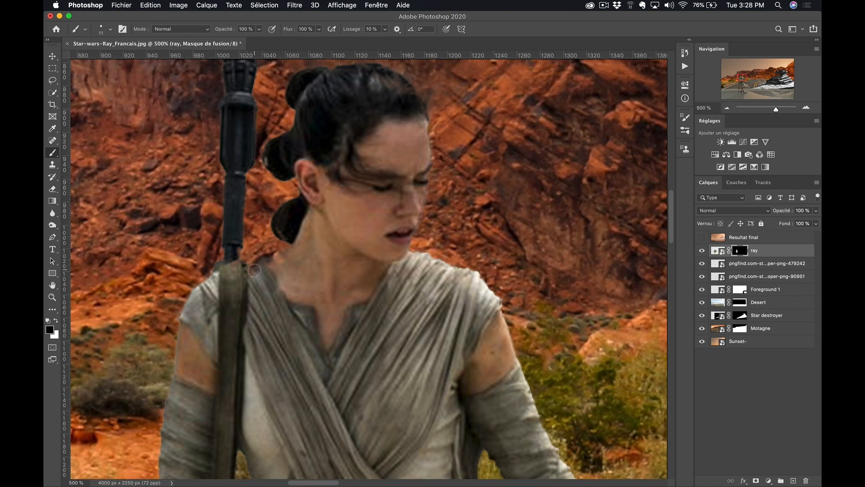
key(x)
mouse_move(255, 270)
mouse_down()
mouse_move(270, 258)
mouse_move(228, 275)
mouse_move(240, 259)
mouse_move(209, 271)
mouse_move(186, 293)
mouse_move(295, 245)
mouse_move(183, 288)
mouse_move(177, 333)
mouse_up()
key(x)
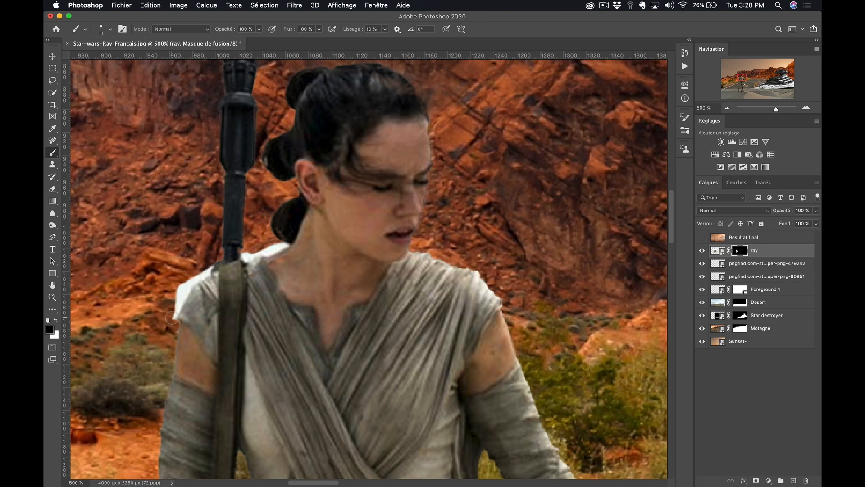
mouse_move(188, 292)
mouse_down()
mouse_move(177, 313)
mouse_move(202, 277)
mouse_up()
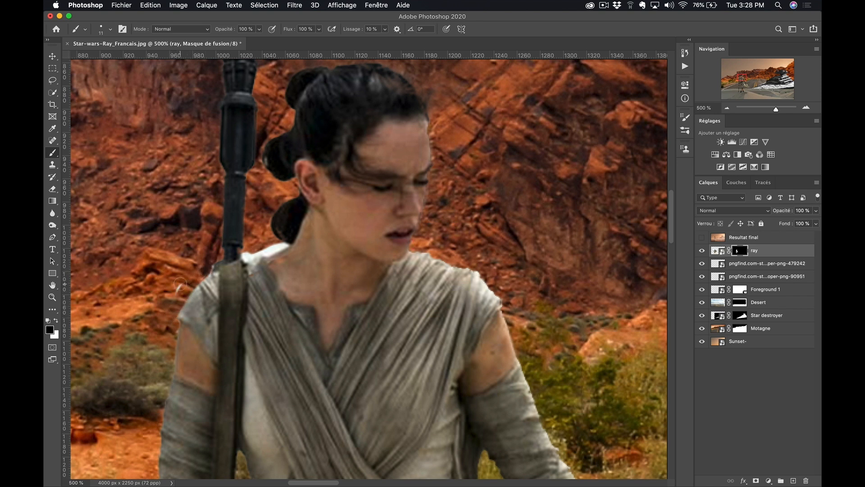
drag(247, 257, 273, 248)
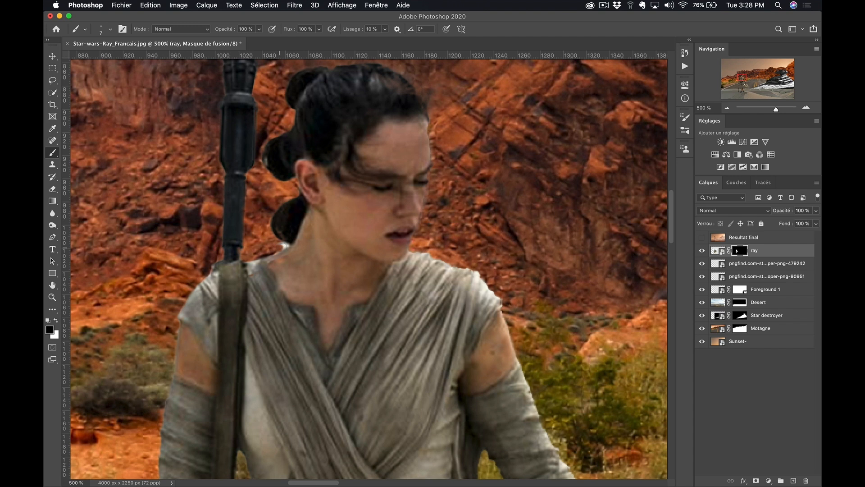
Inspect the figure's cutout edges from head to waist, and check the whole composition
drag(357, 218, 343, 311)
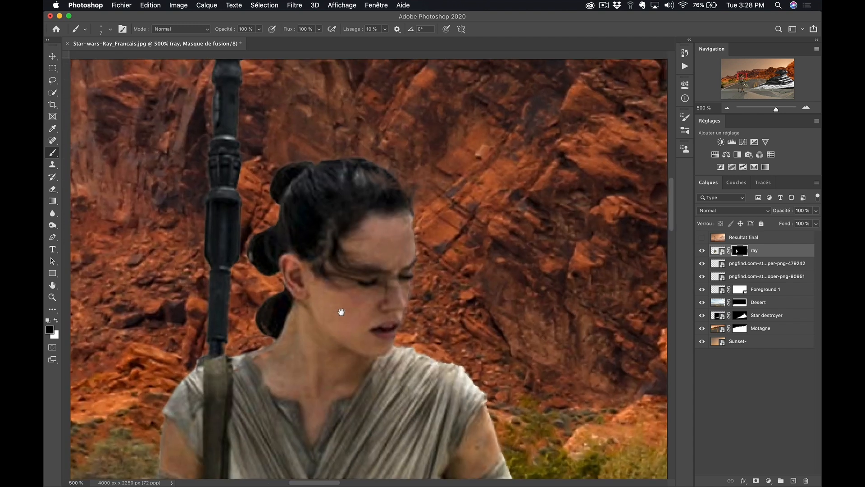
drag(371, 283, 351, 218)
drag(361, 315, 383, 252)
drag(397, 316, 401, 256)
drag(276, 347, 419, 271)
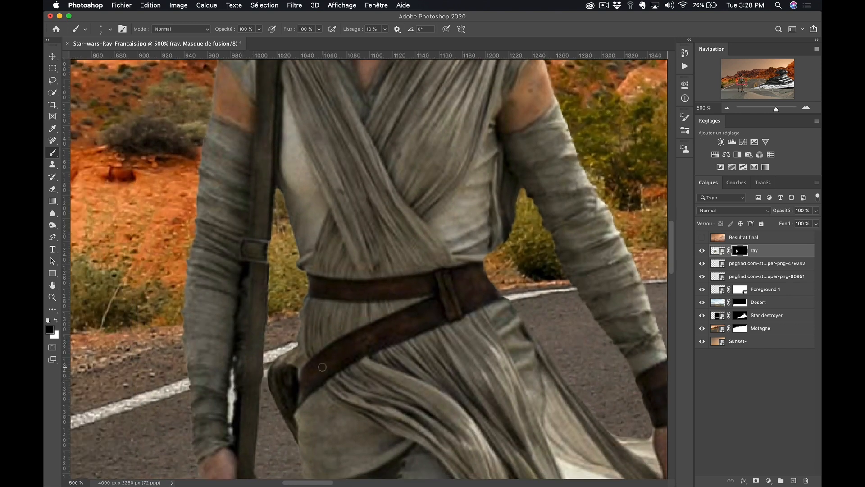
key(z)
drag(472, 294, 454, 279)
alt+click(515, 286)
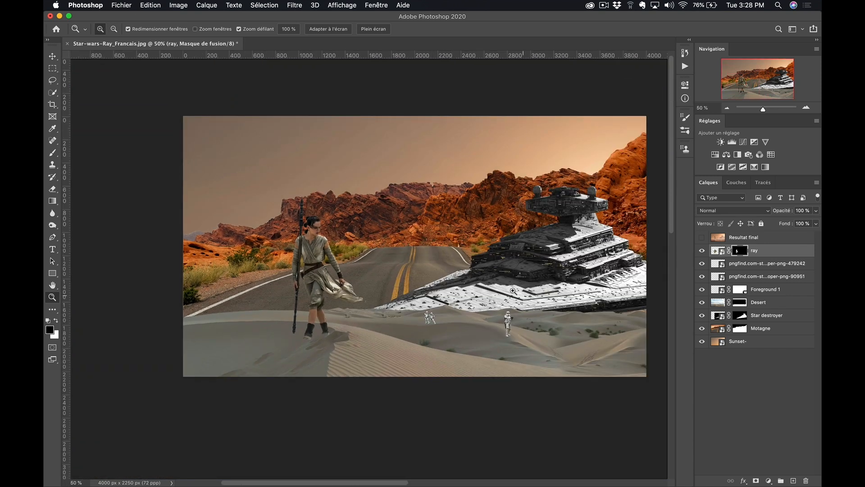
click(431, 267)
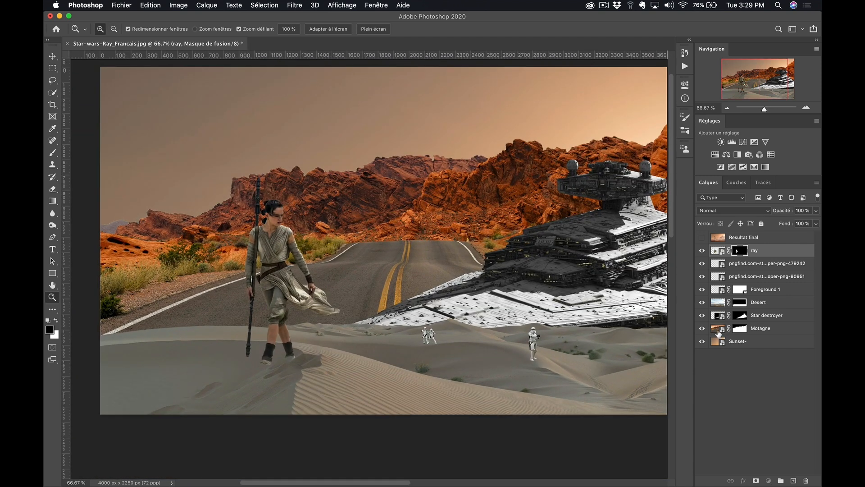
Move the Motagne layer down with a free transform until the road is hidden behind the dunes
click(718, 330)
key(super+t)
drag(399, 242, 400, 301)
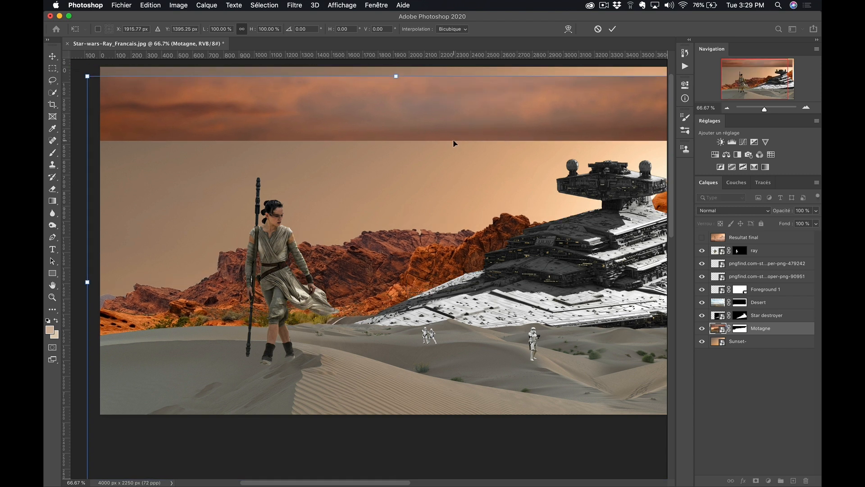
key(Return)
Display the Motagne layer mask on its own and select a full-width rectangle across its upper part, down to the mountain peak
key(z)
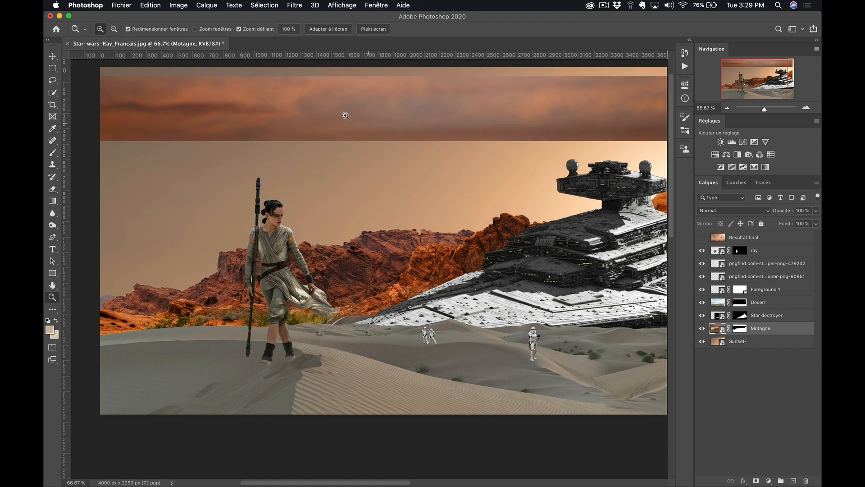
alt+click(739, 330)
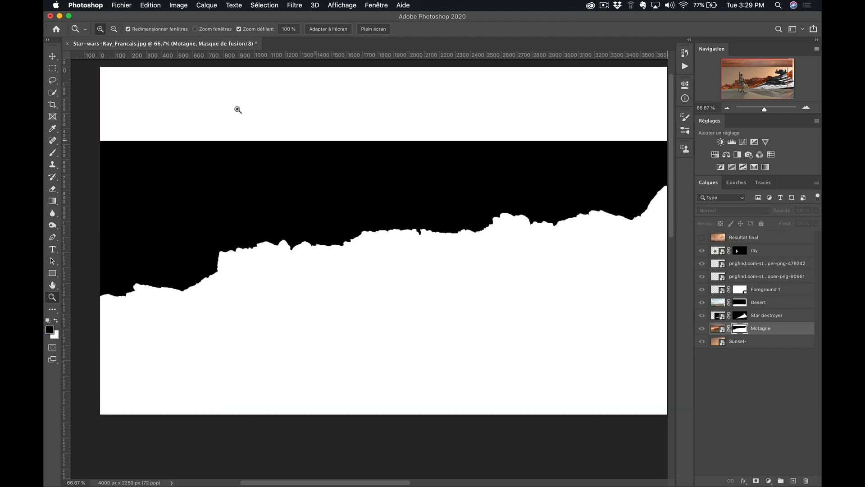
alt+click(300, 151)
drag(441, 276, 329, 218)
key(super+r)
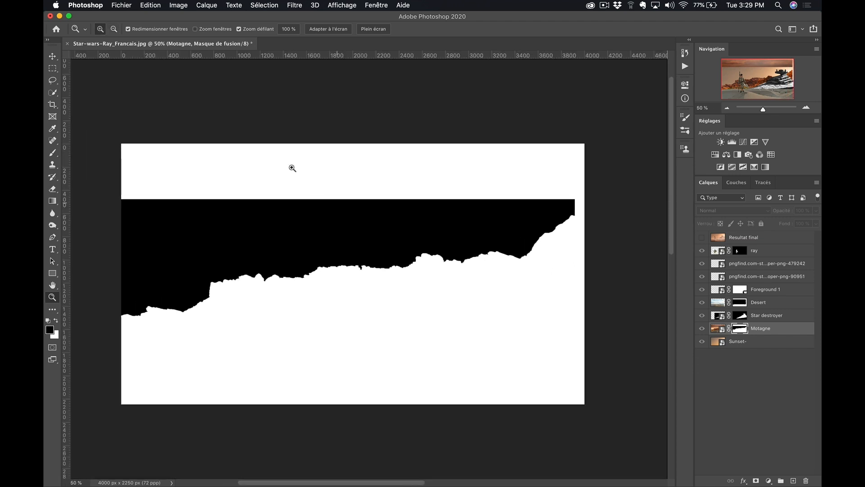
click(53, 70)
drag(108, 143, 600, 215)
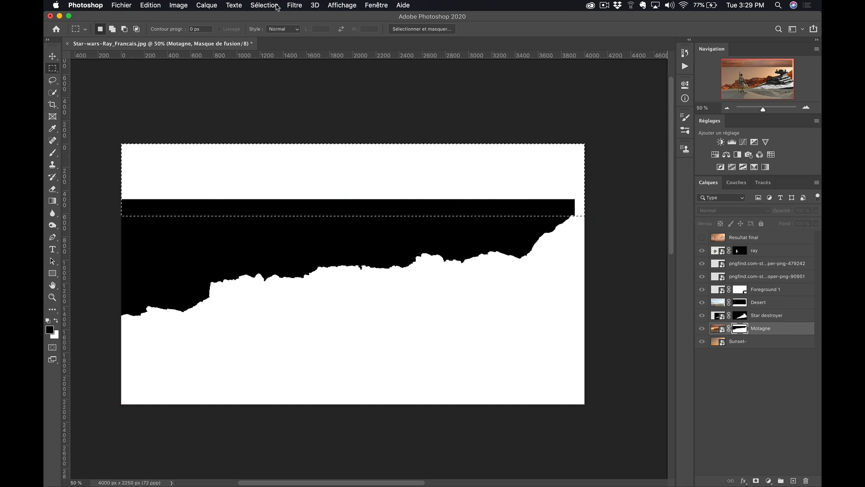
Fill the selected mask area with Noir in Normal mode at 100% opacity, deselect it, and return to the image view
click(159, 6)
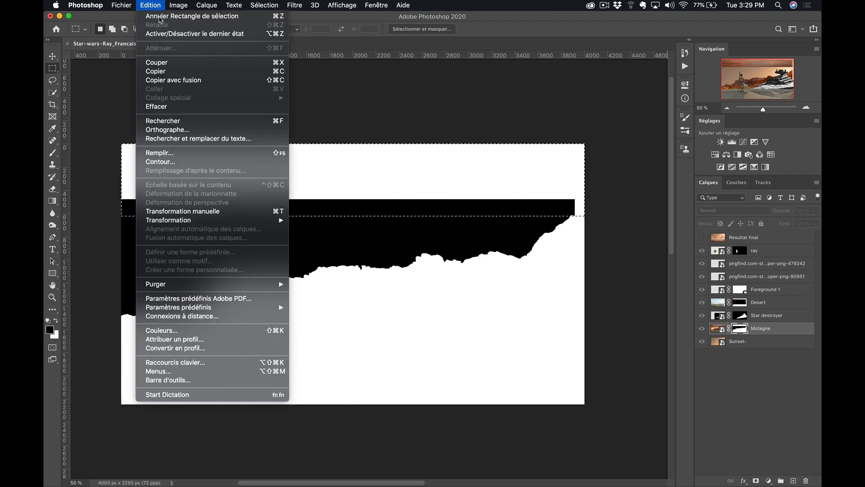
click(198, 154)
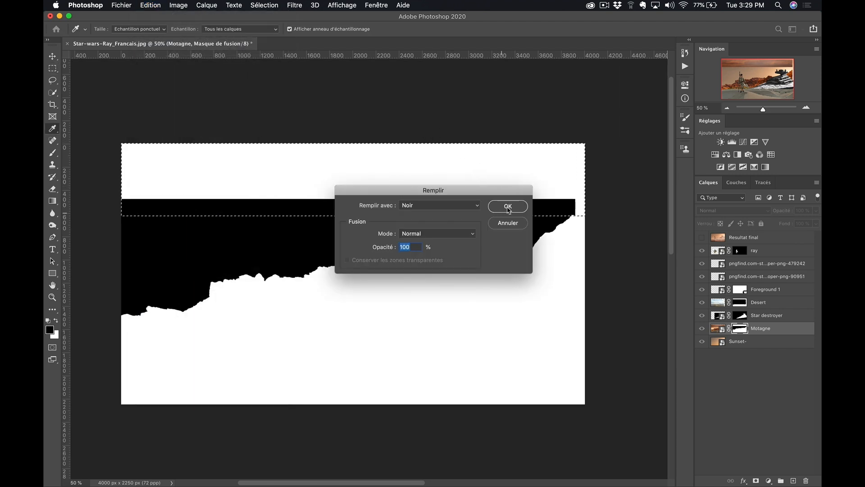
click(508, 207)
key(super+d)
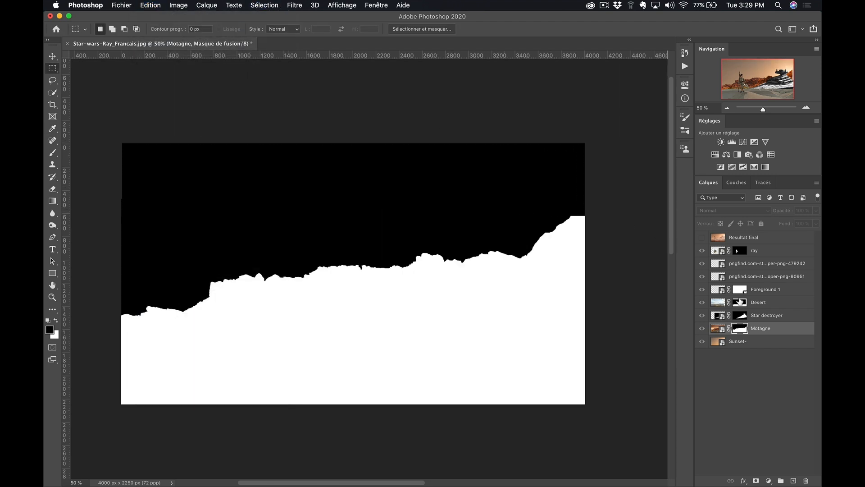
alt+click(741, 331)
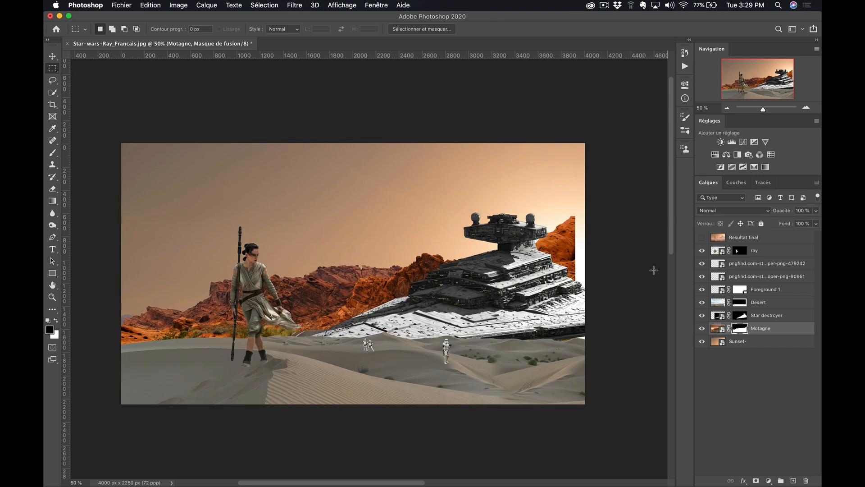
Extend the Motagne layer rightward with a free transform until the mountains reach past the canvas edge
click(718, 329)
key(super+t)
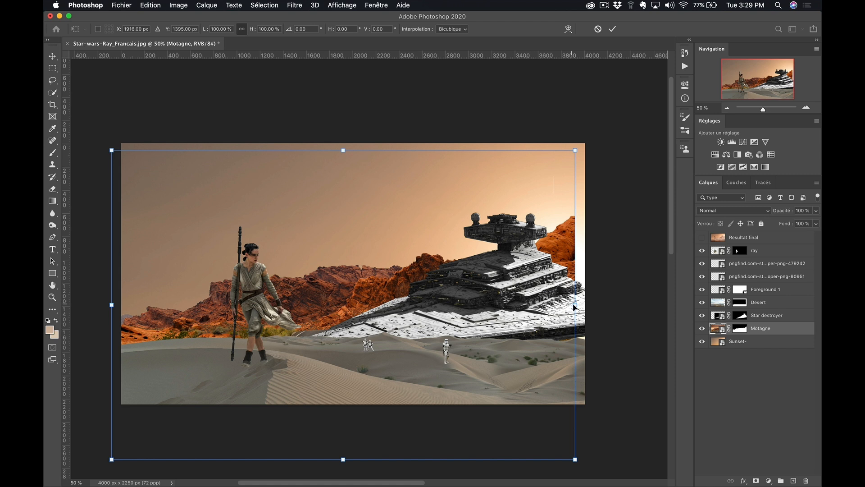
drag(574, 305, 590, 306)
key(Return)
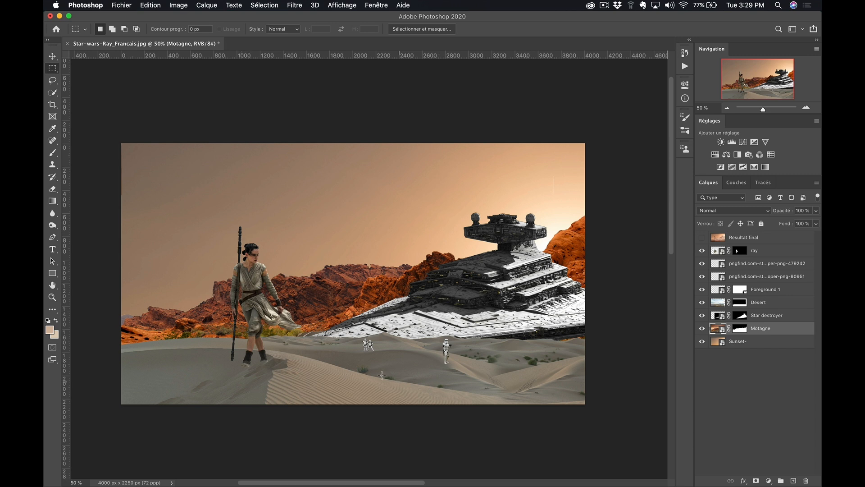
Move the ray layer slightly right and down on the dune with a free transform, and fit the image to the screen
click(721, 253)
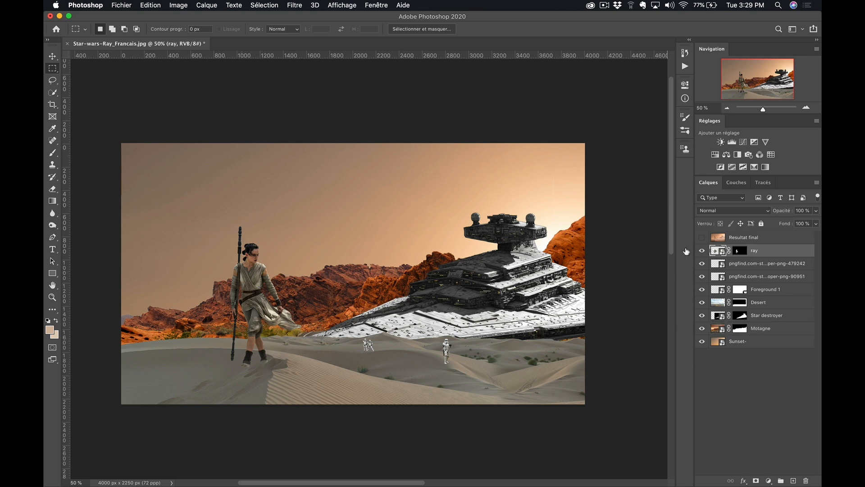
key(super+t)
drag(268, 293, 285, 298)
key(Return)
key(m)
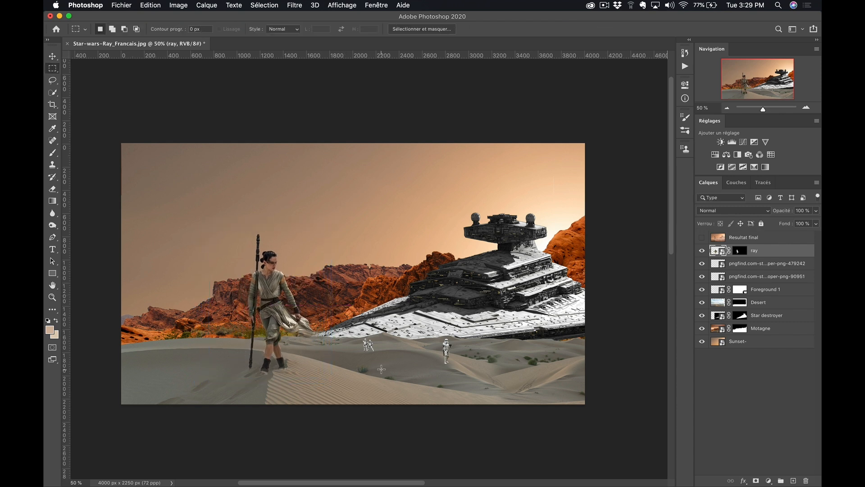
key(super+0)
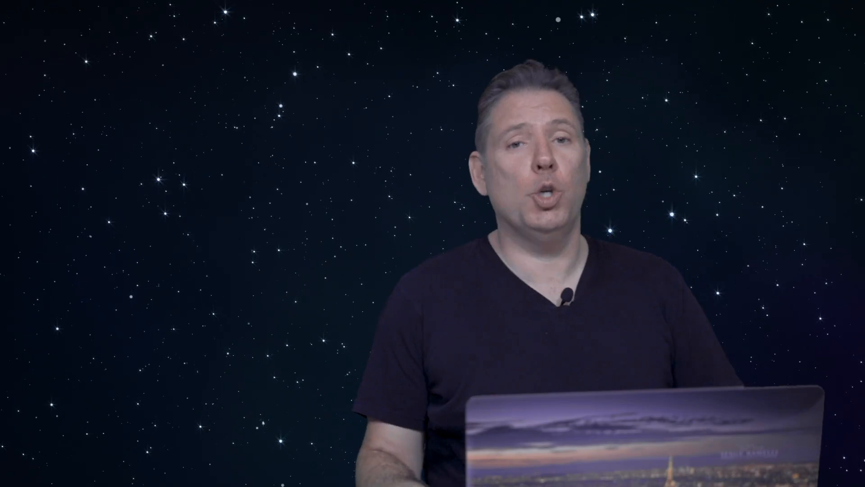